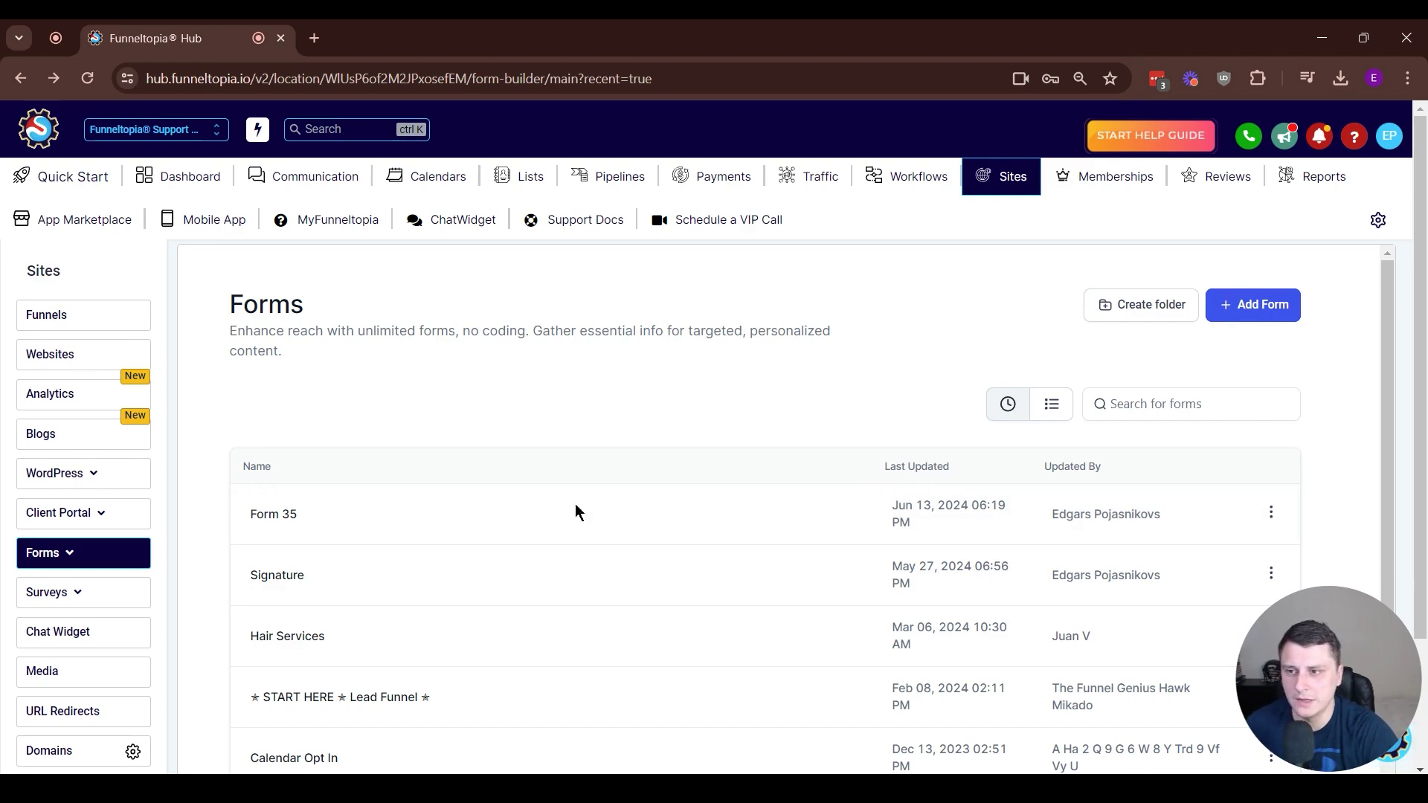
Open Form 35 for editing
left_click(277, 514)
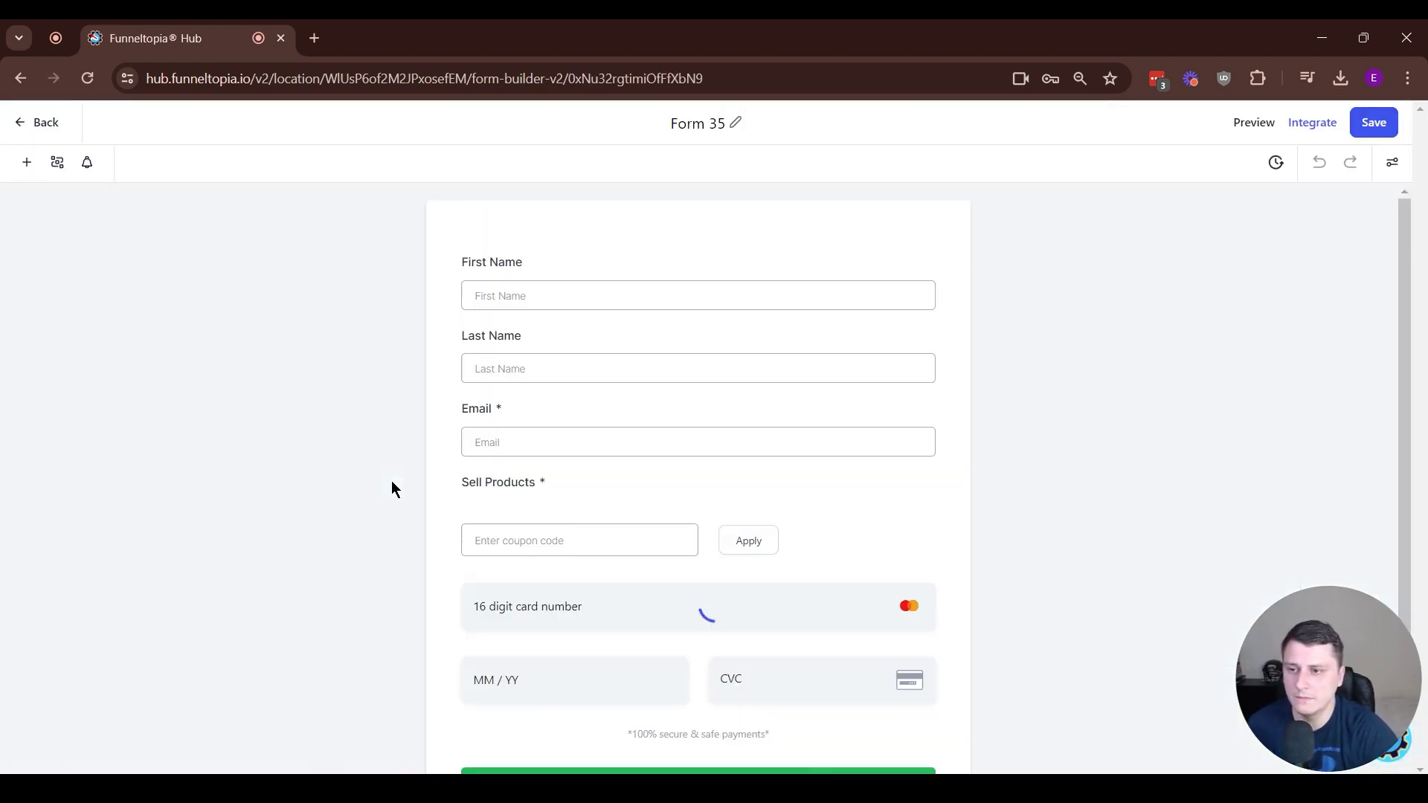
Delete the Sell Products and Last Name fields from the form
left_click(863, 533)
left_click(934, 473)
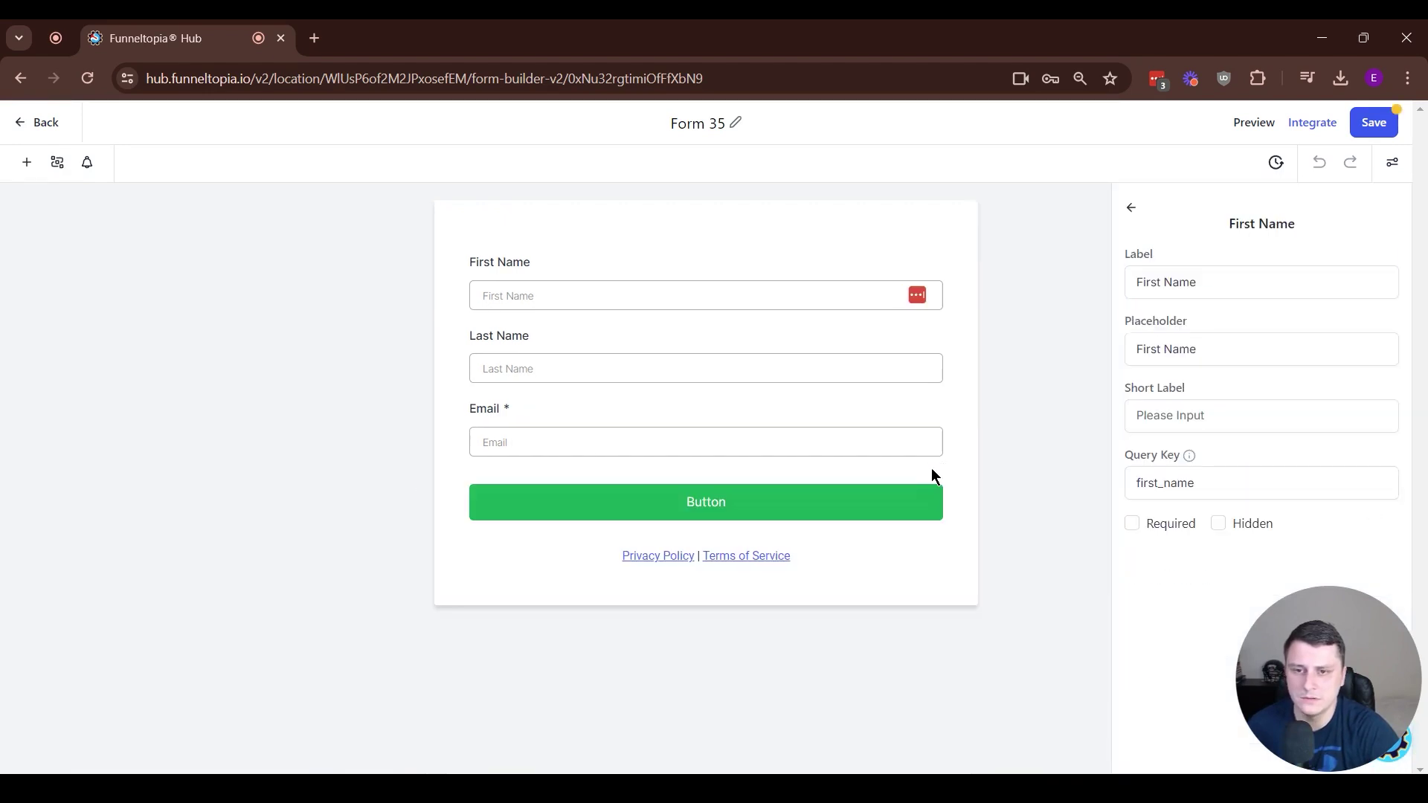
left_click(848, 363)
left_click(936, 320)
left_click(1015, 409)
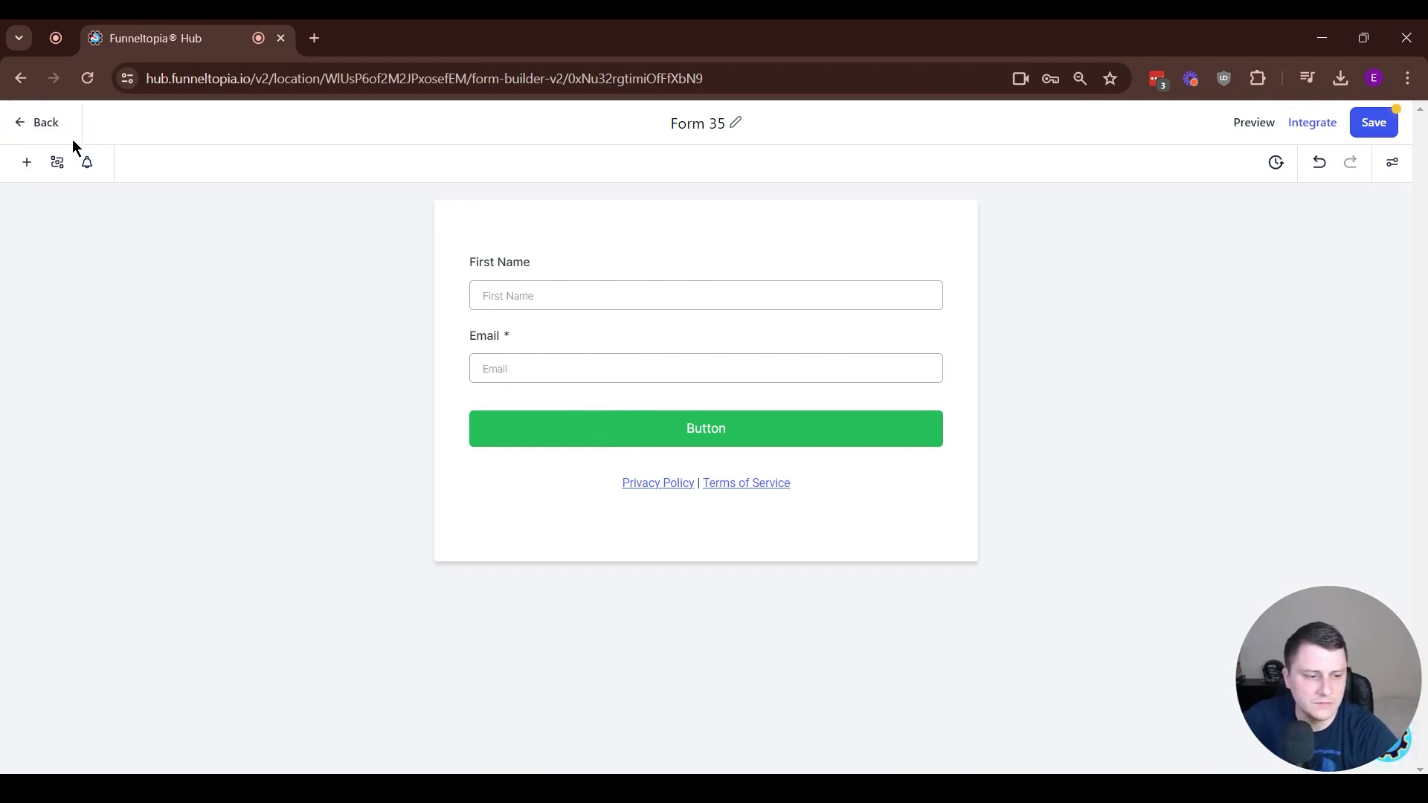
Start a new contact custom field of type Dropdown (Single)
left_click(27, 163)
left_click(218, 231)
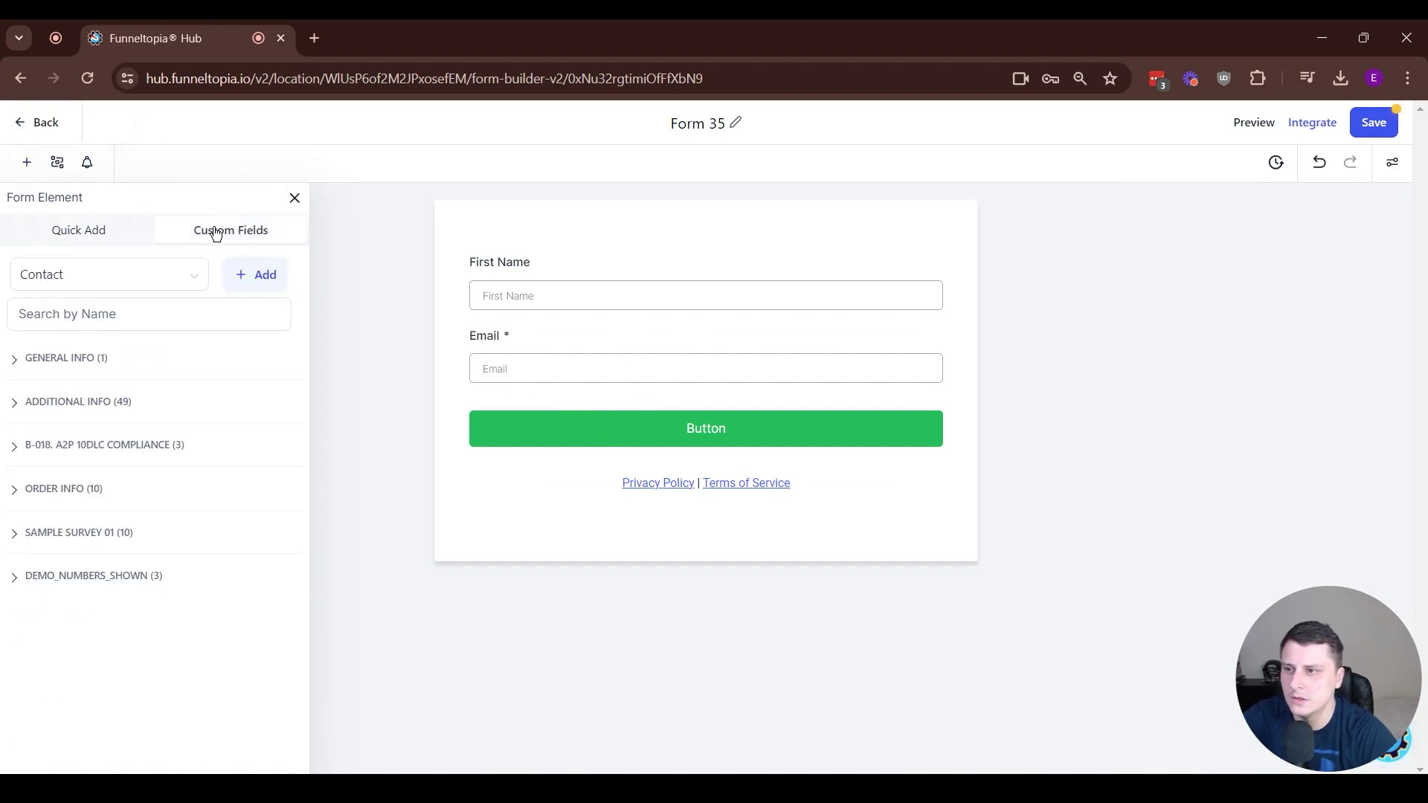
left_click(255, 283)
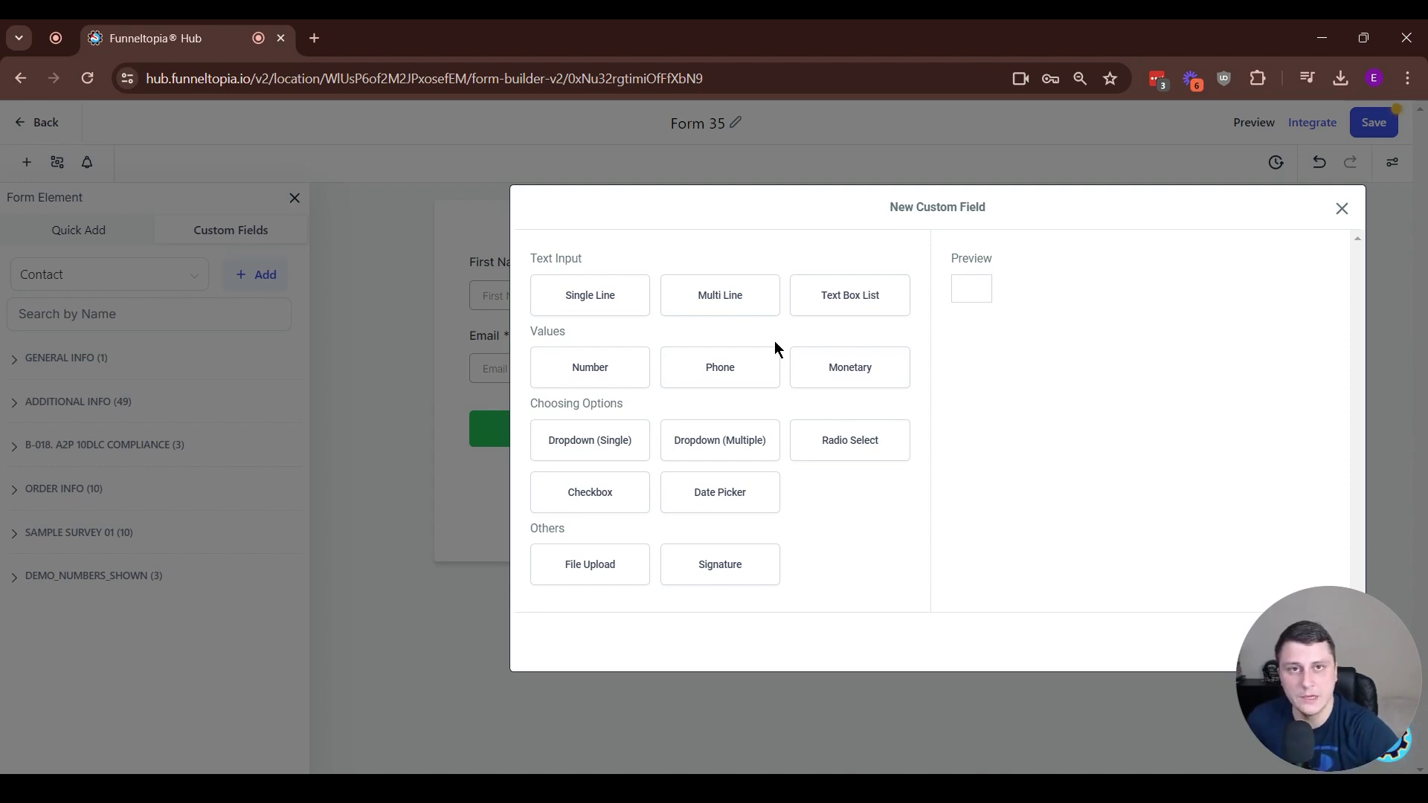
left_click(869, 306)
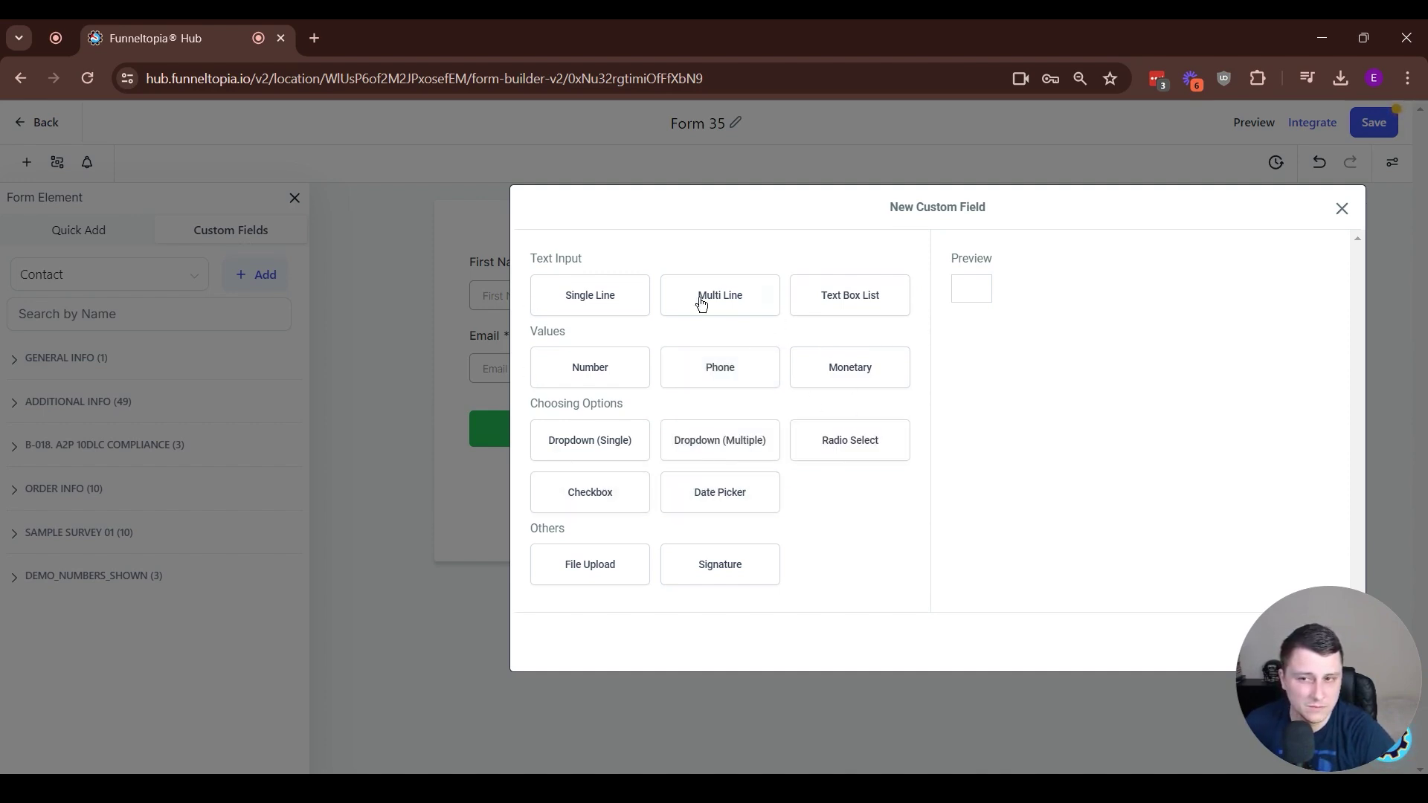
left_click(637, 448)
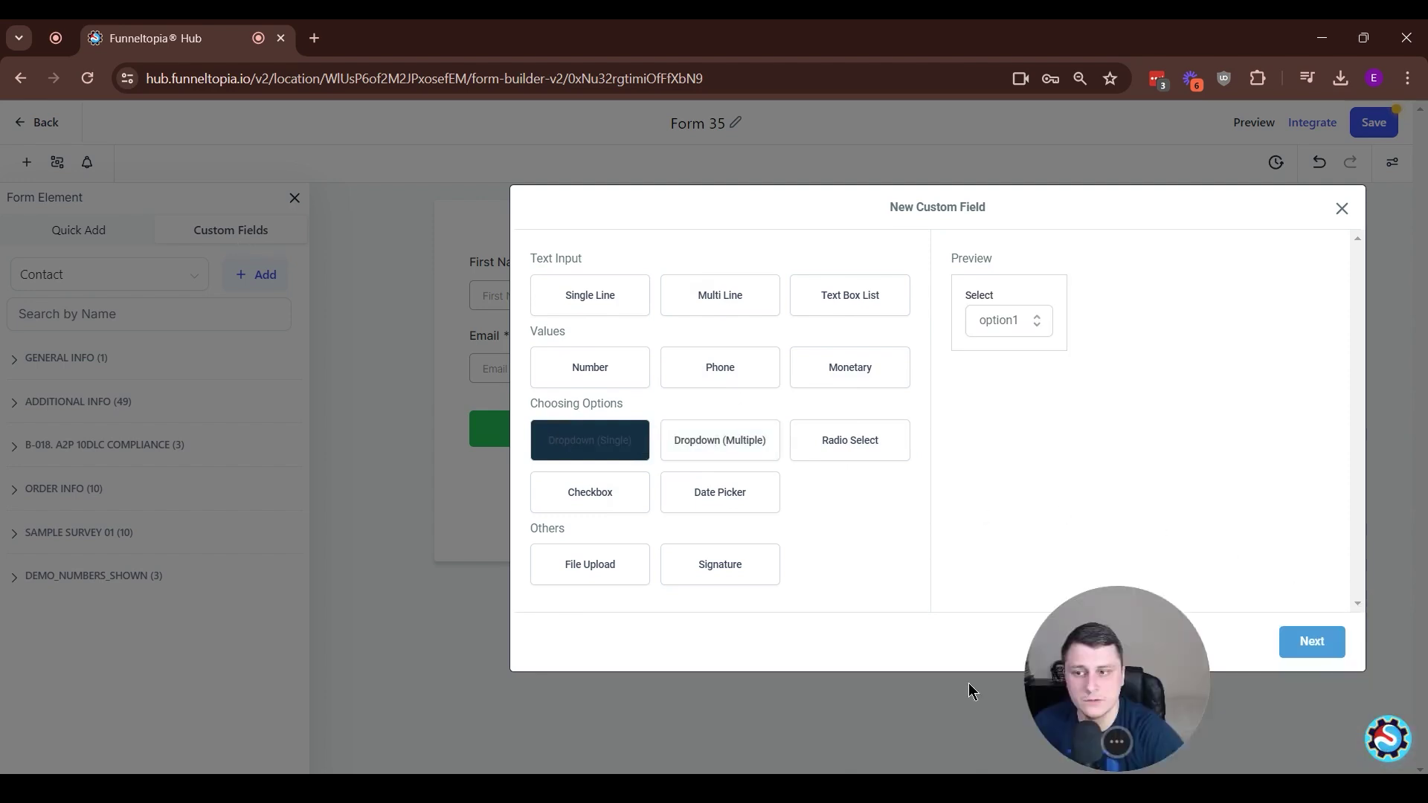
left_click(1324, 652)
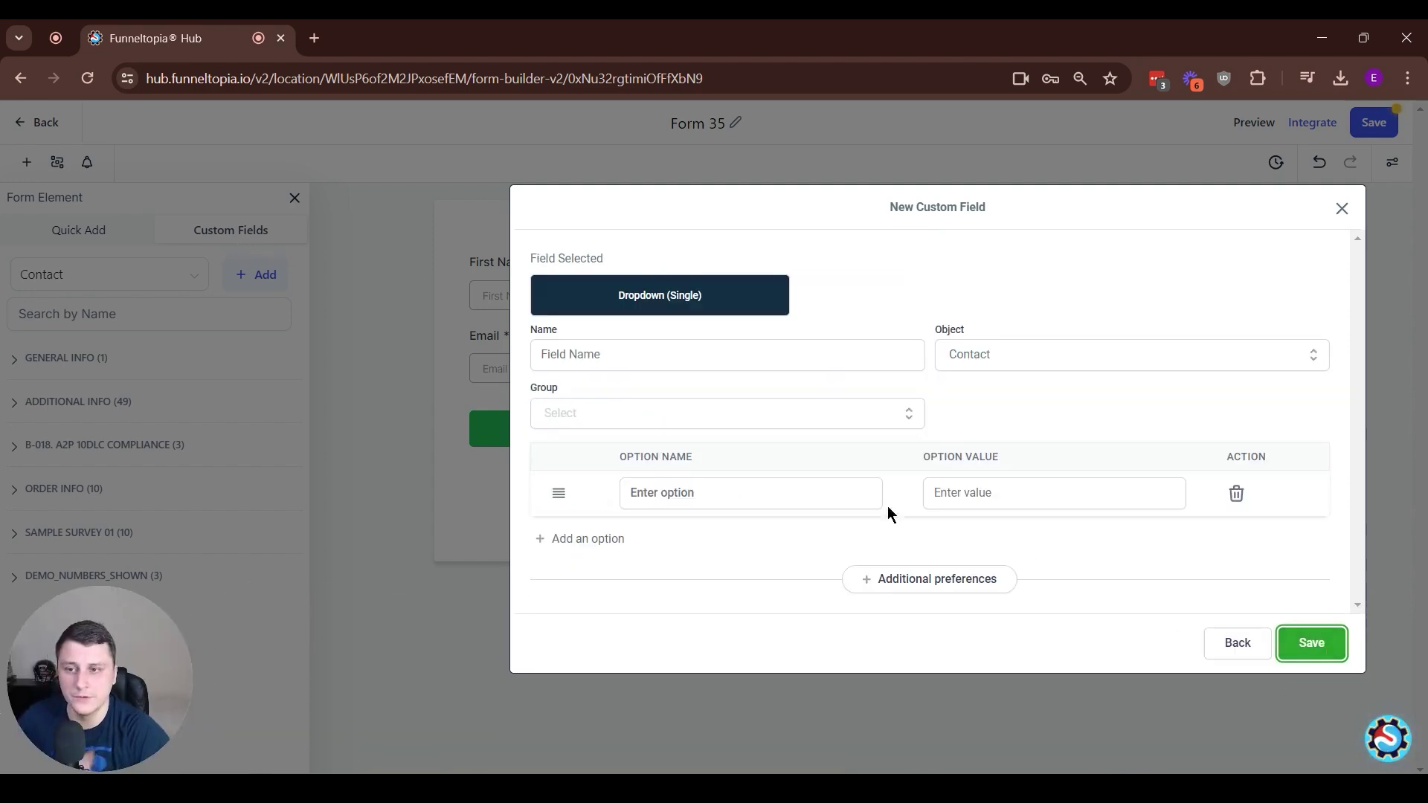
Name the custom field "What's your budget?" and assign it to the Additional Info group
left_click(691, 354)
type("Wha")
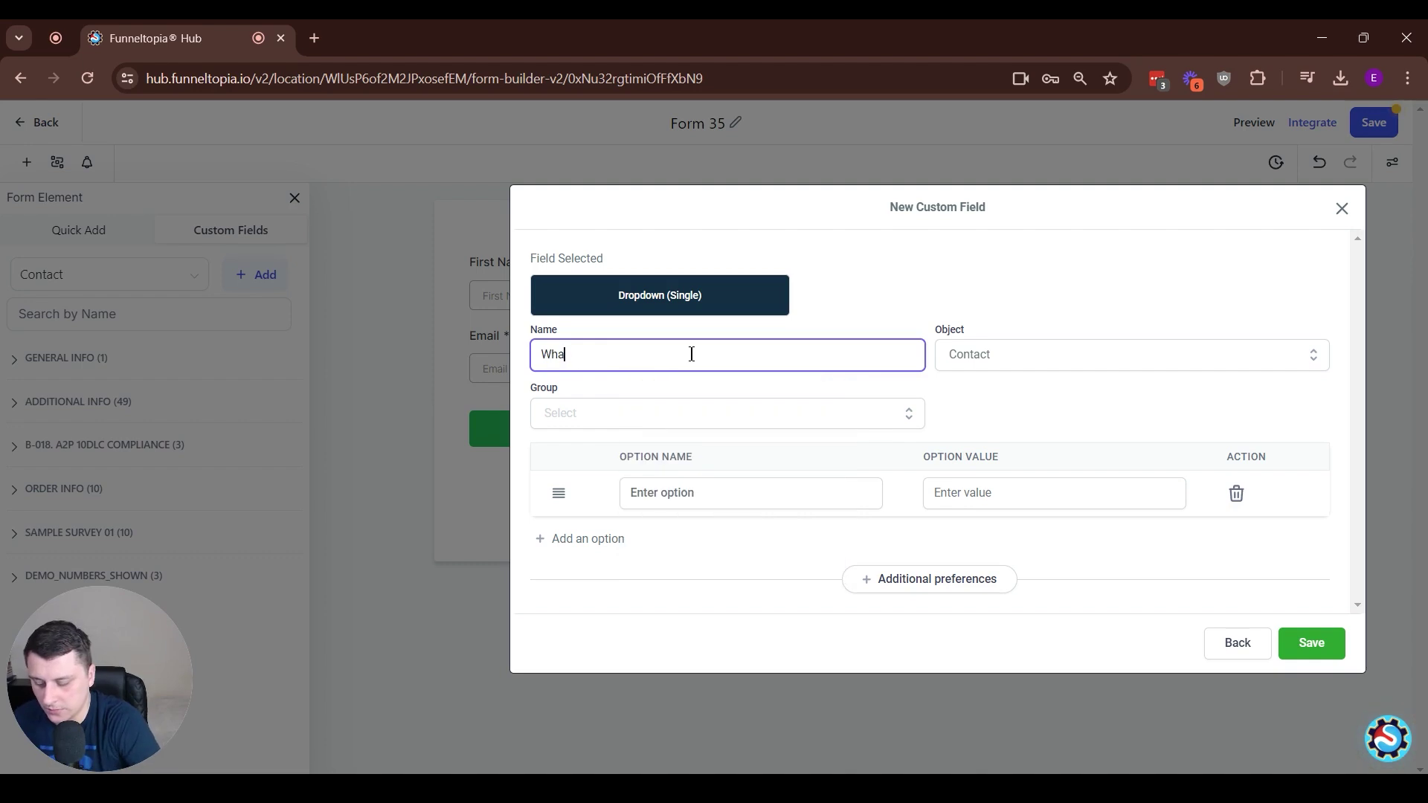
type("t's your budget?")
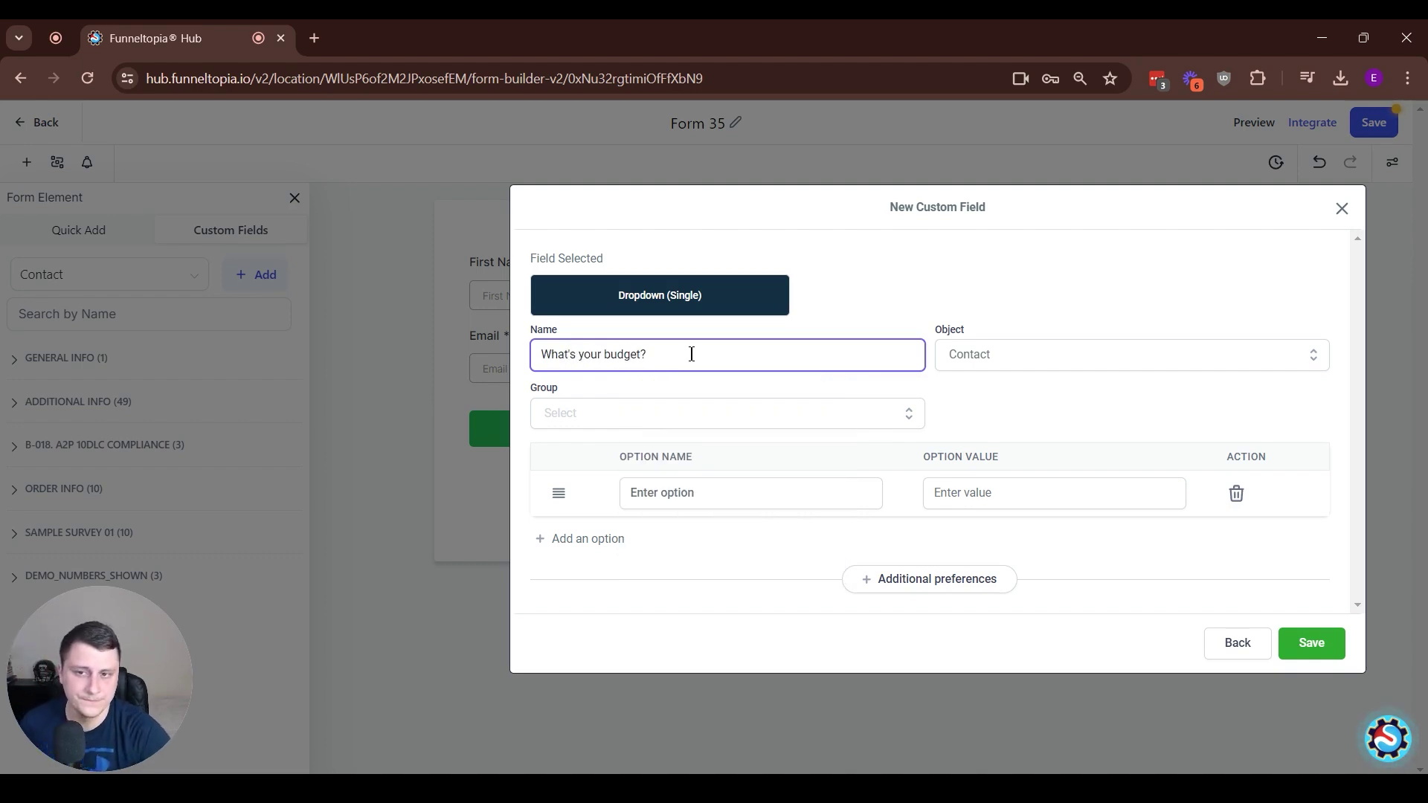
left_click(720, 413)
left_click(722, 414)
left_click(724, 414)
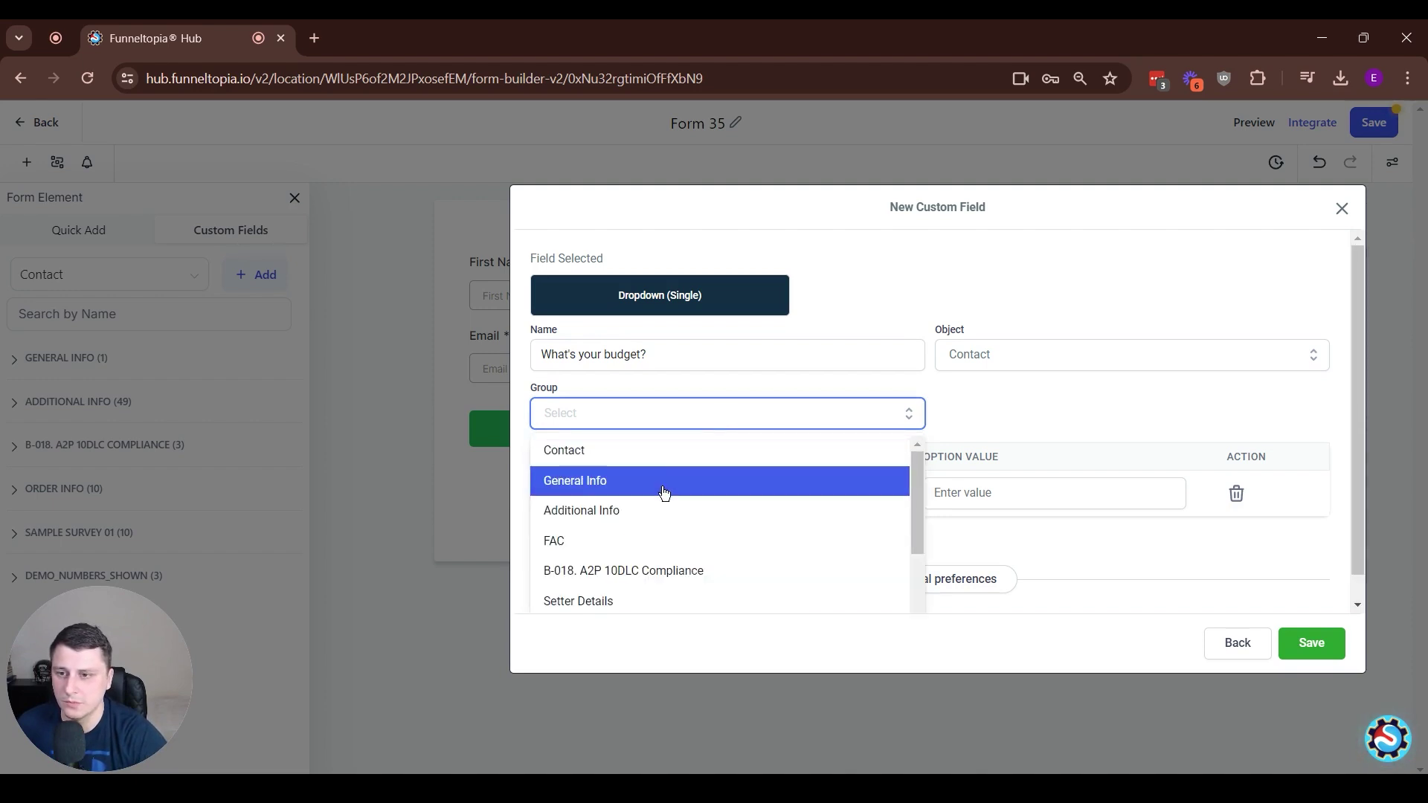
left_click(654, 510)
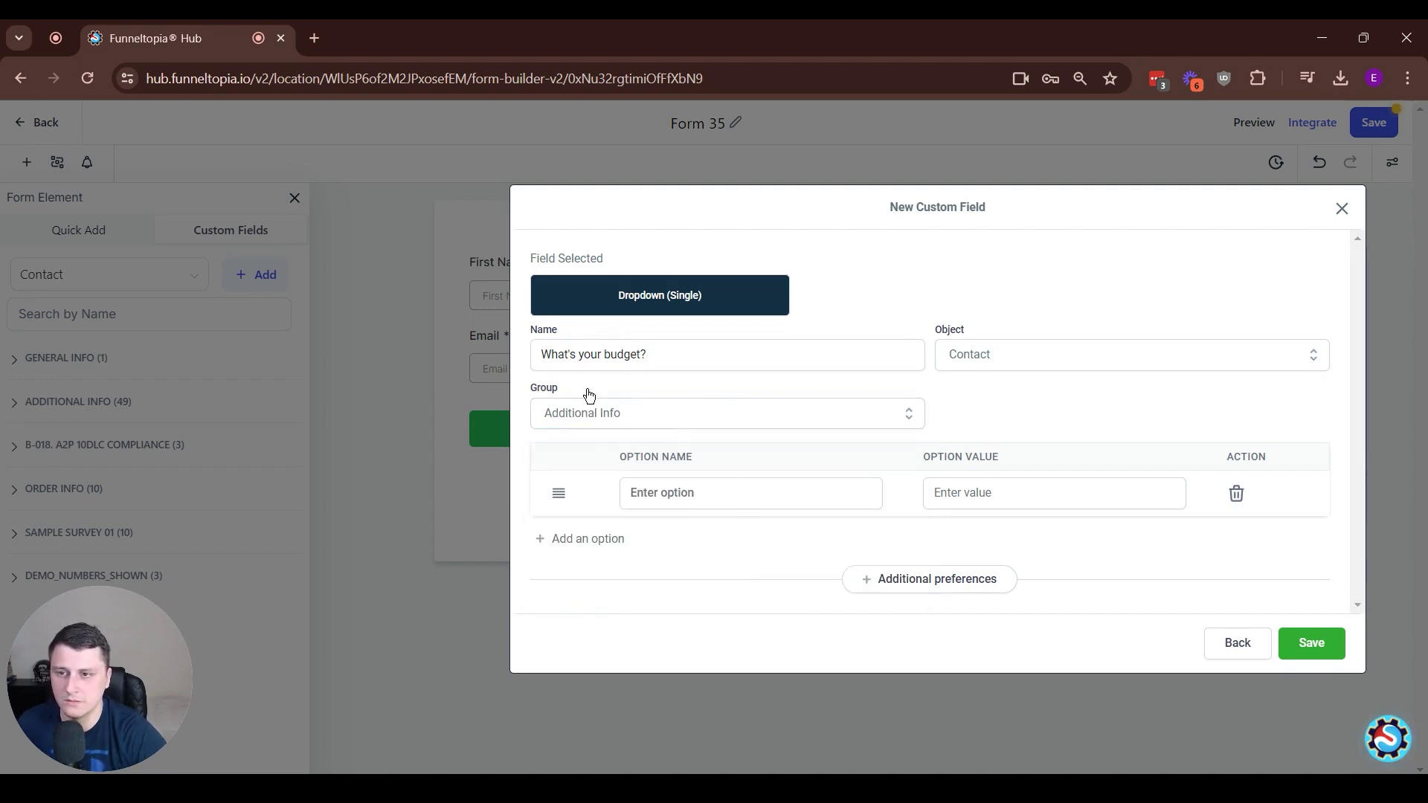
Give the dropdown the options $0-1,000, $1,000 - $5,000 and $5,000+, and save the custom field
left_click(726, 492)
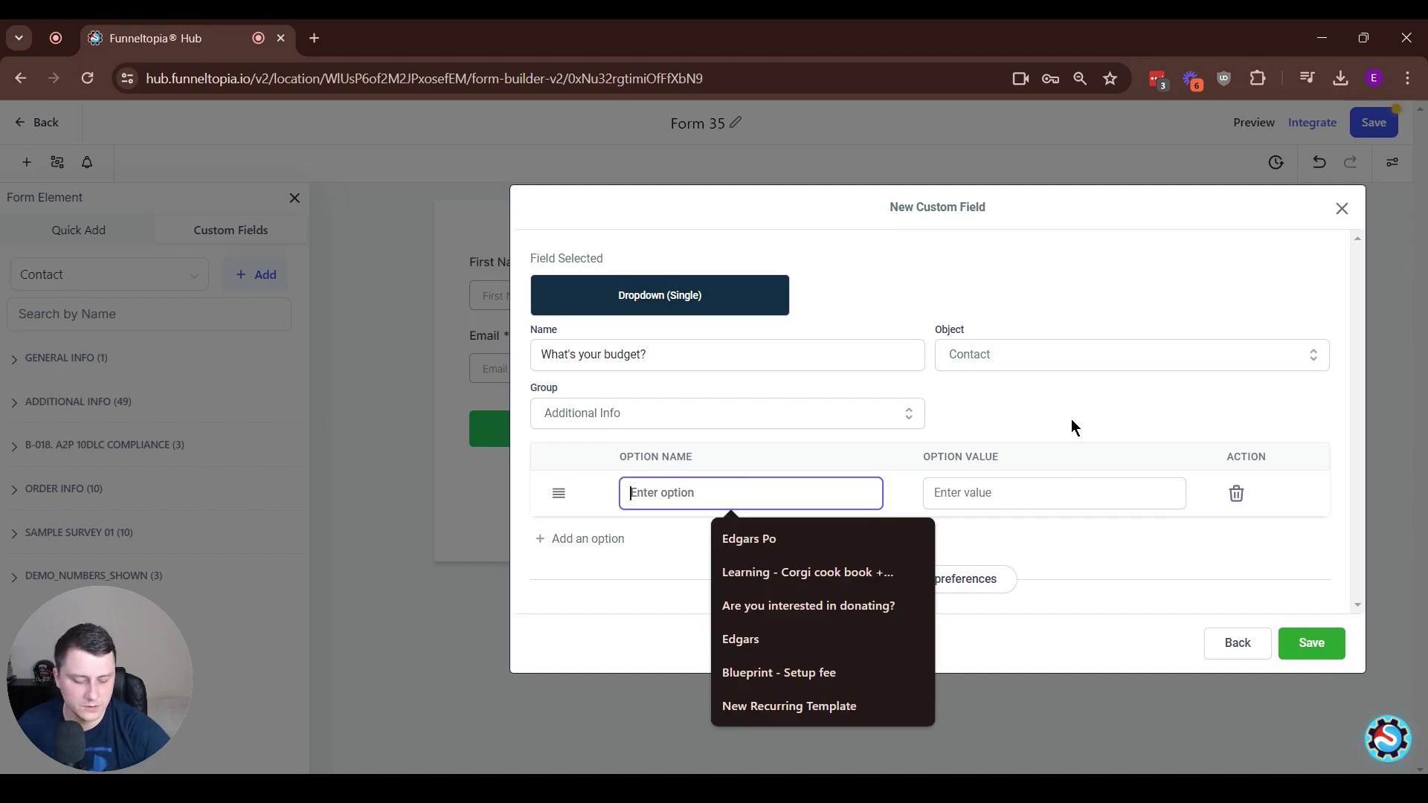
type("$")
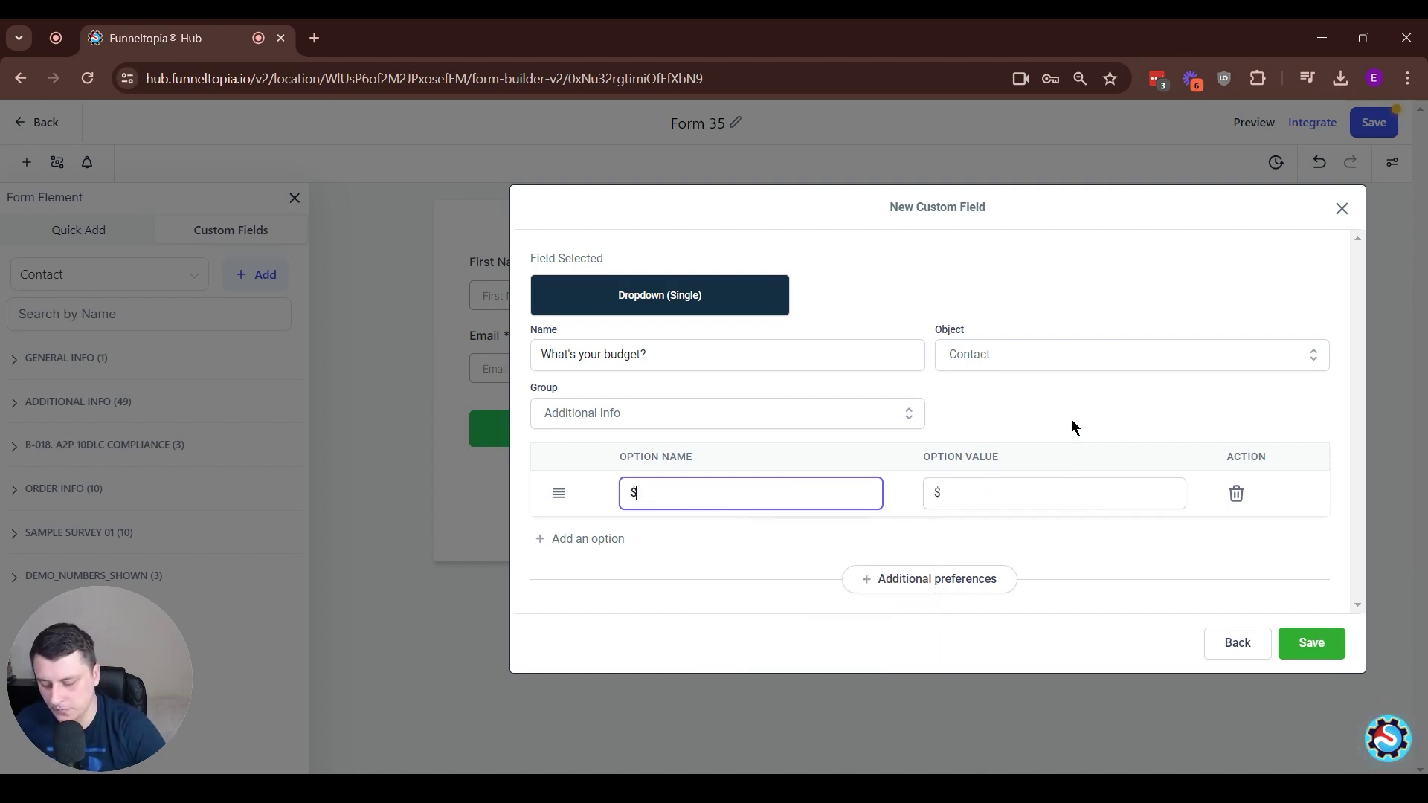
type("0-1,000-0")
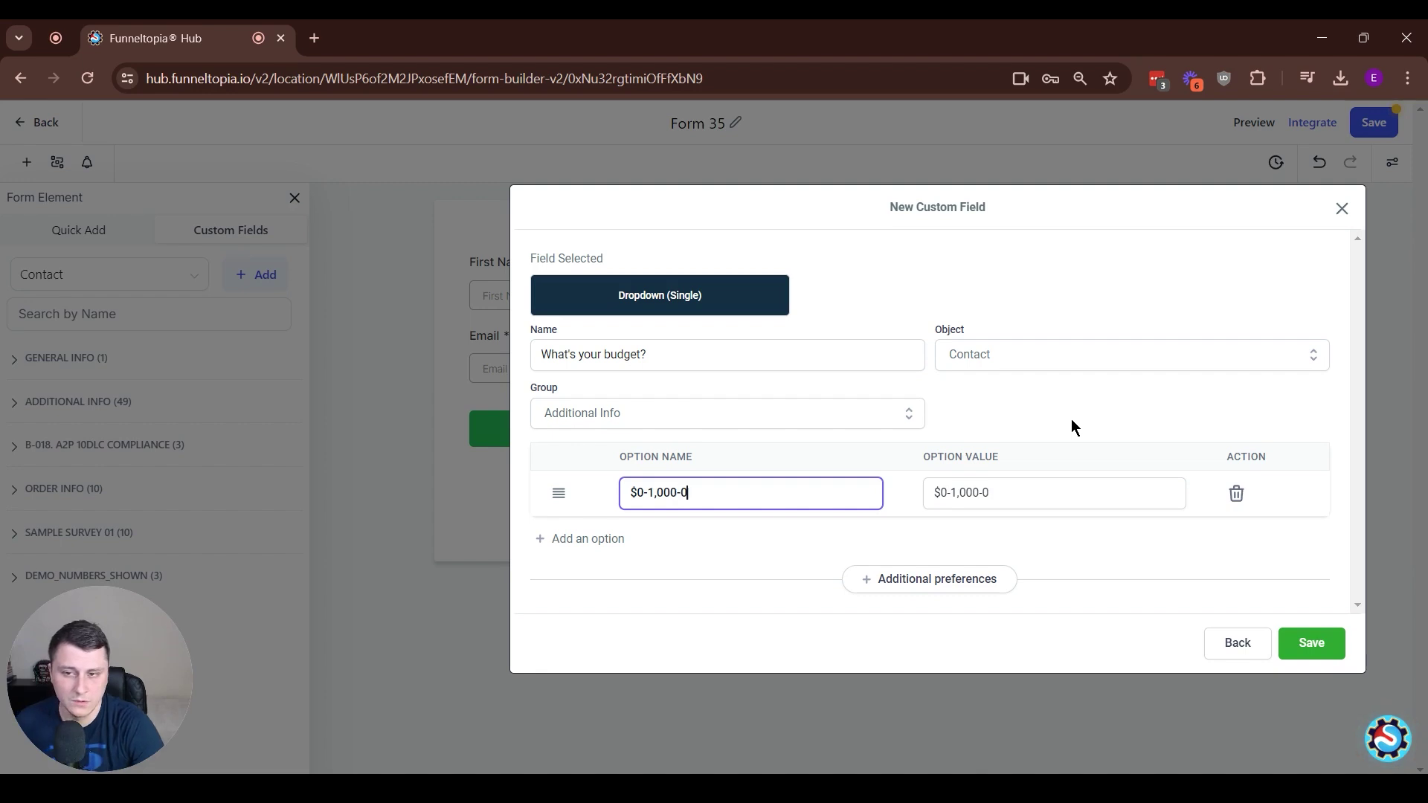
key("BackSpace")
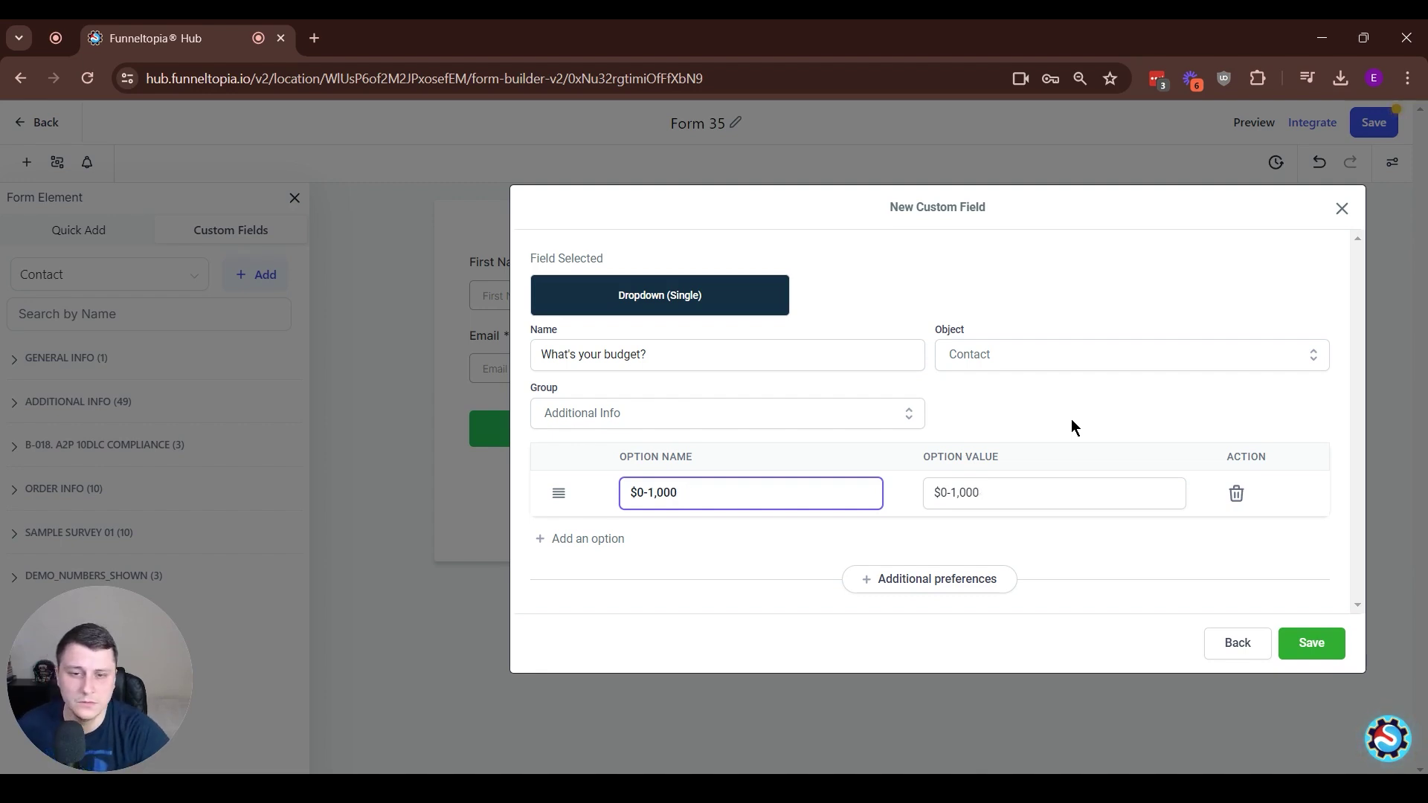
left_click(607, 550)
left_click(697, 541)
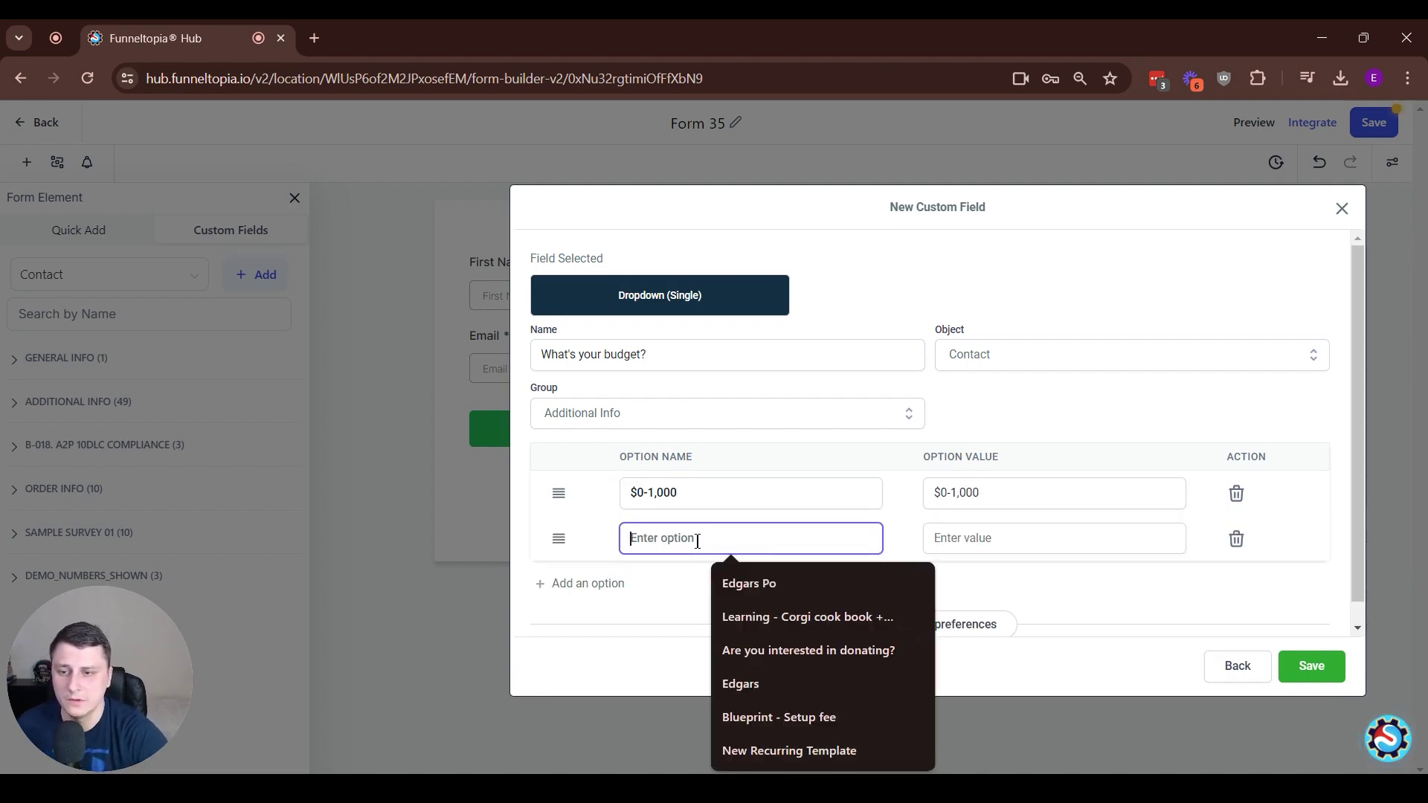
type("$1,000 - $5,000")
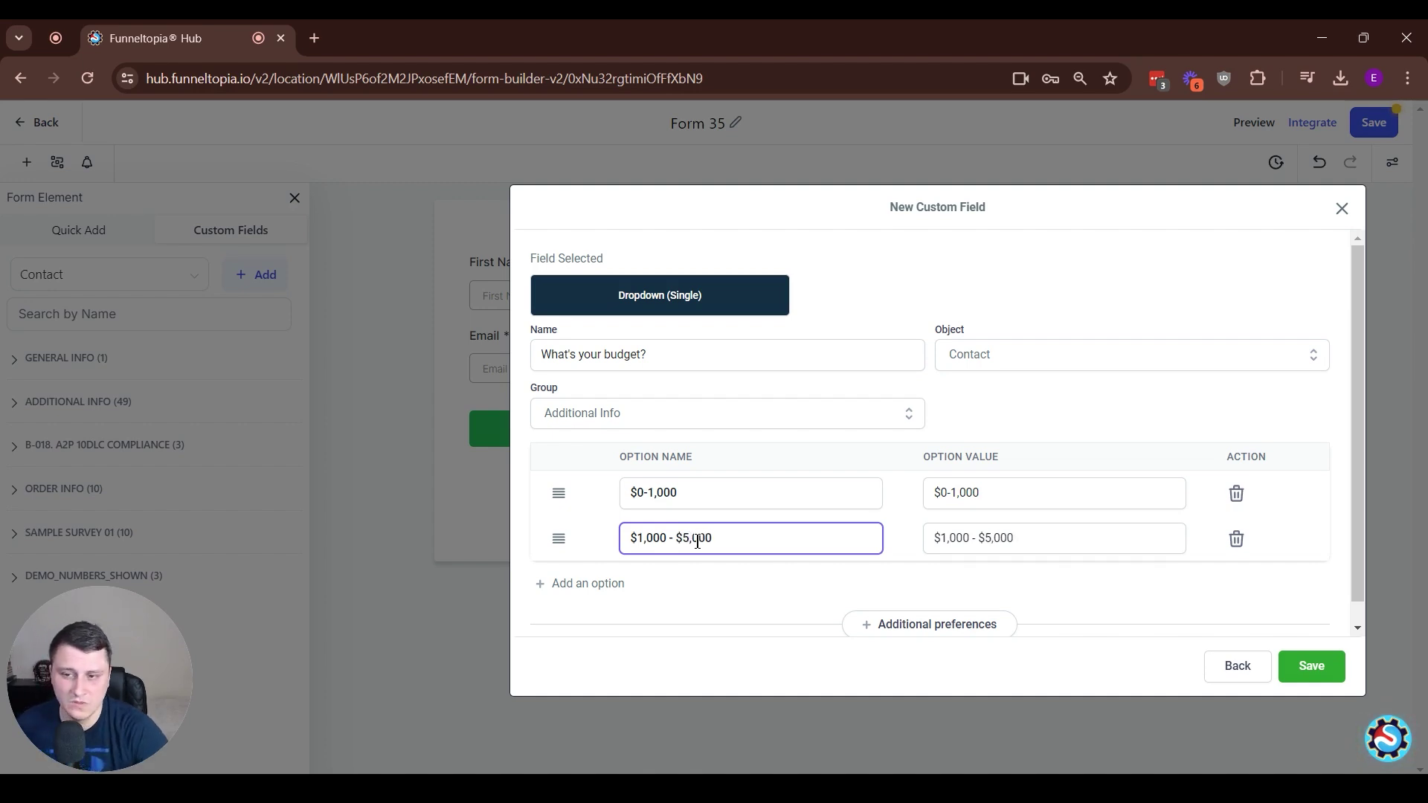
left_click(606, 581)
left_click(647, 580)
type("$5,000+")
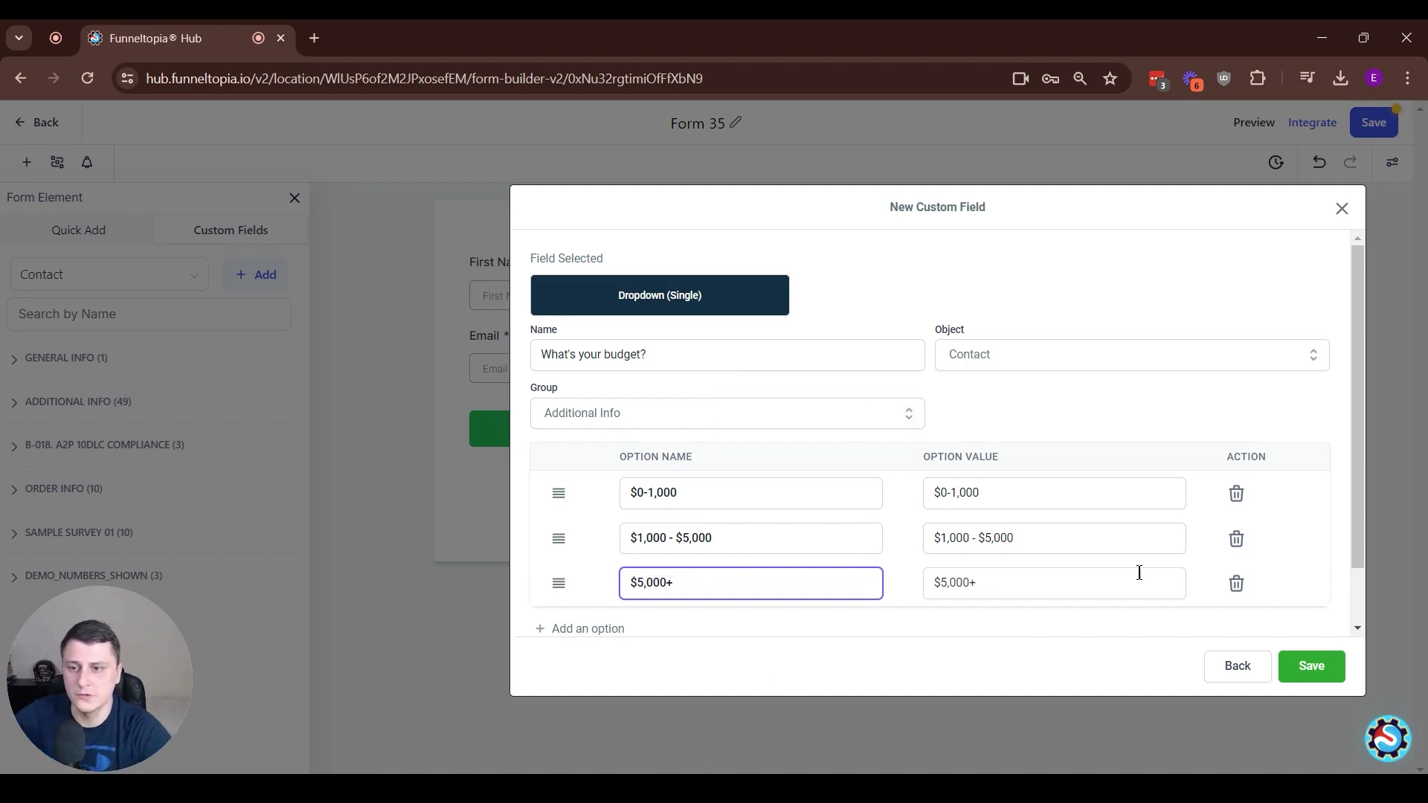
left_click(1313, 667)
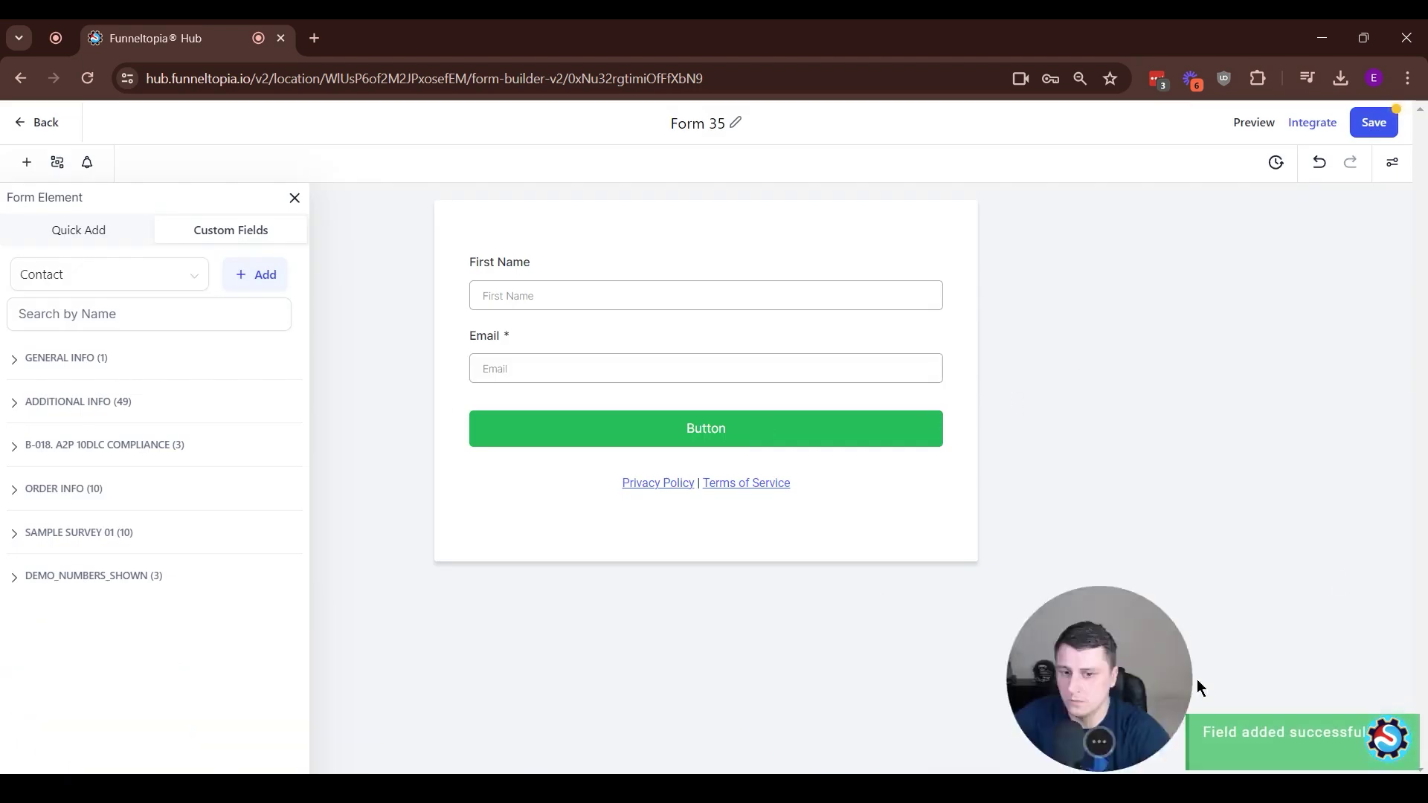
Look through the Additional Info custom fields for the new budget field
left_click(149, 403)
scroll(176, 574, "down", 3)
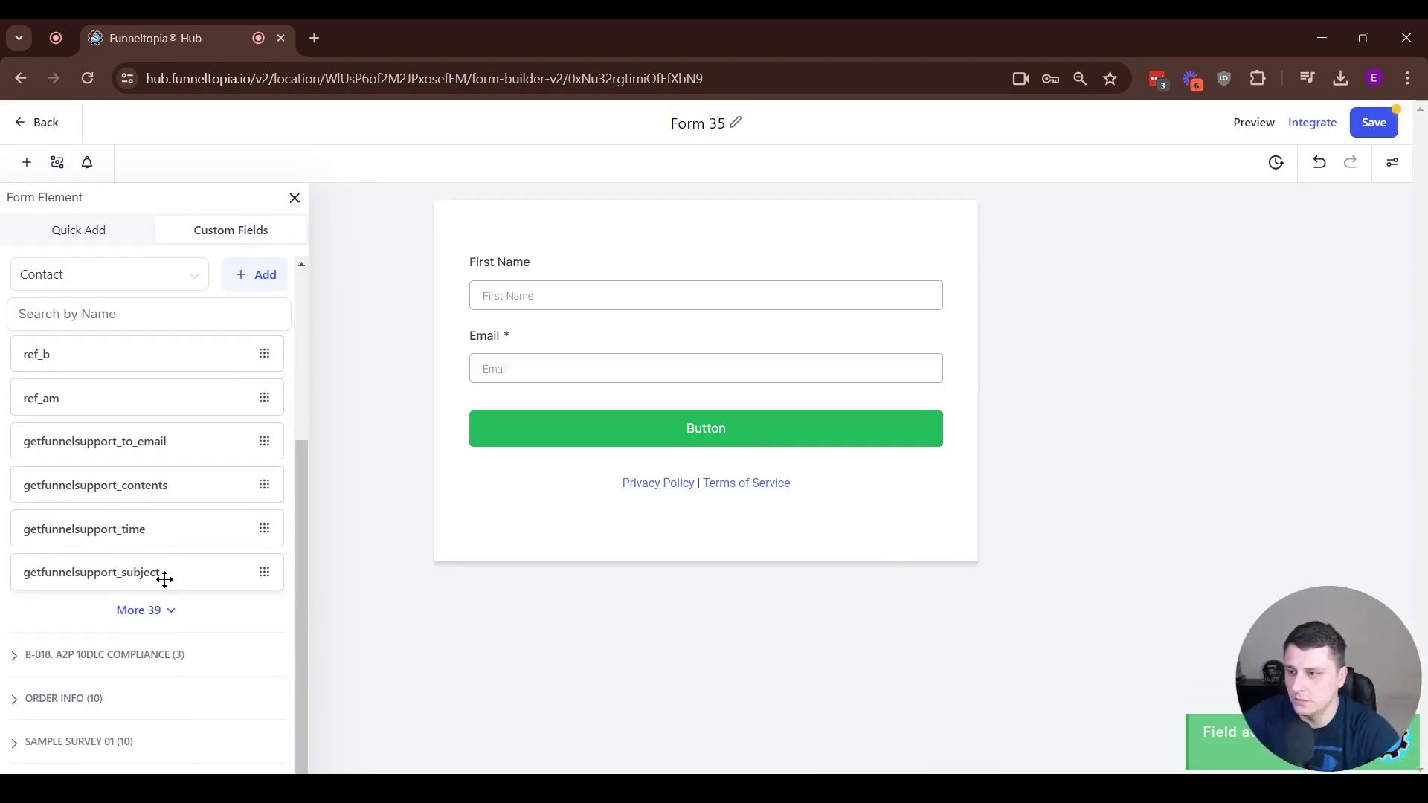
left_click(154, 610)
scroll(156, 605, "down", 5)
left_click(160, 610)
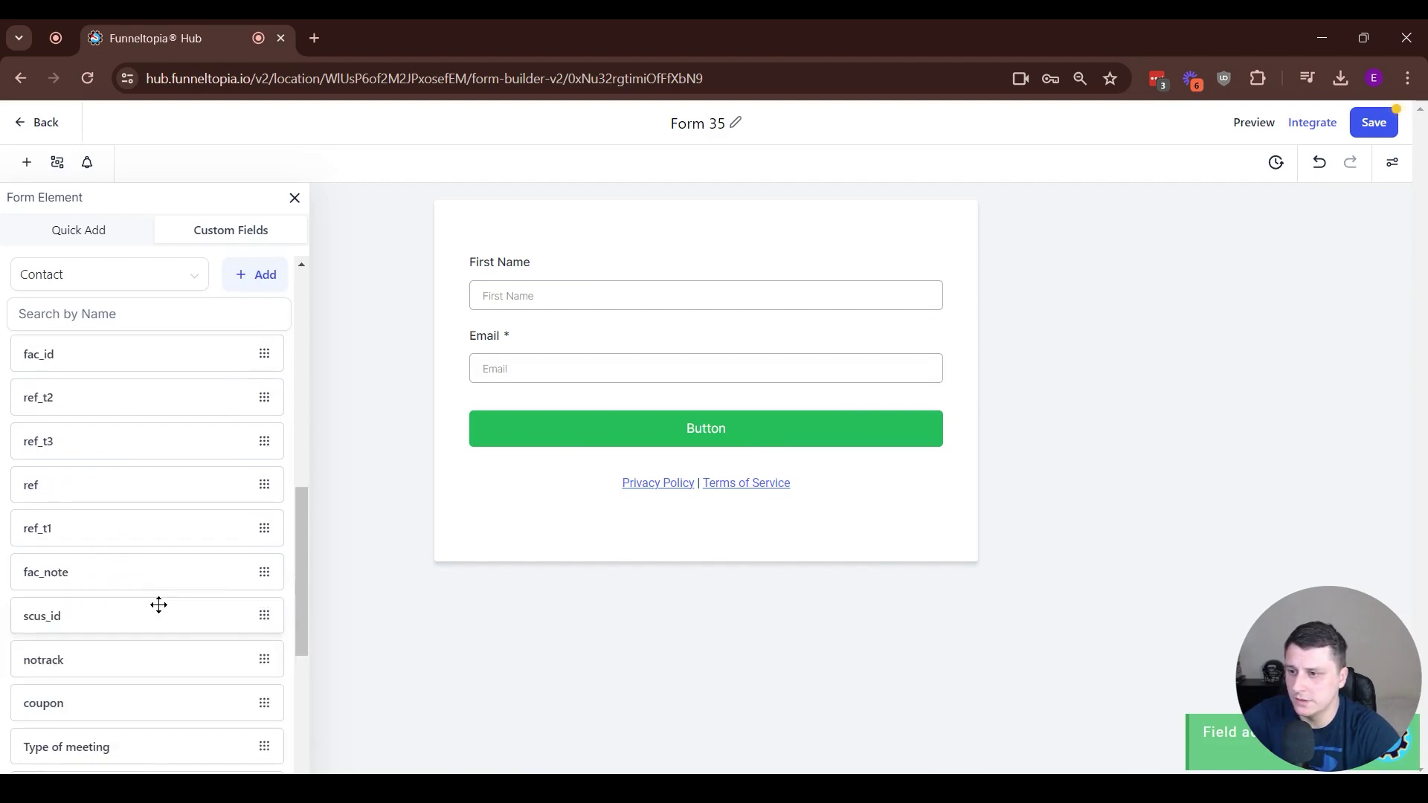
scroll(156, 606, "down", 5)
left_click(156, 610)
scroll(156, 580, "down", 5)
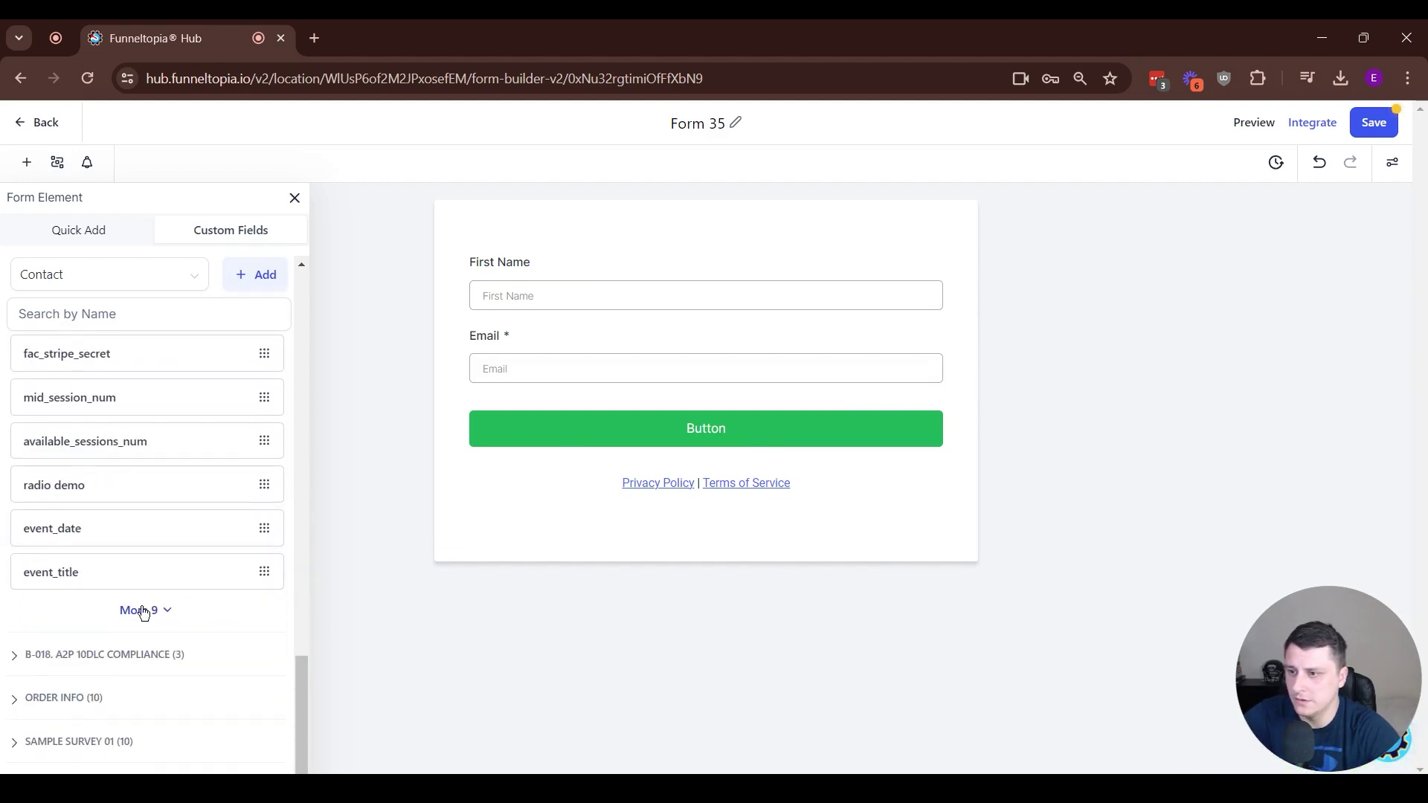
left_click(147, 607)
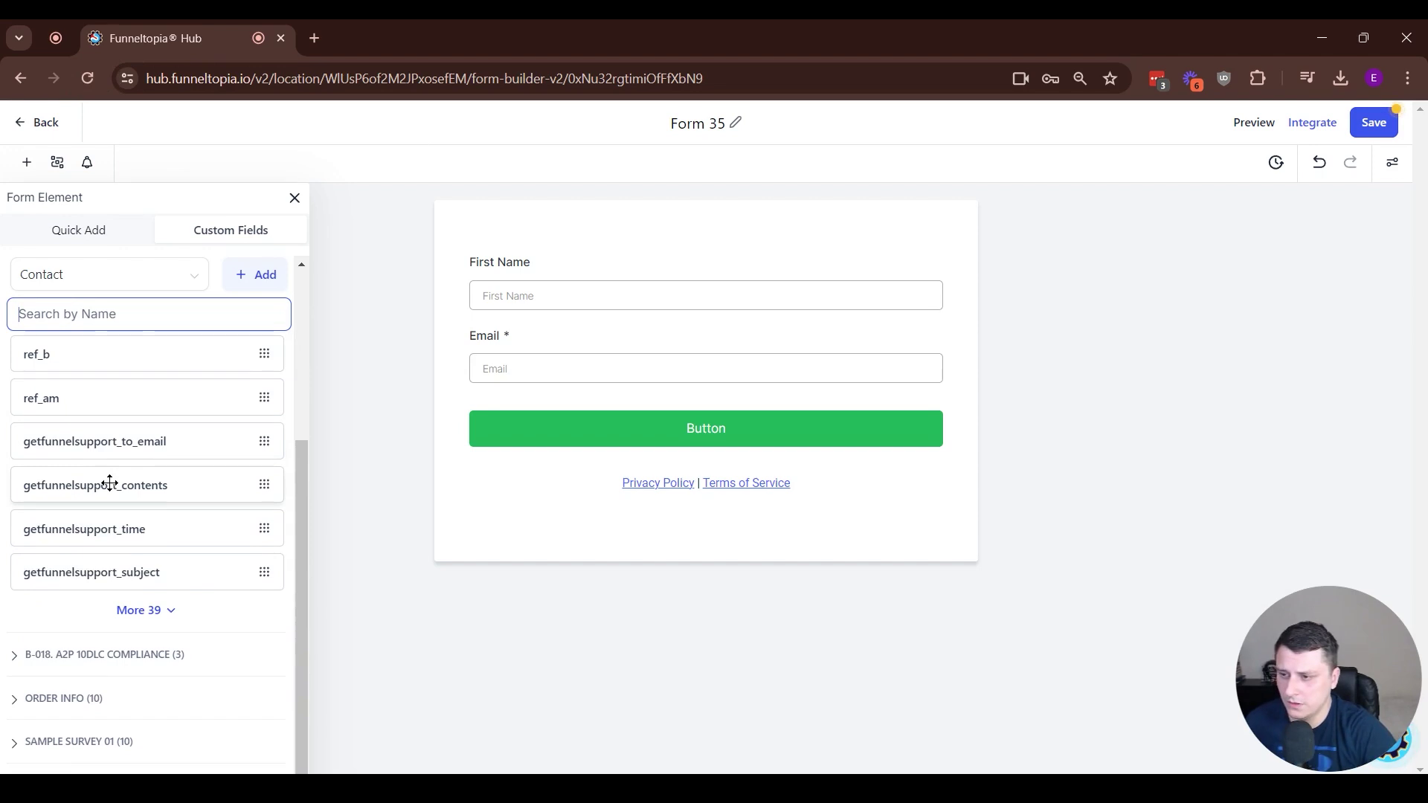
Reload the form editor, discarding the unsaved changes, and reopen its list of custom fields
left_click(89, 81)
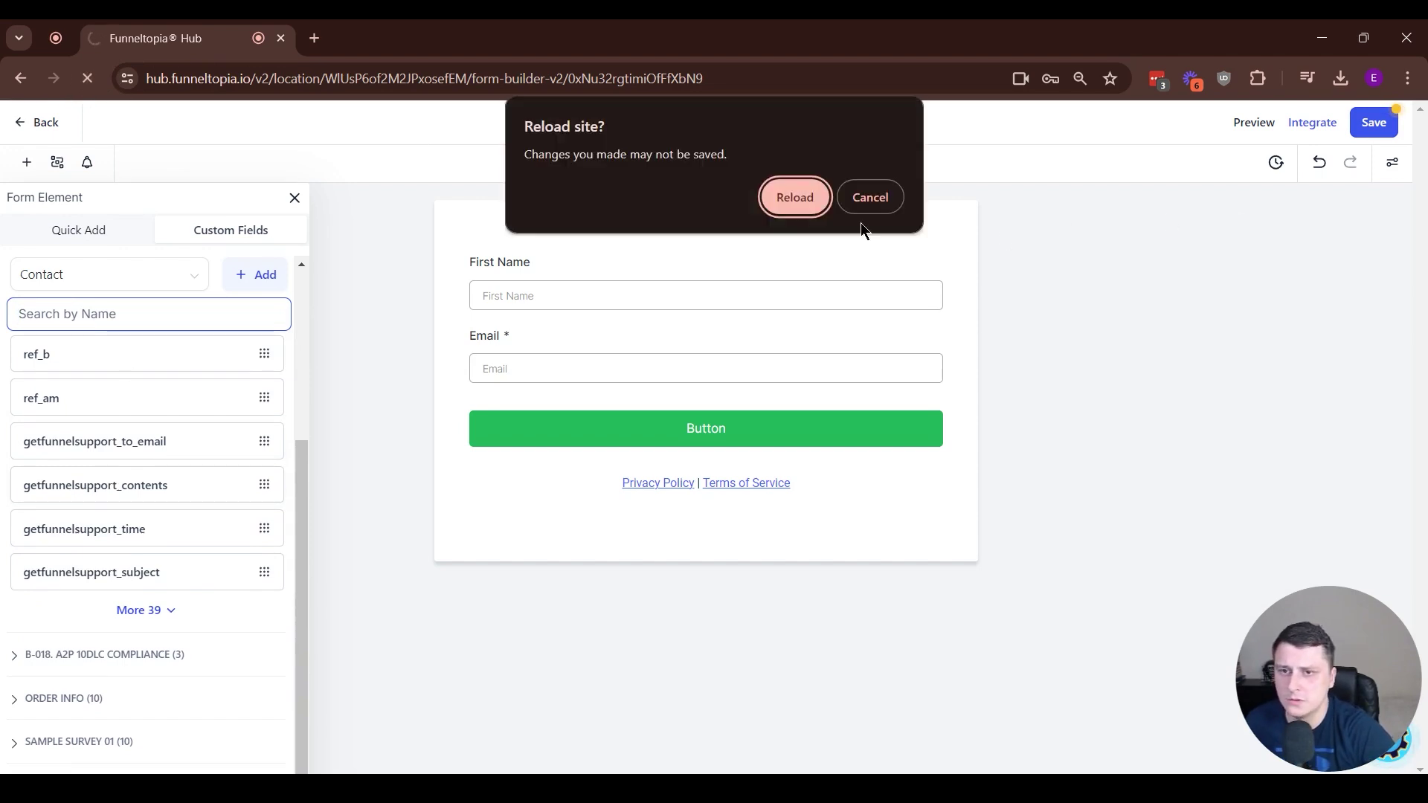
left_click(787, 199)
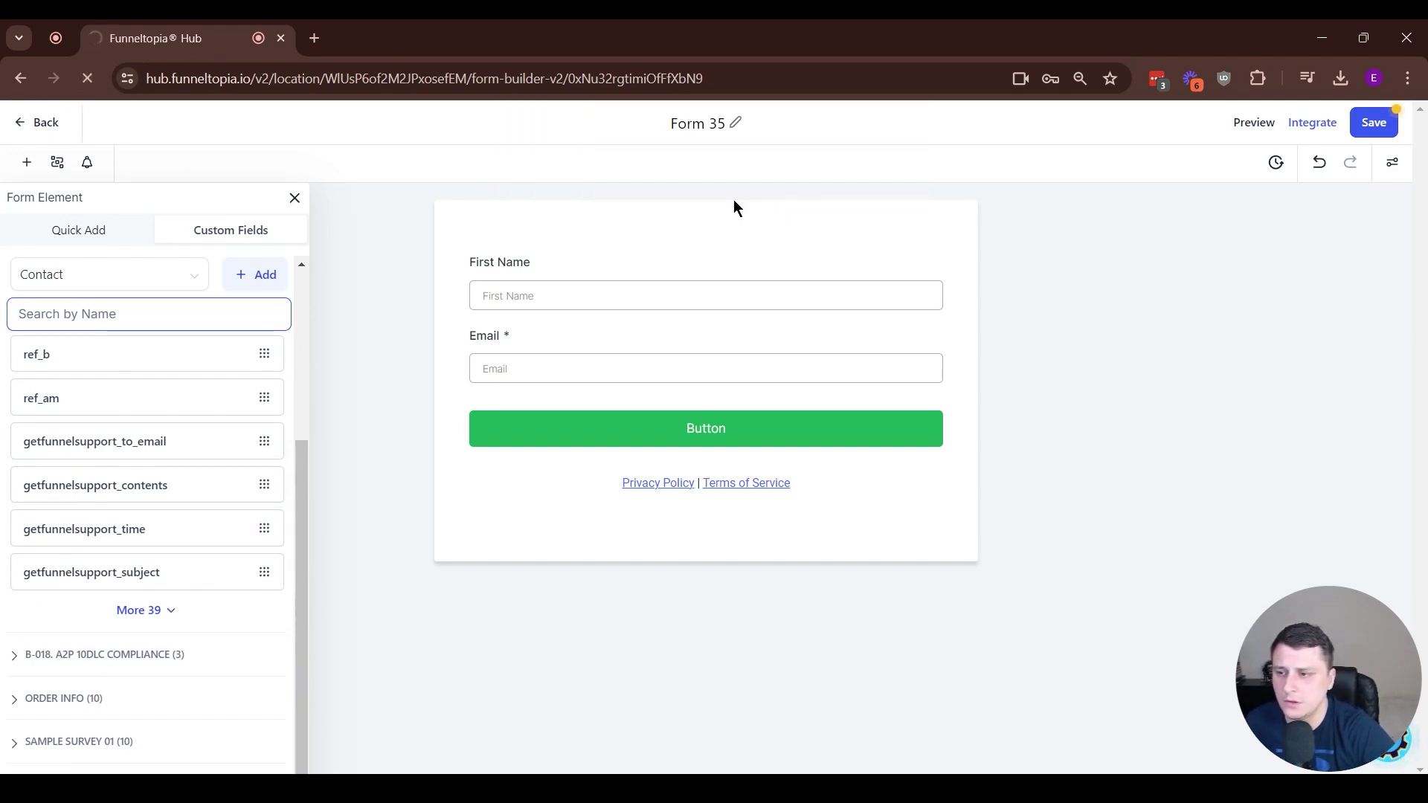
left_click(26, 162)
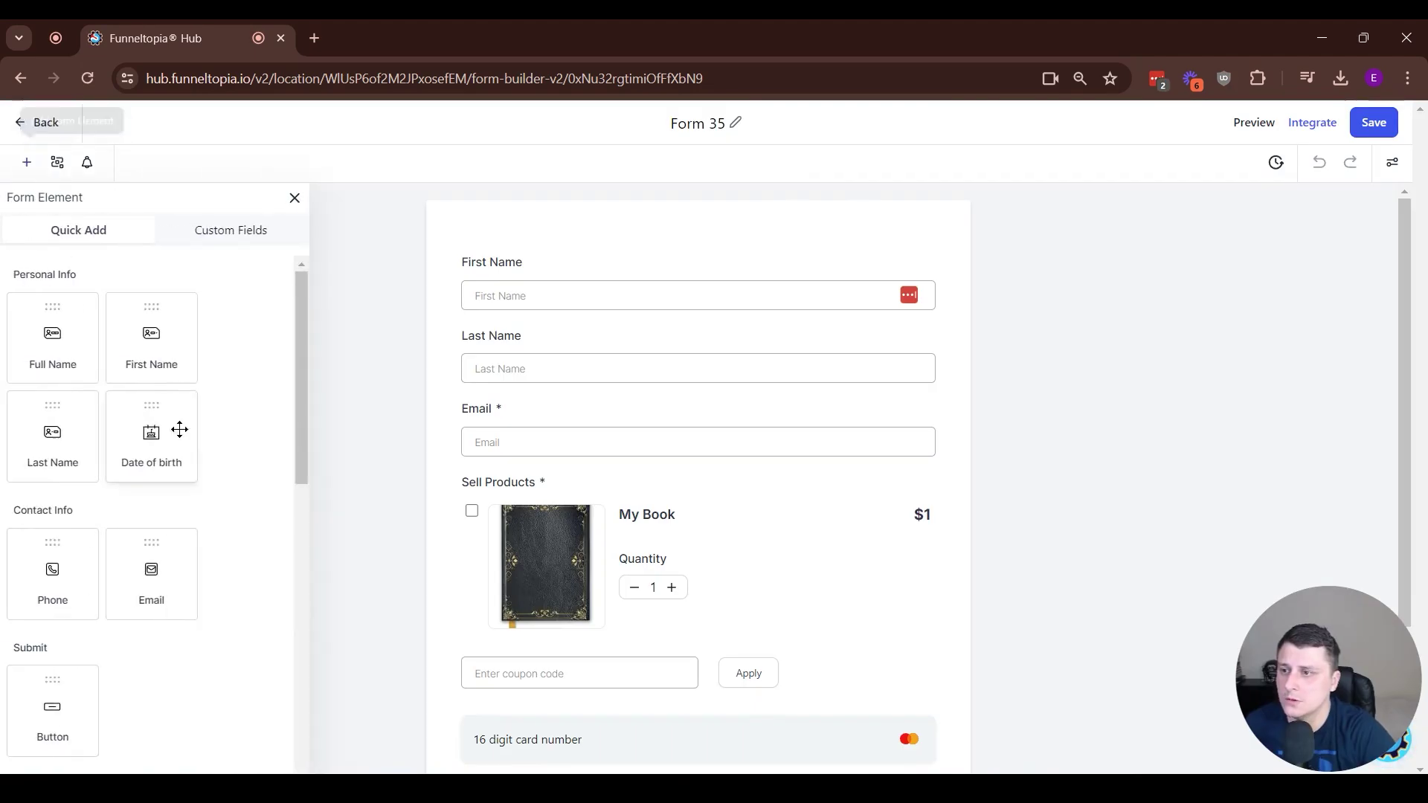
left_click(266, 230)
left_click(57, 402)
scroll(178, 491, "down", 3)
scroll(152, 435, "up", 3)
left_click(124, 405)
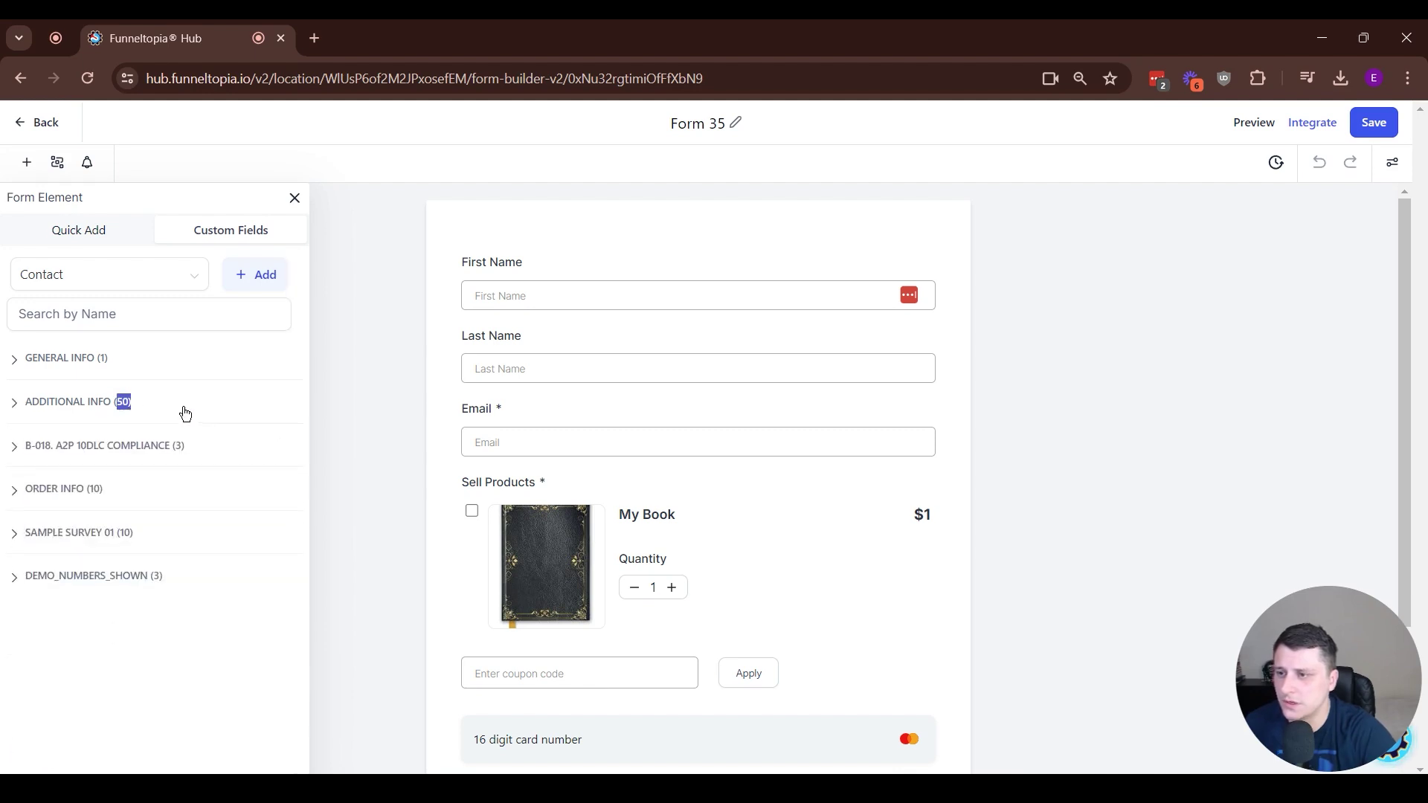
Add the "What's your budget?" field from the Additional Info group to the form, directly below Email
left_click(107, 406)
scroll(185, 728, "down", 1)
scroll(184, 728, "down", 2)
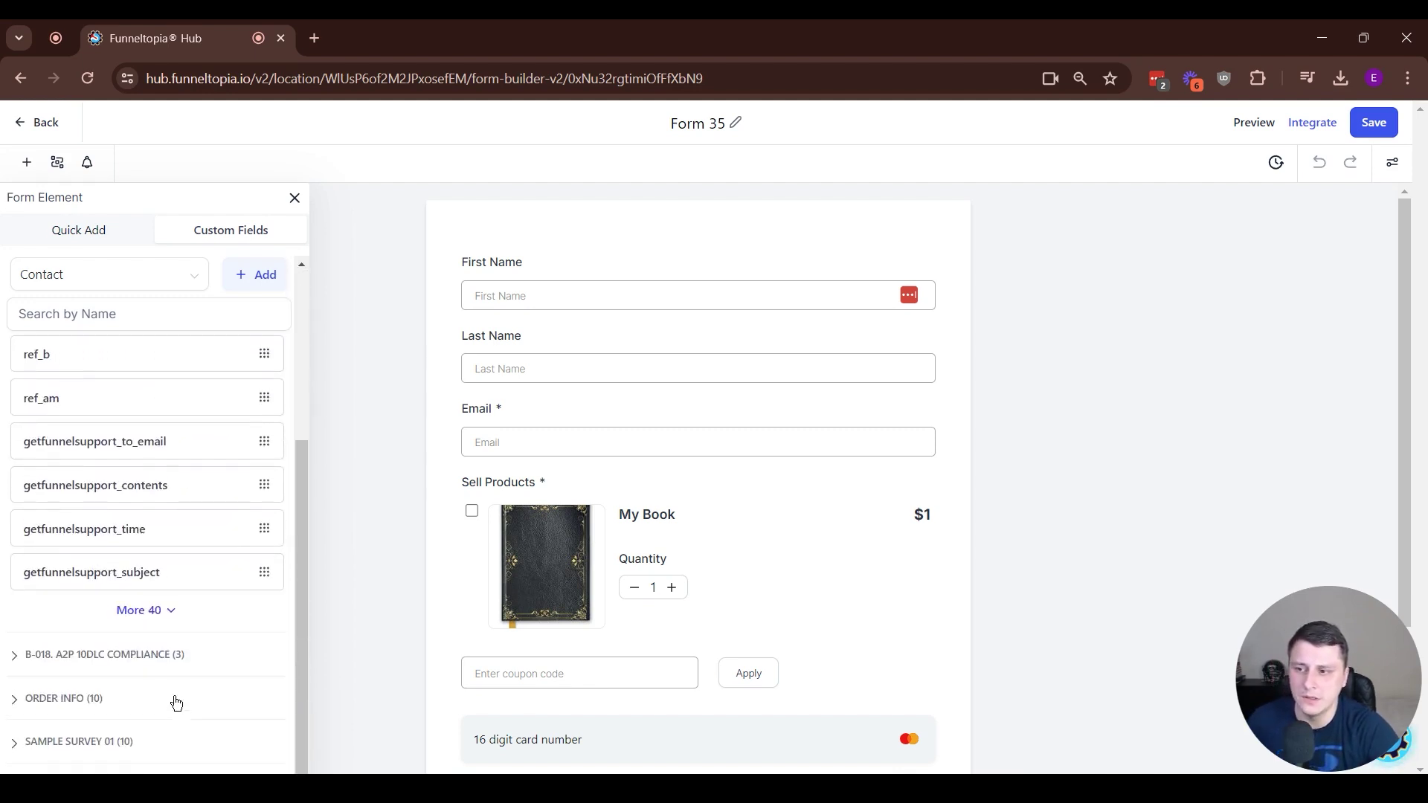
left_click(153, 612)
scroll(191, 641, "down", 5)
left_click(149, 612)
scroll(149, 614, "down", 5)
left_click(143, 611)
scroll(131, 612, "down", 3)
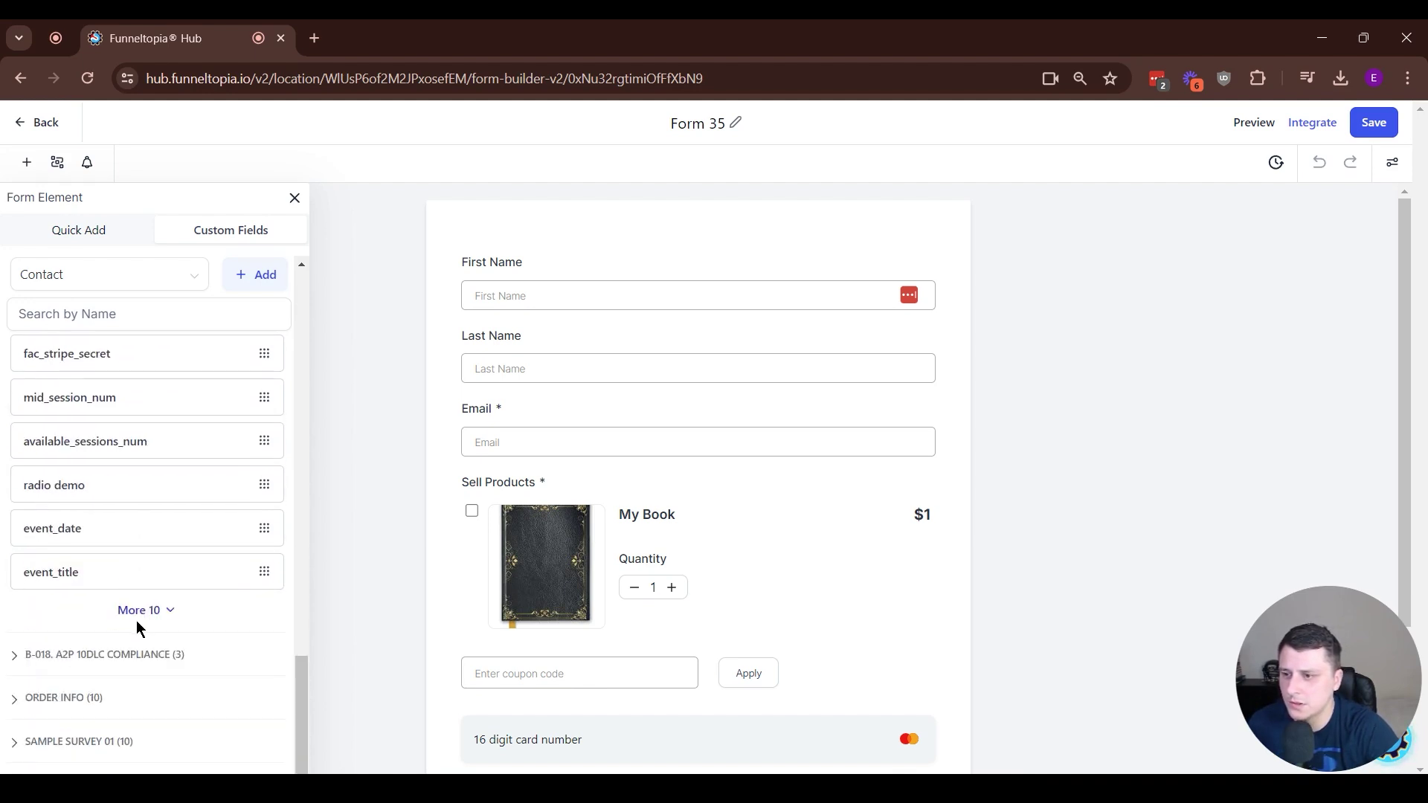
left_click(133, 610)
scroll(133, 606, "down", 5)
left_click_drag(96, 599, 686, 497)
Remove the Sell Products element and the Last Name field from the form
scroll(740, 525, "down", 1)
left_click(742, 520)
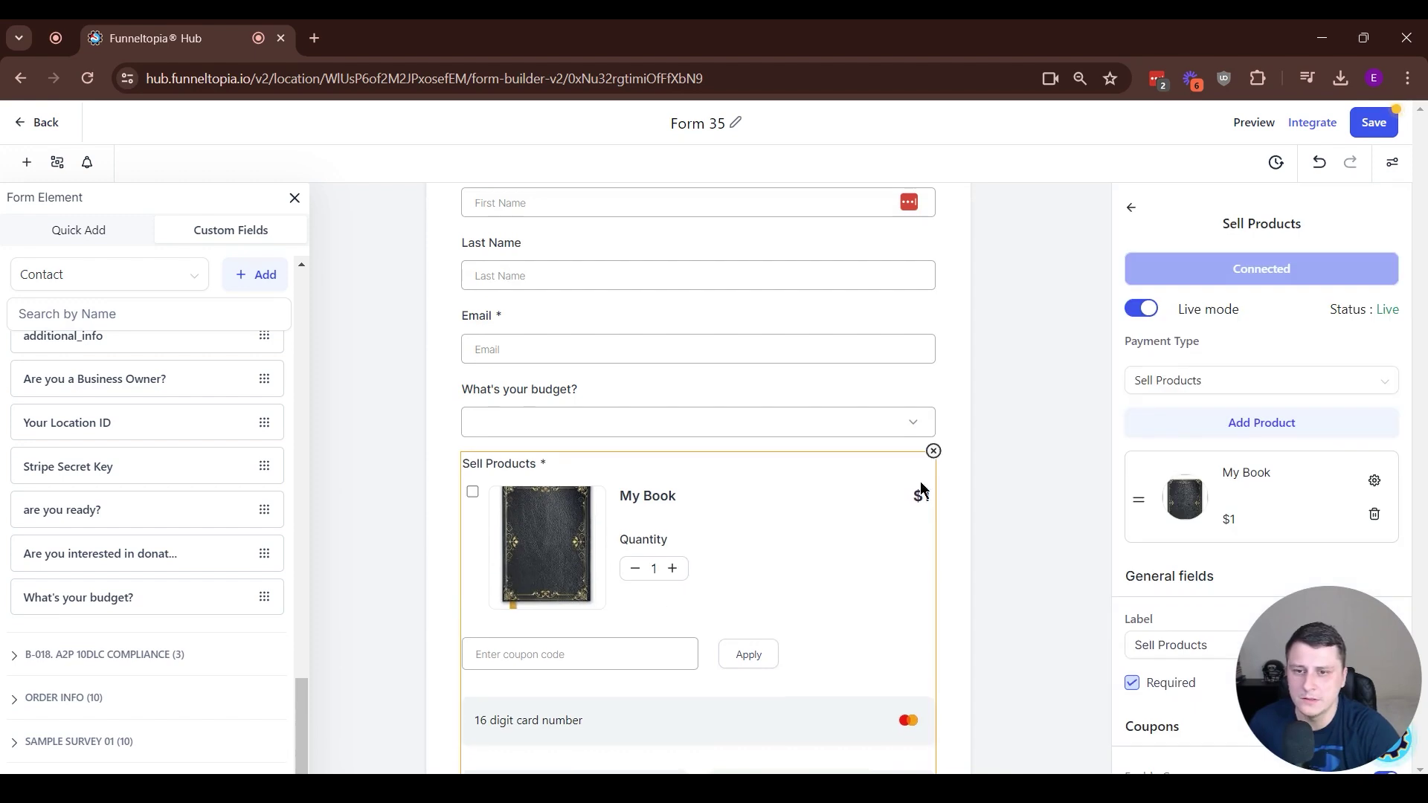
left_click(934, 452)
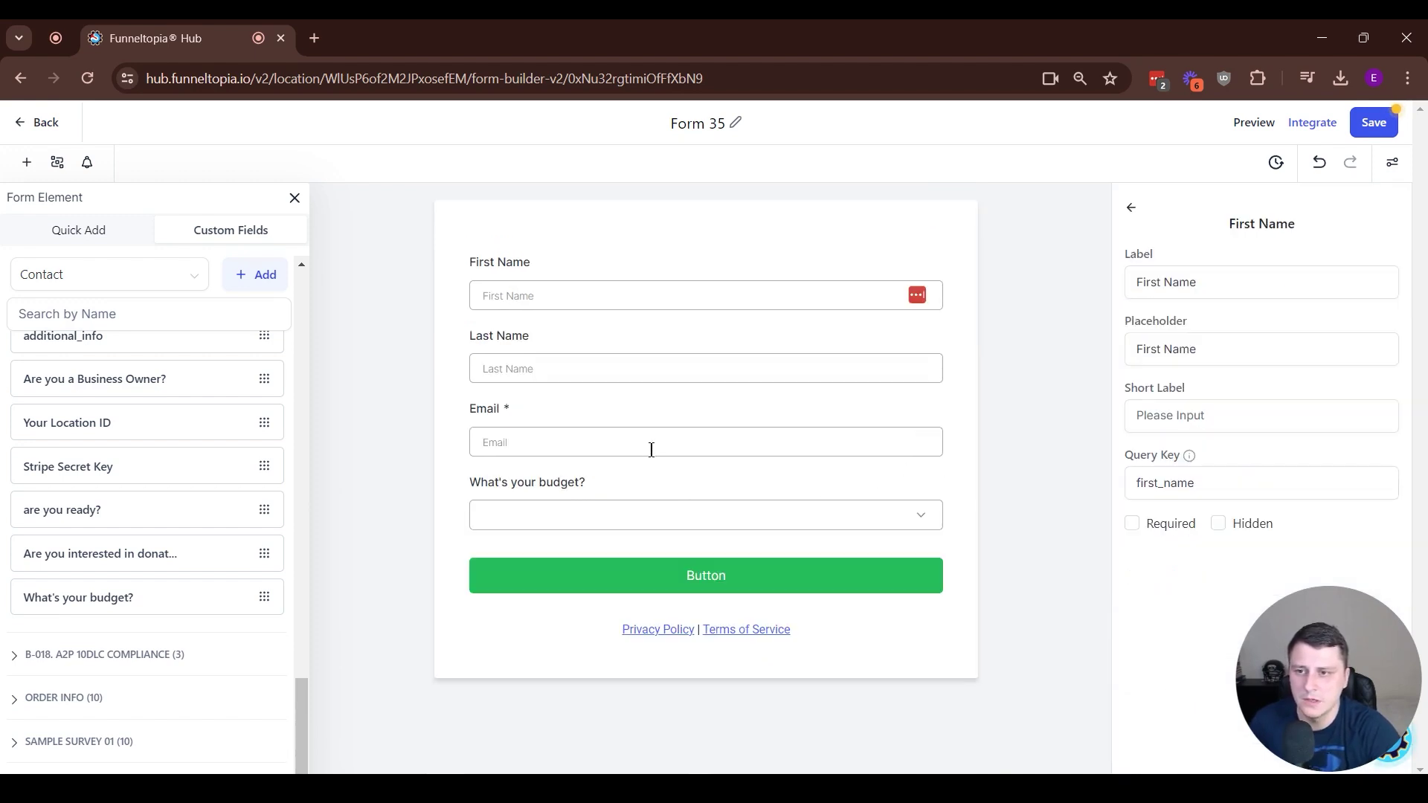
left_click(681, 381)
left_click(942, 324)
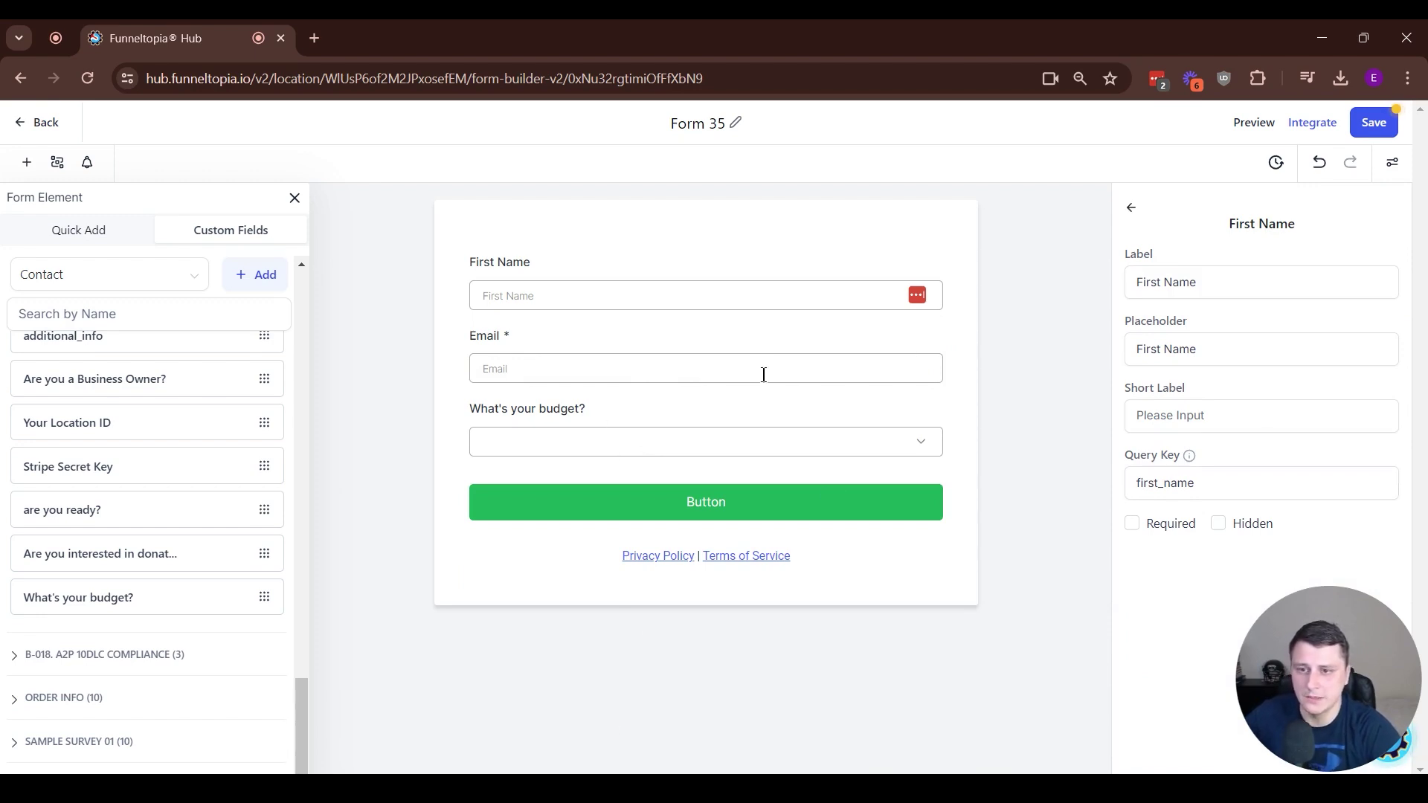
Change the form button's text to "Submit"
left_click(718, 502)
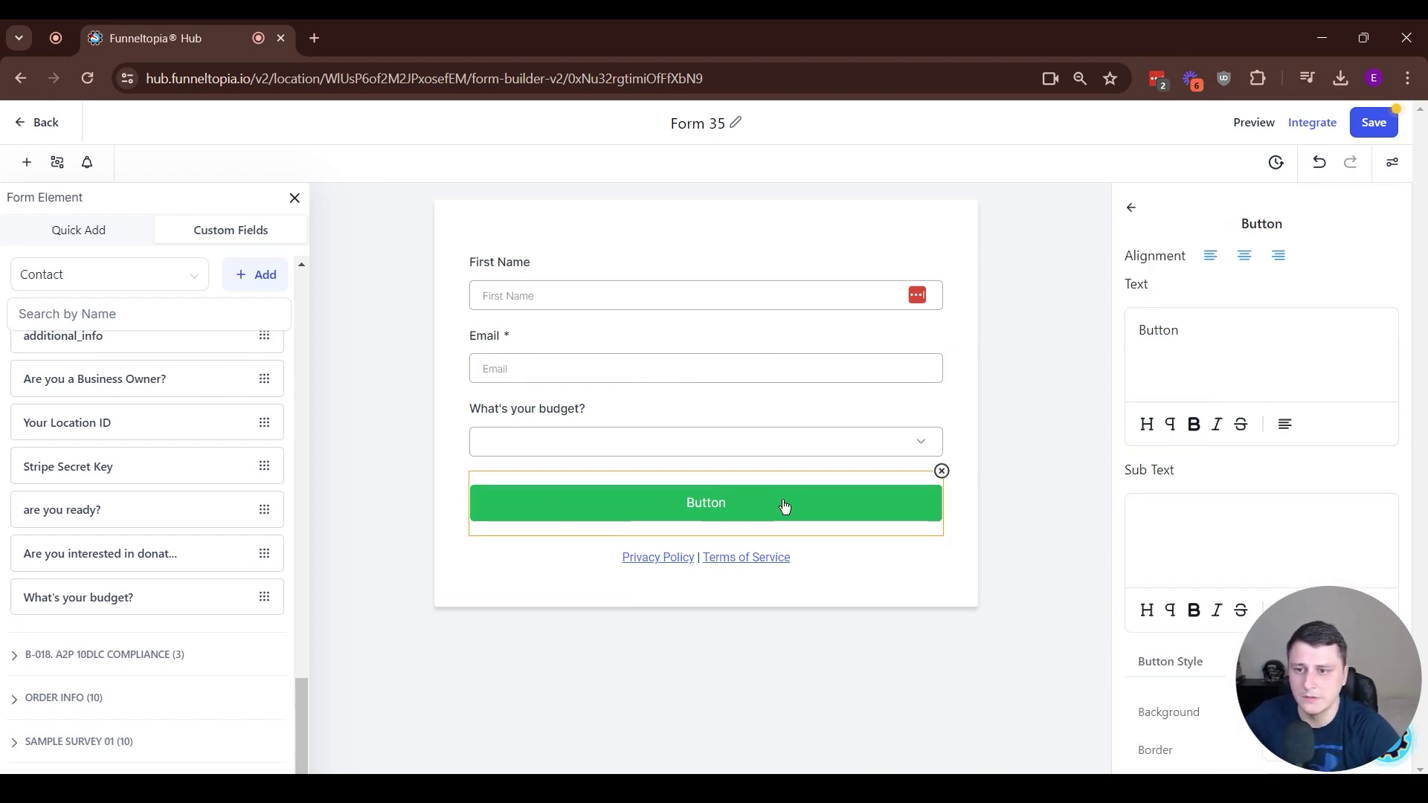
left_click_drag(1181, 330, 948, 357)
type("Submit")
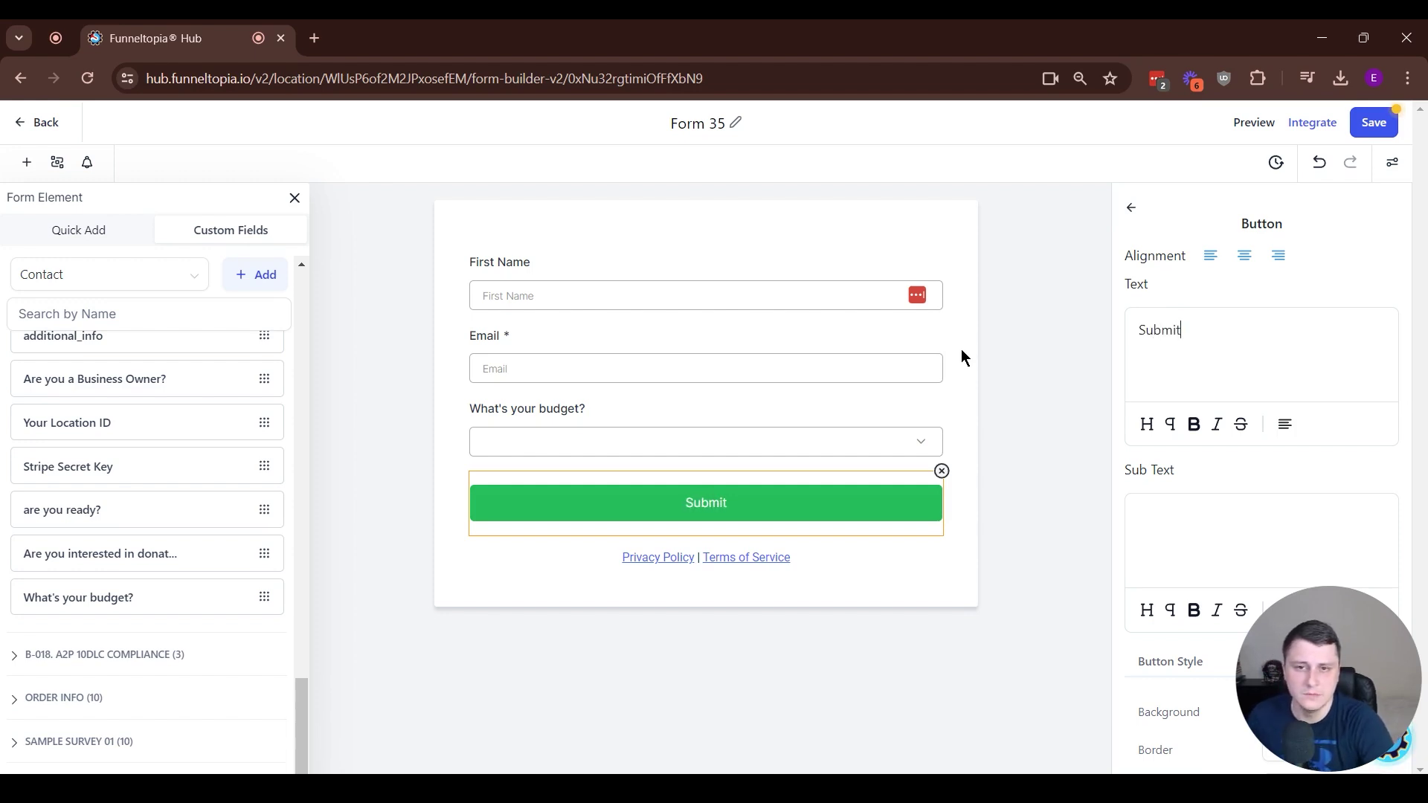
Save the form, preview it to check the choices in the "What's your budget?" dropdown, and close the preview
left_click(1382, 133)
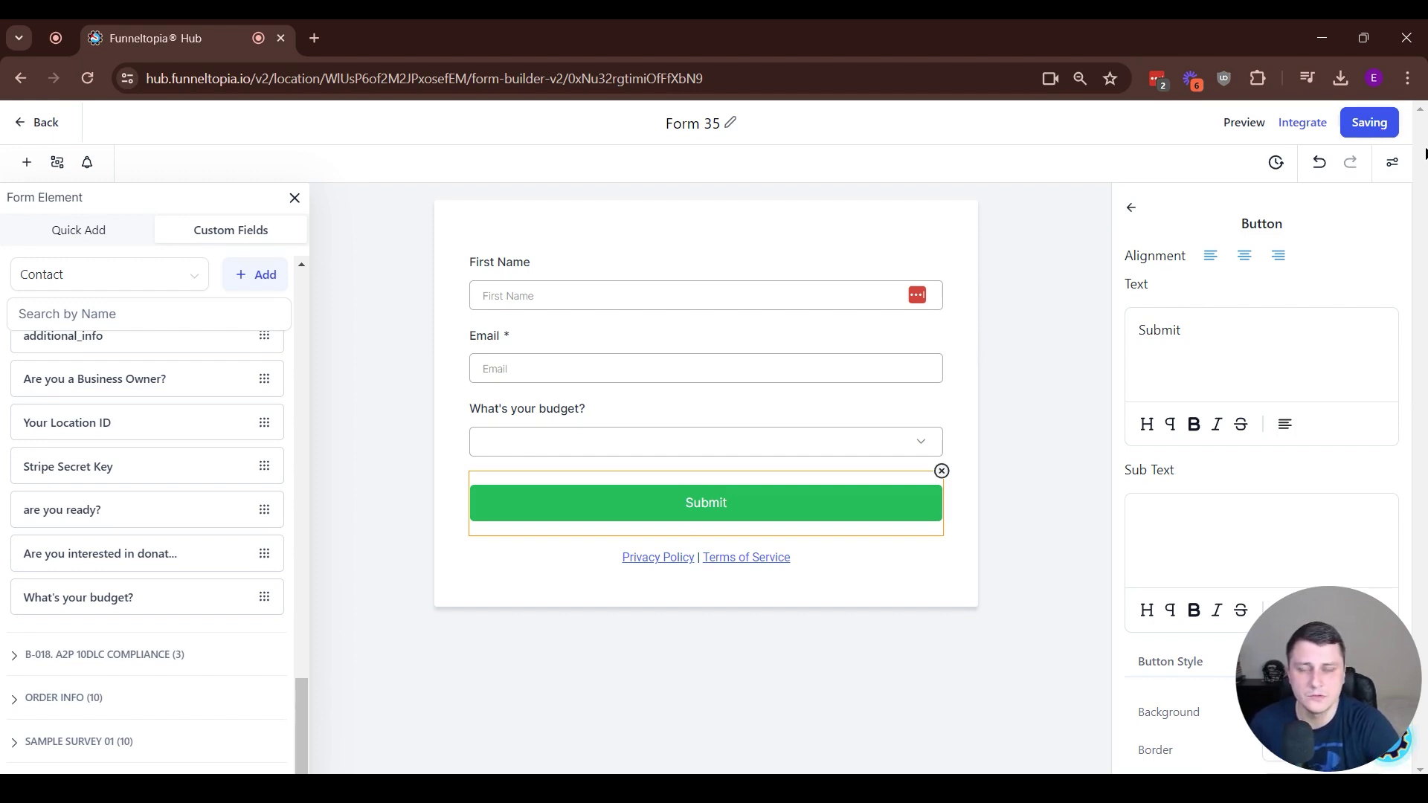
left_click(1250, 125)
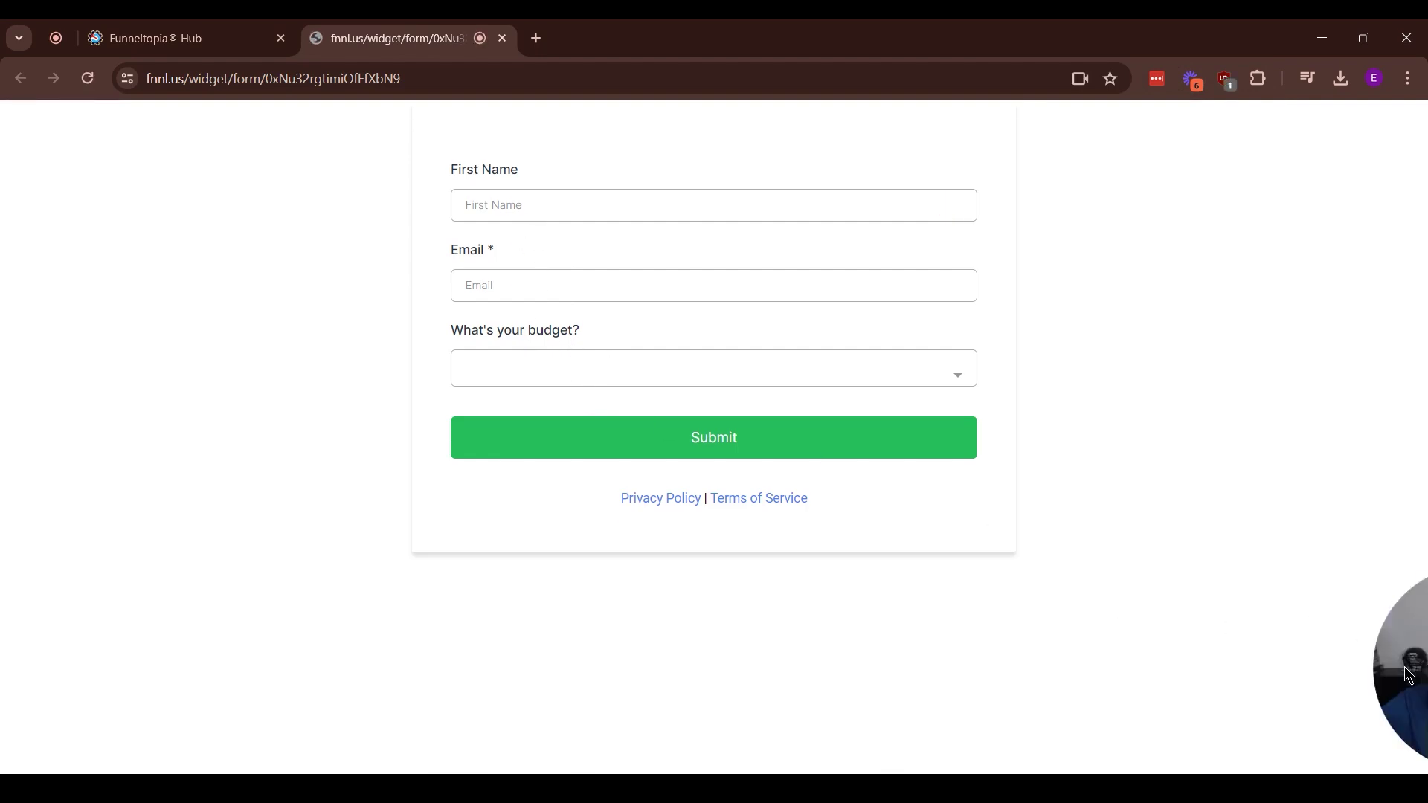
left_click(529, 372)
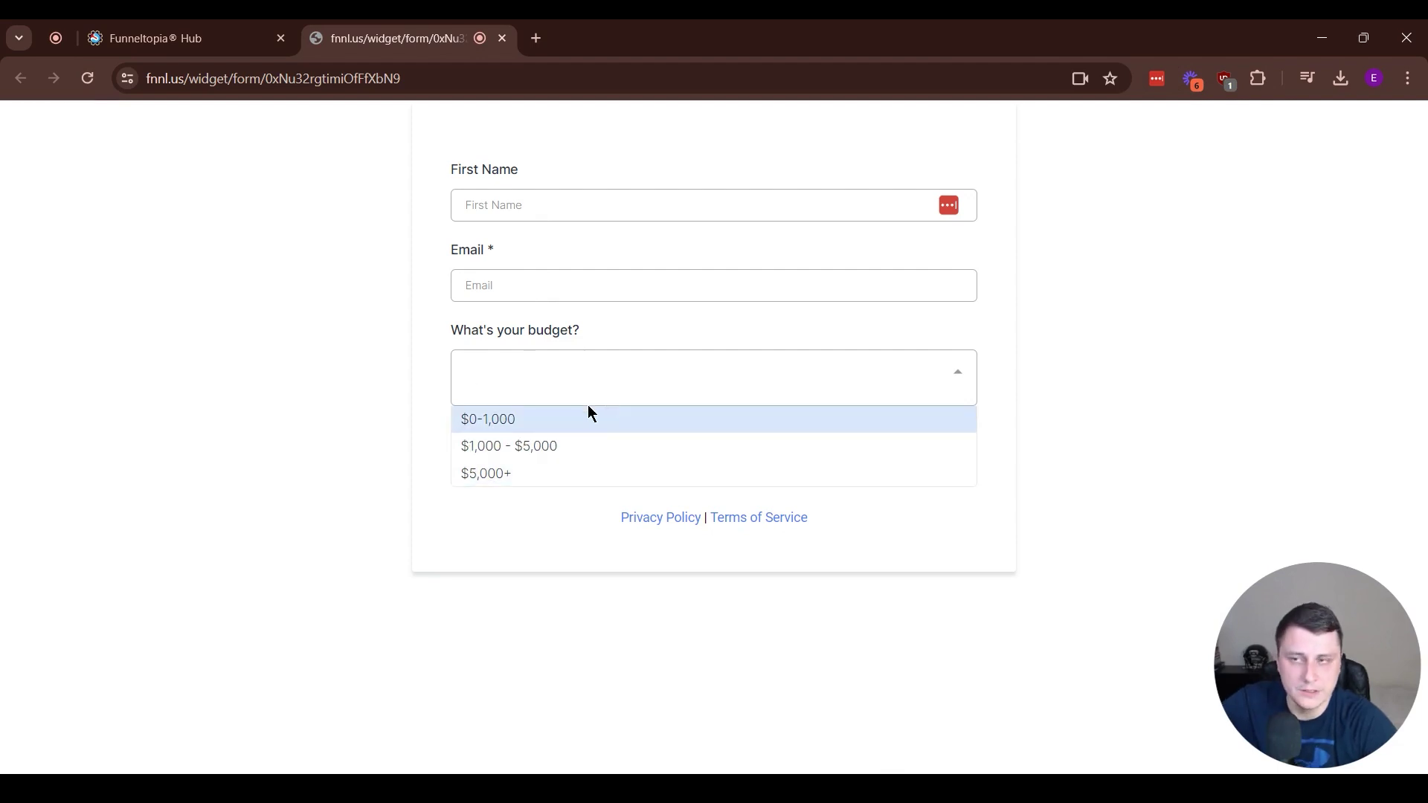
left_click(502, 38)
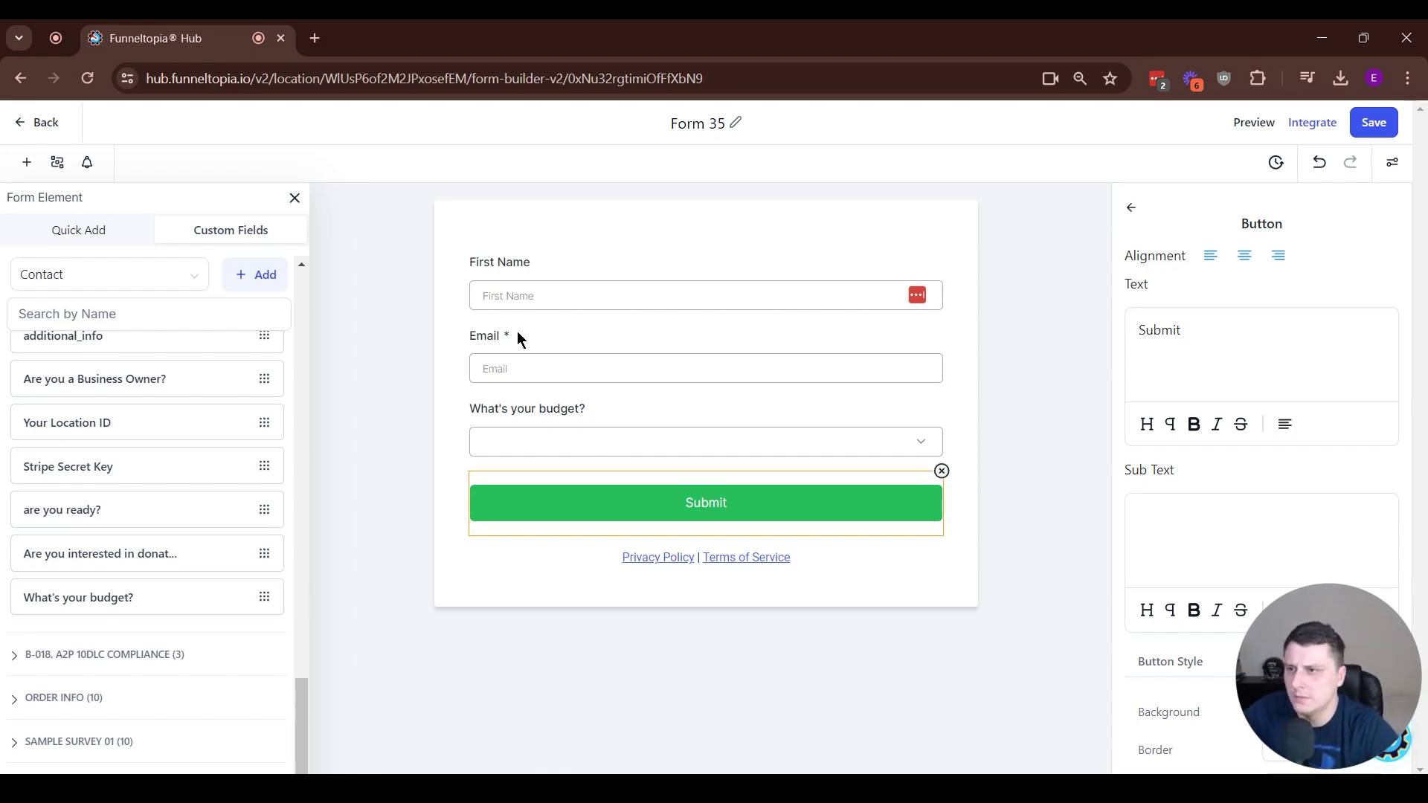
Start a Redirect to URL condition for when "What's your budget?" is equal to $5,000+
left_click(692, 455)
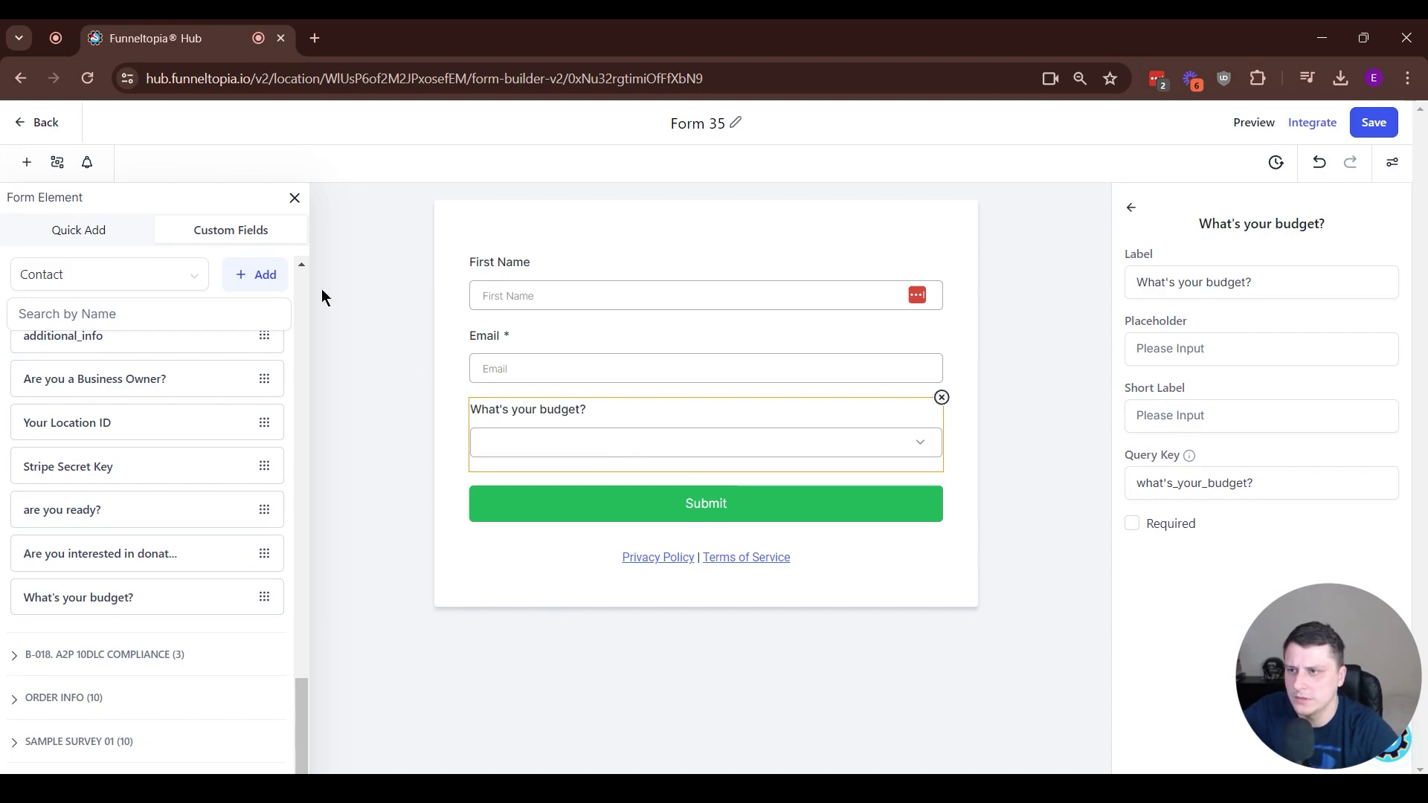
left_click(64, 173)
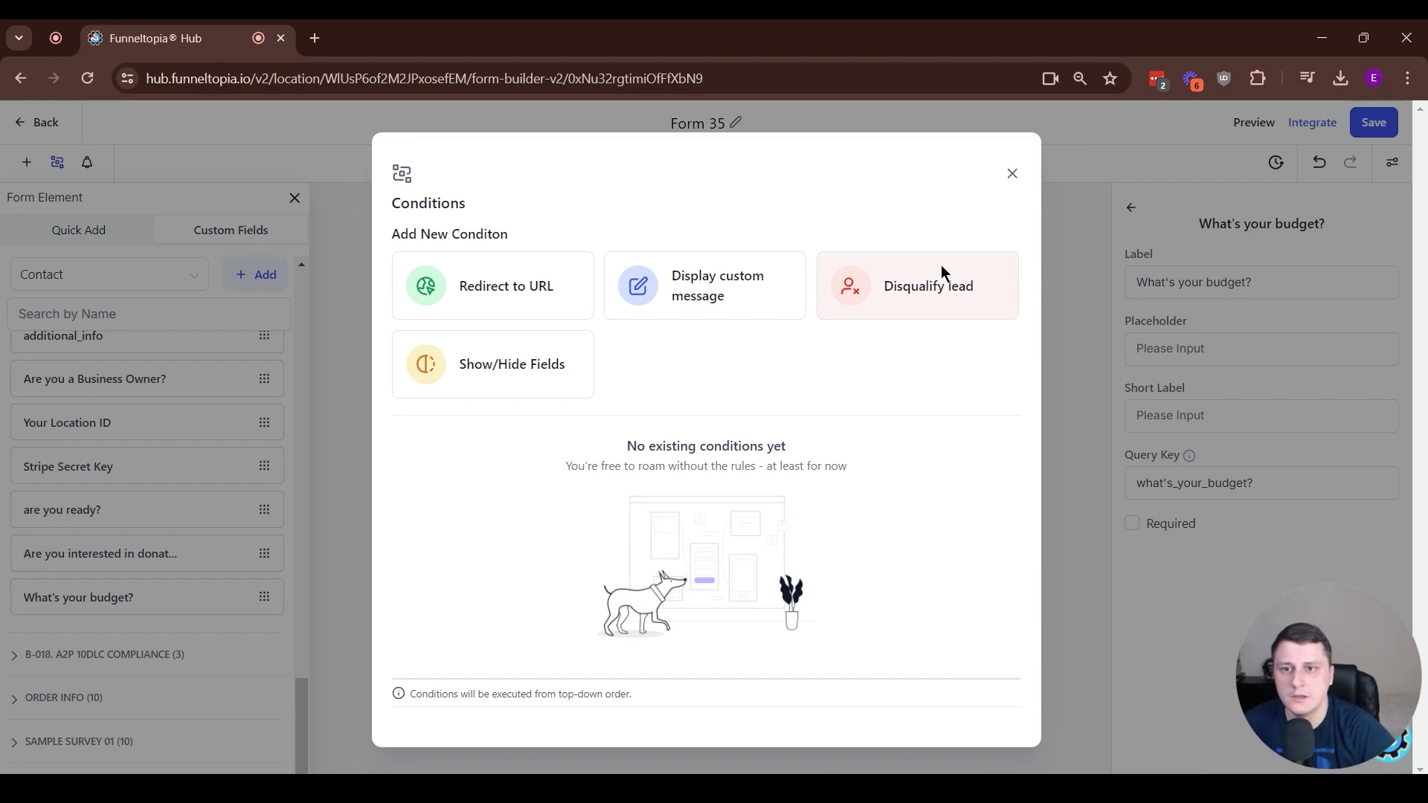
left_click(506, 287)
left_click(500, 323)
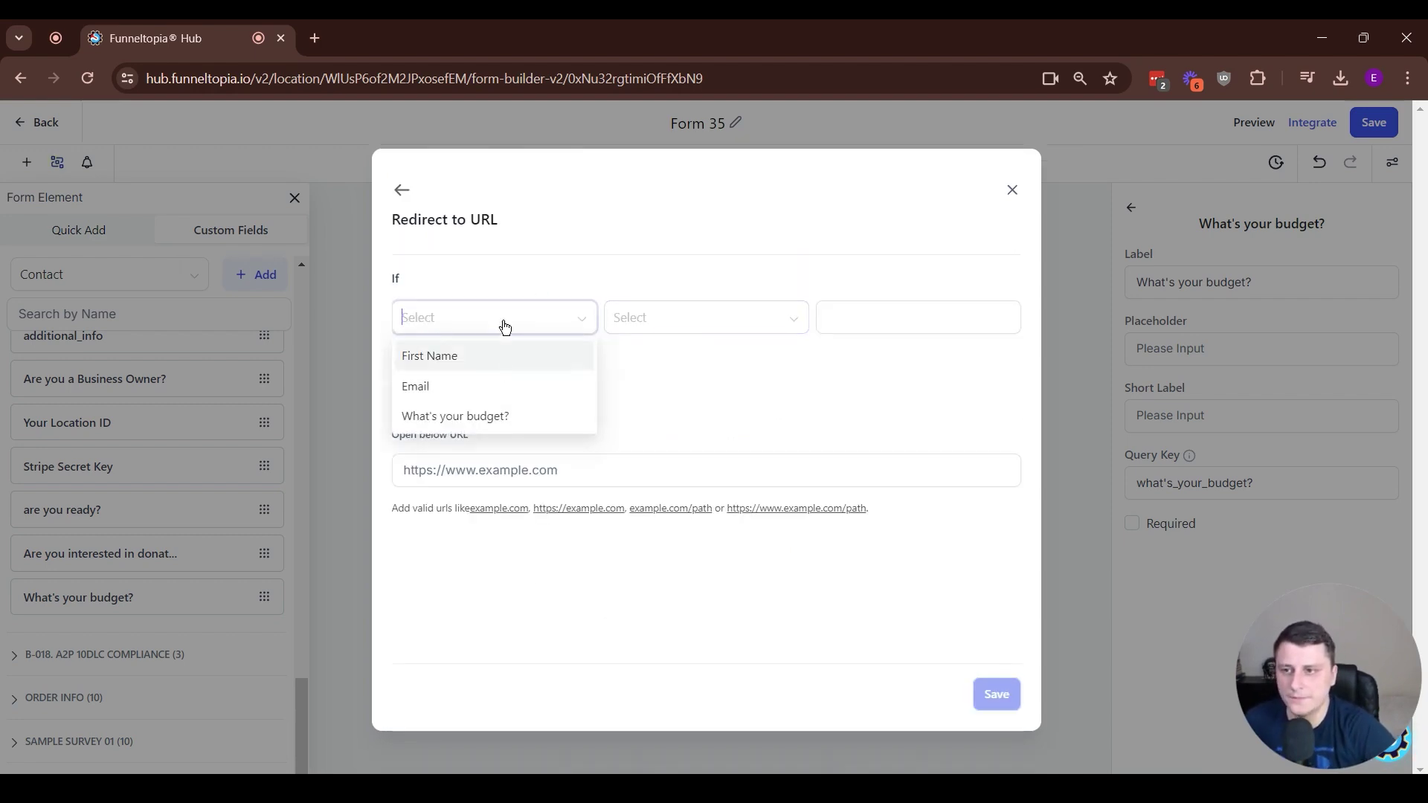
left_click(494, 415)
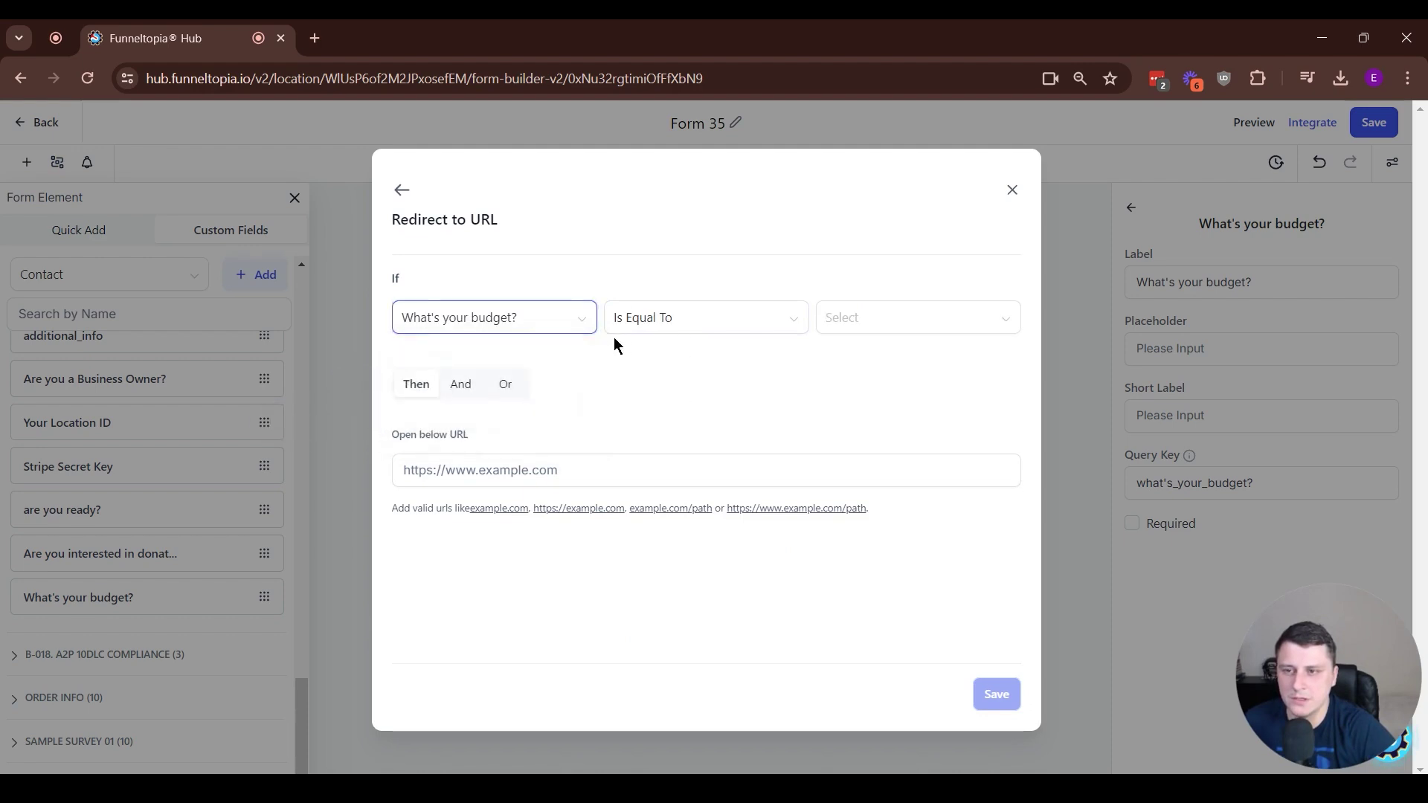
left_click(693, 319)
left_click(692, 355)
left_click(856, 324)
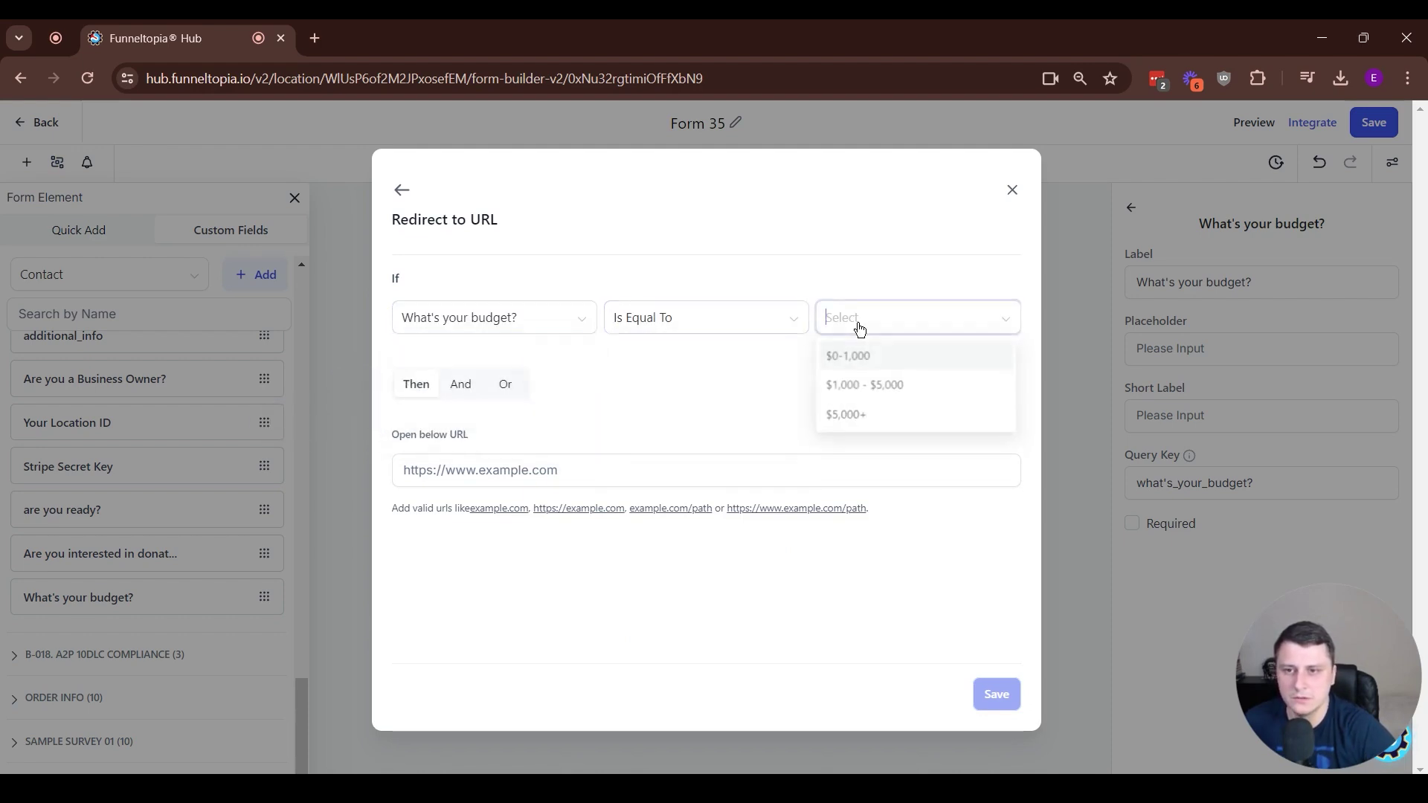
left_click(863, 416)
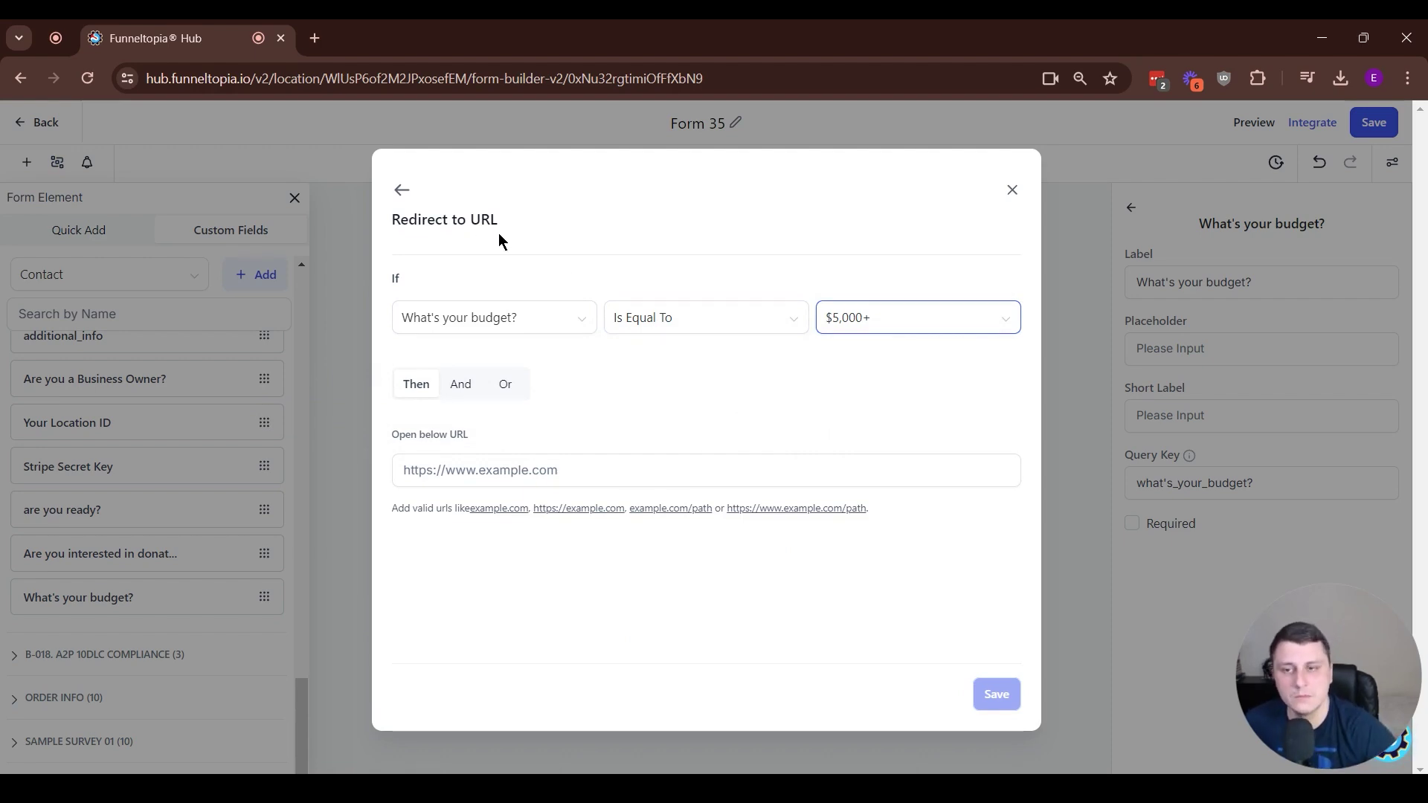
Try adding an Or clause to the redirect condition, look over the comparison operators, and discard the unsaved condition
left_click(502, 476)
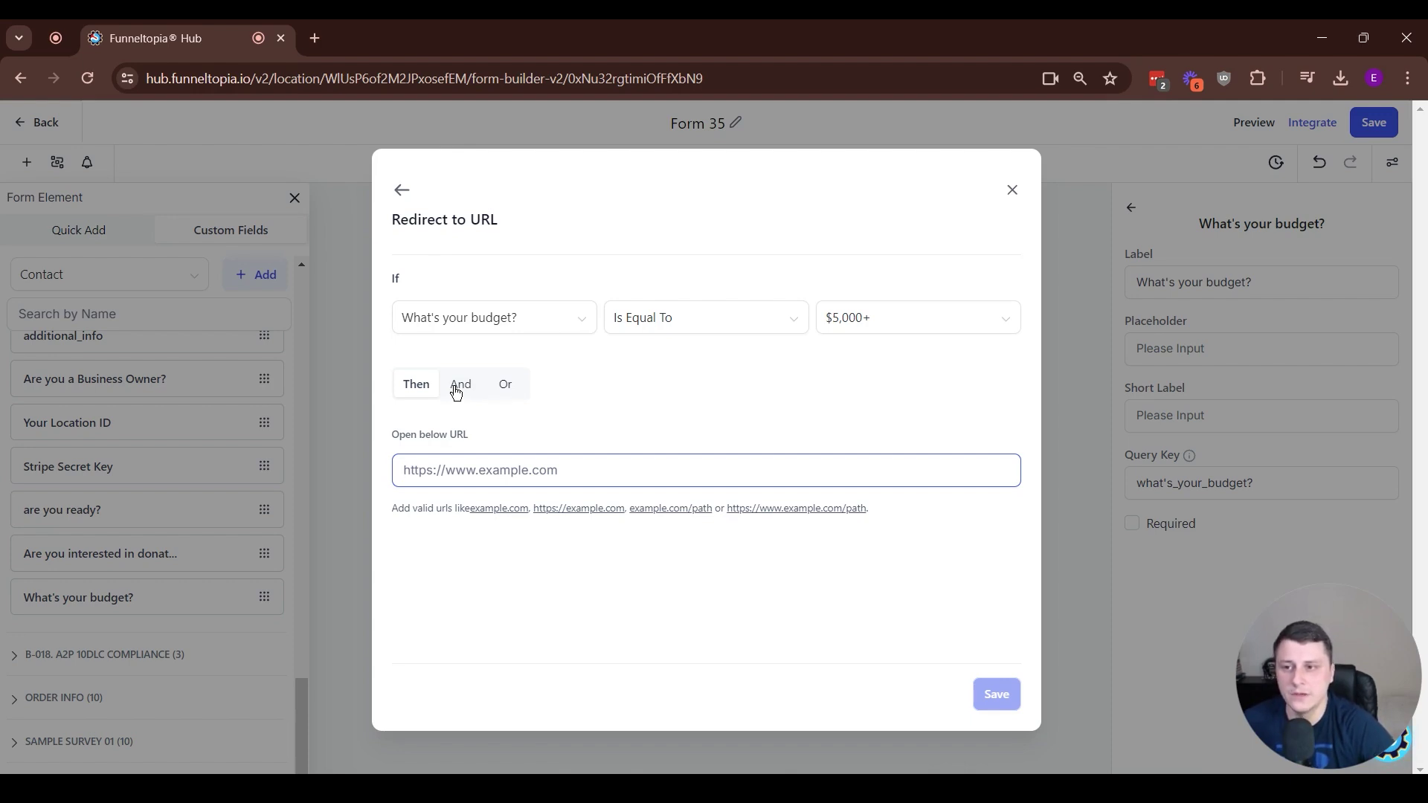
left_click(506, 382)
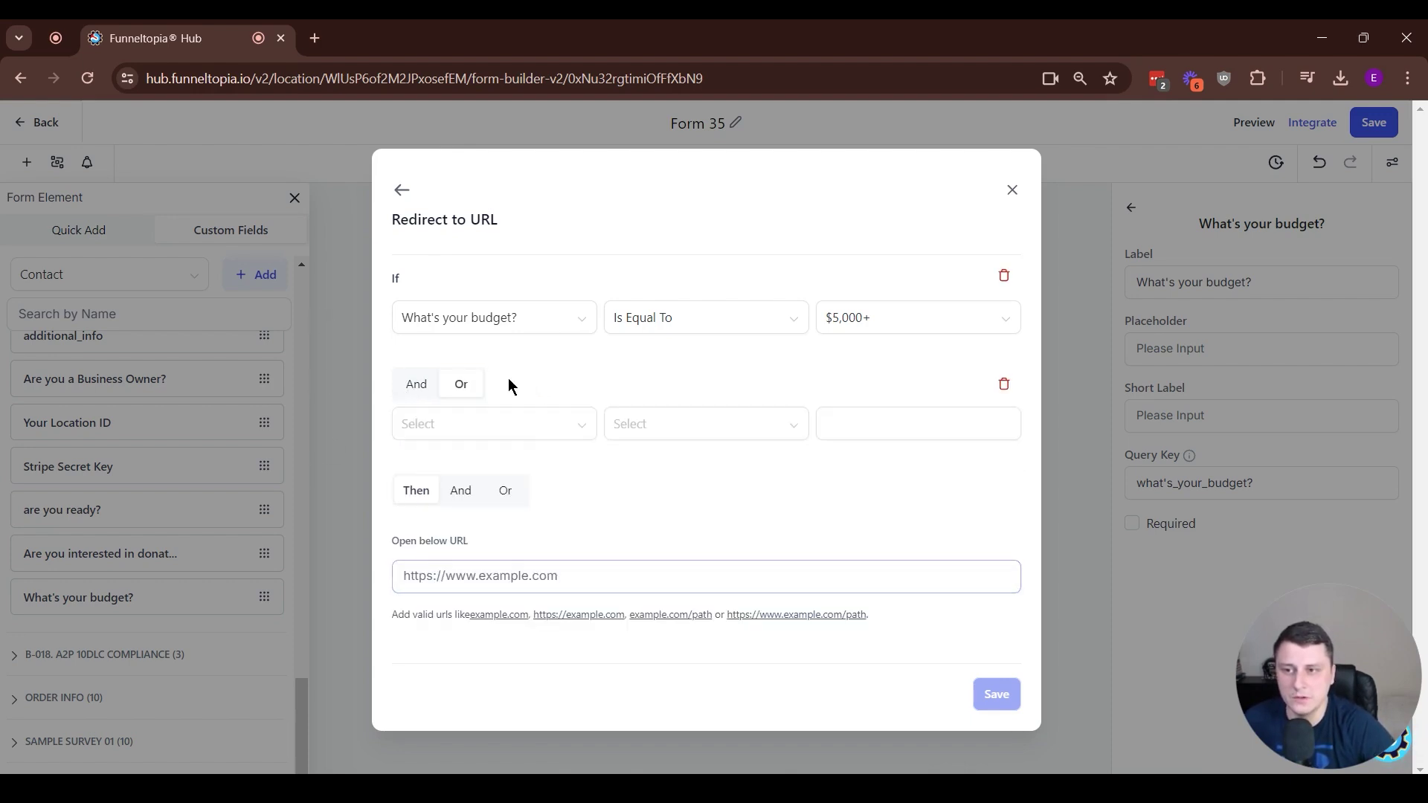
left_click(466, 436)
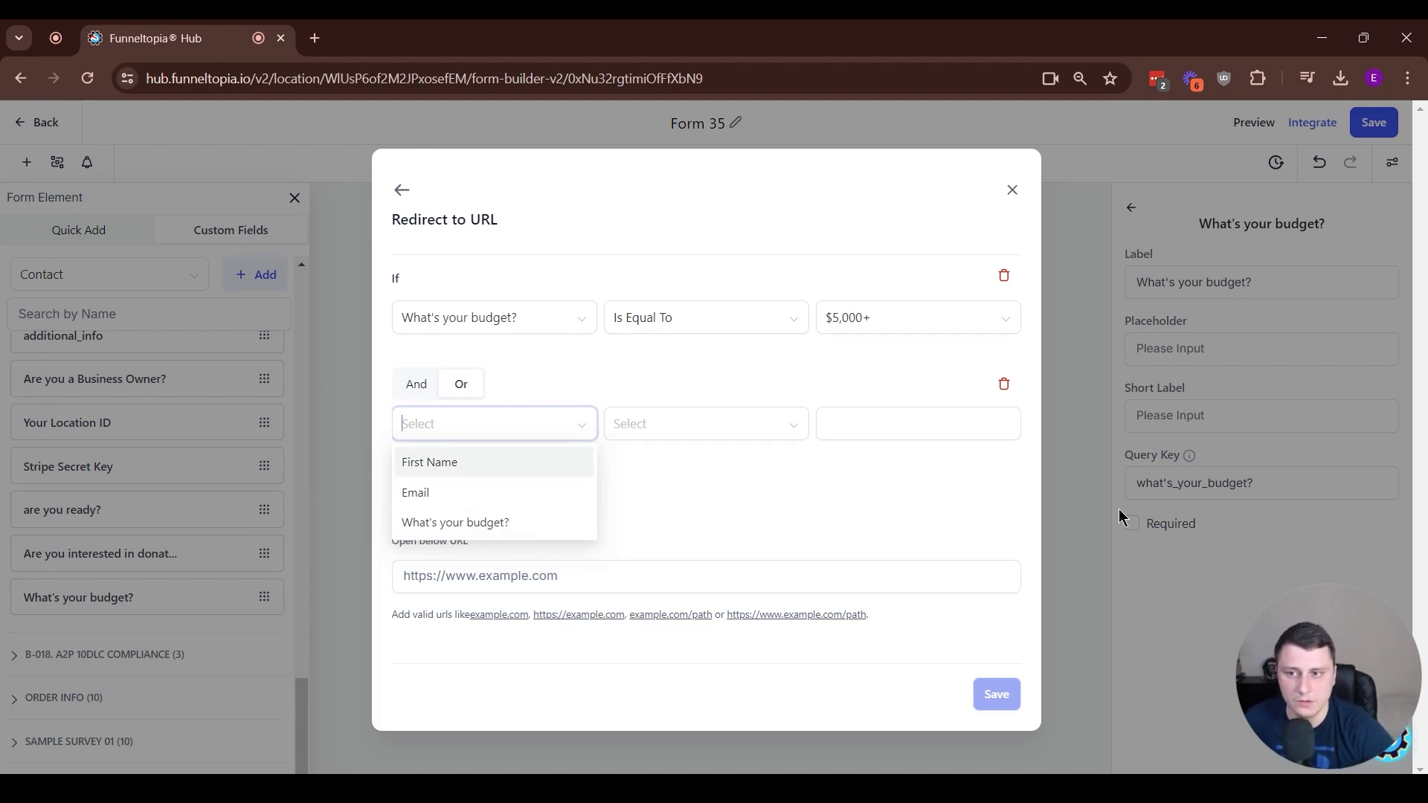
left_click(787, 479)
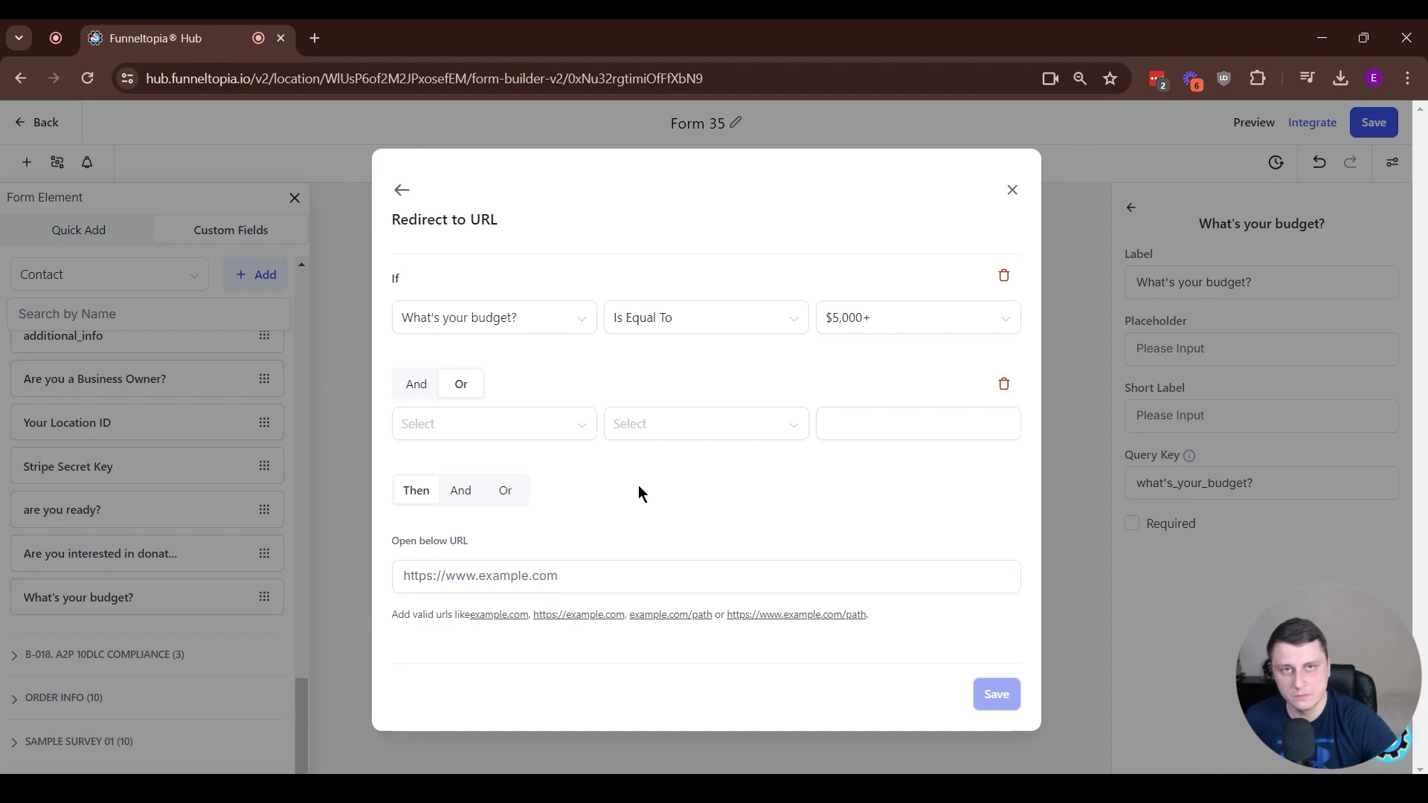
left_click(504, 588)
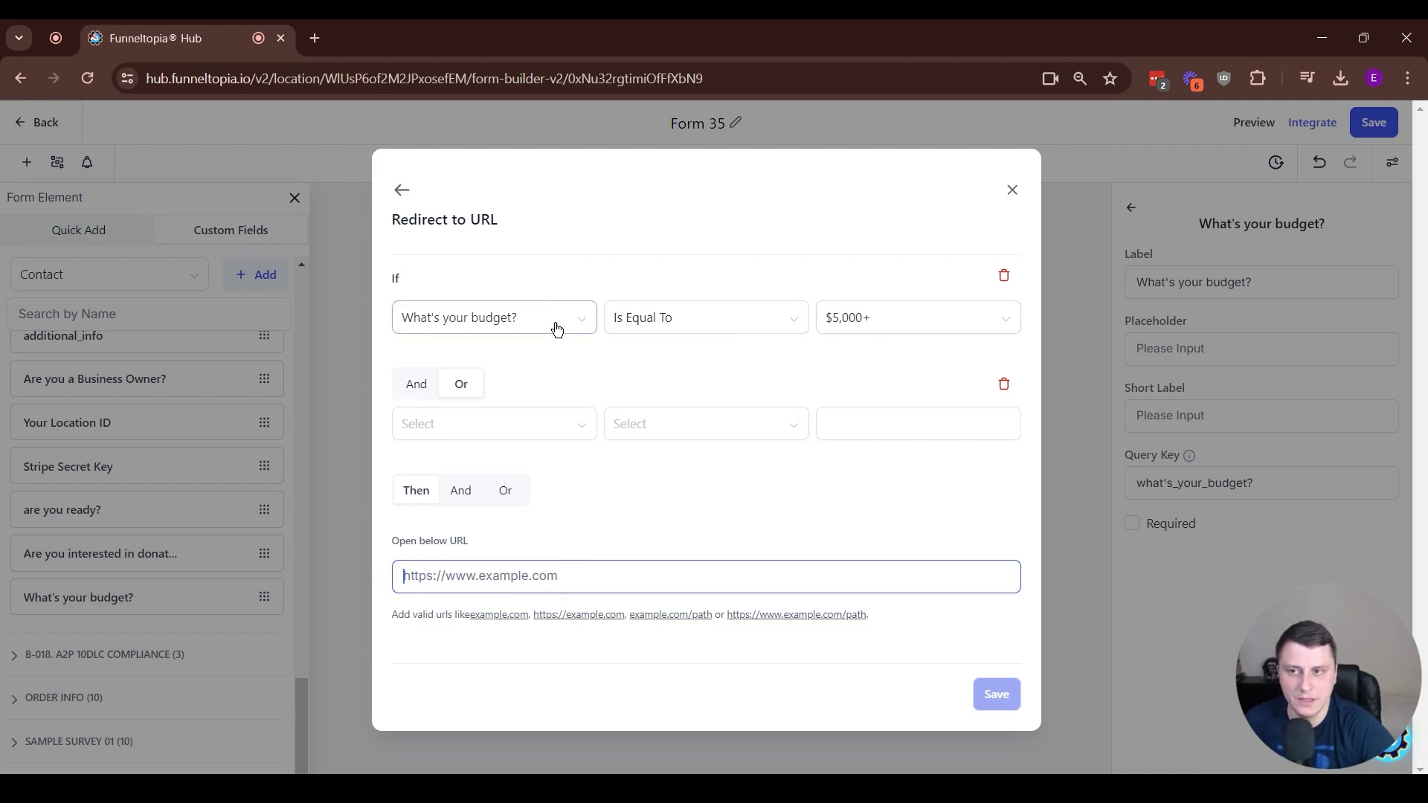
left_click(614, 322)
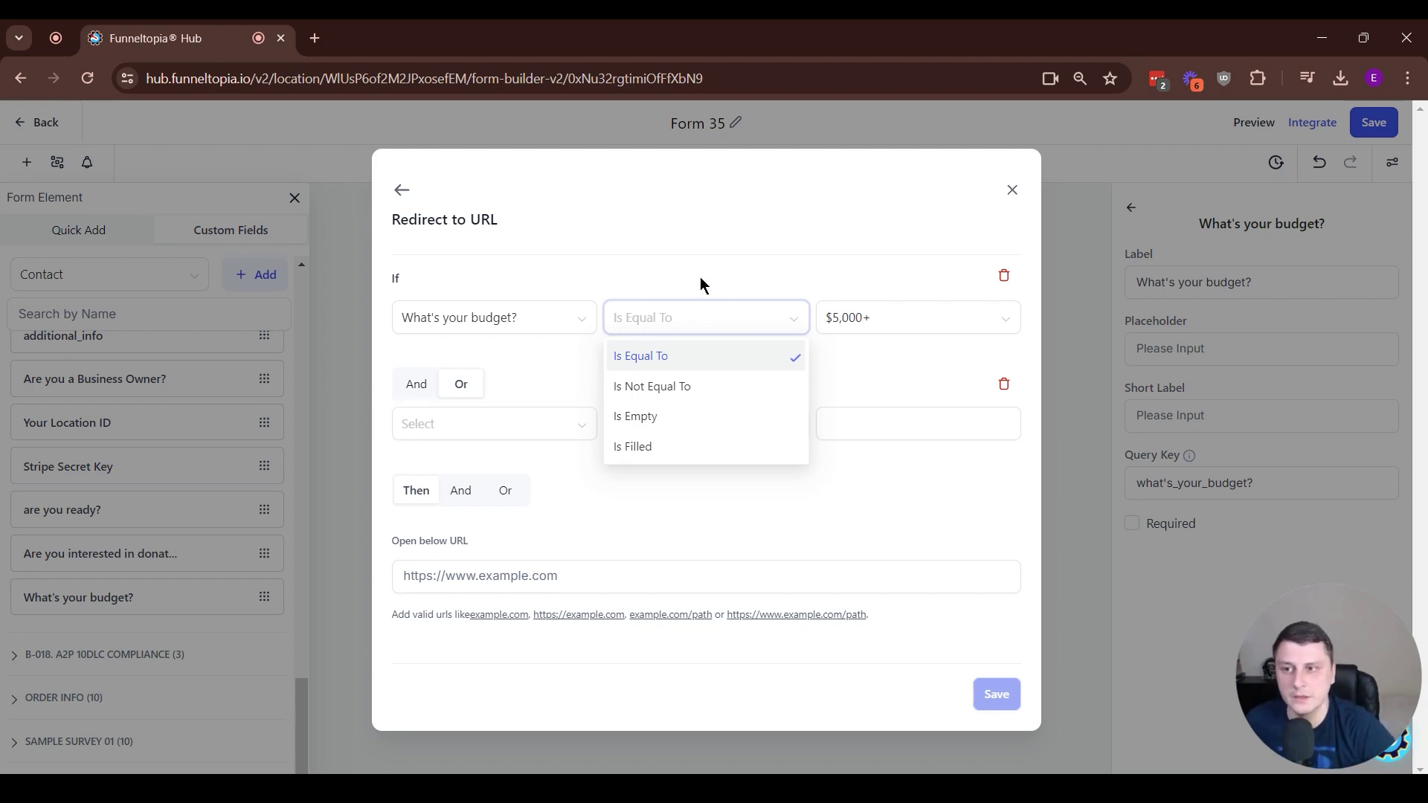
left_click(401, 189)
Create a Display custom message condition for "What's your budget?" Is Not Equal To $5,000+ and begin its message with "Sorry,"
left_click(730, 290)
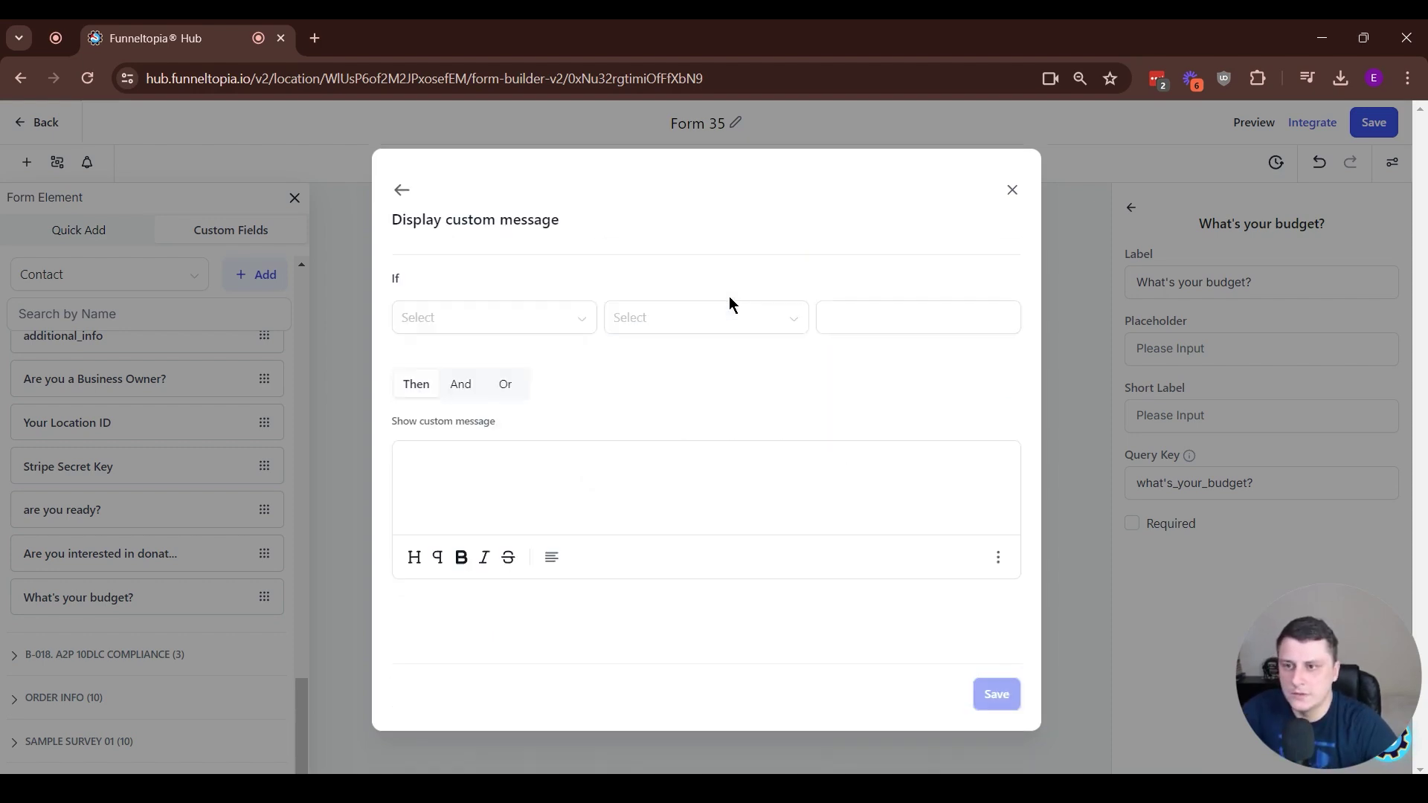
left_click(460, 327)
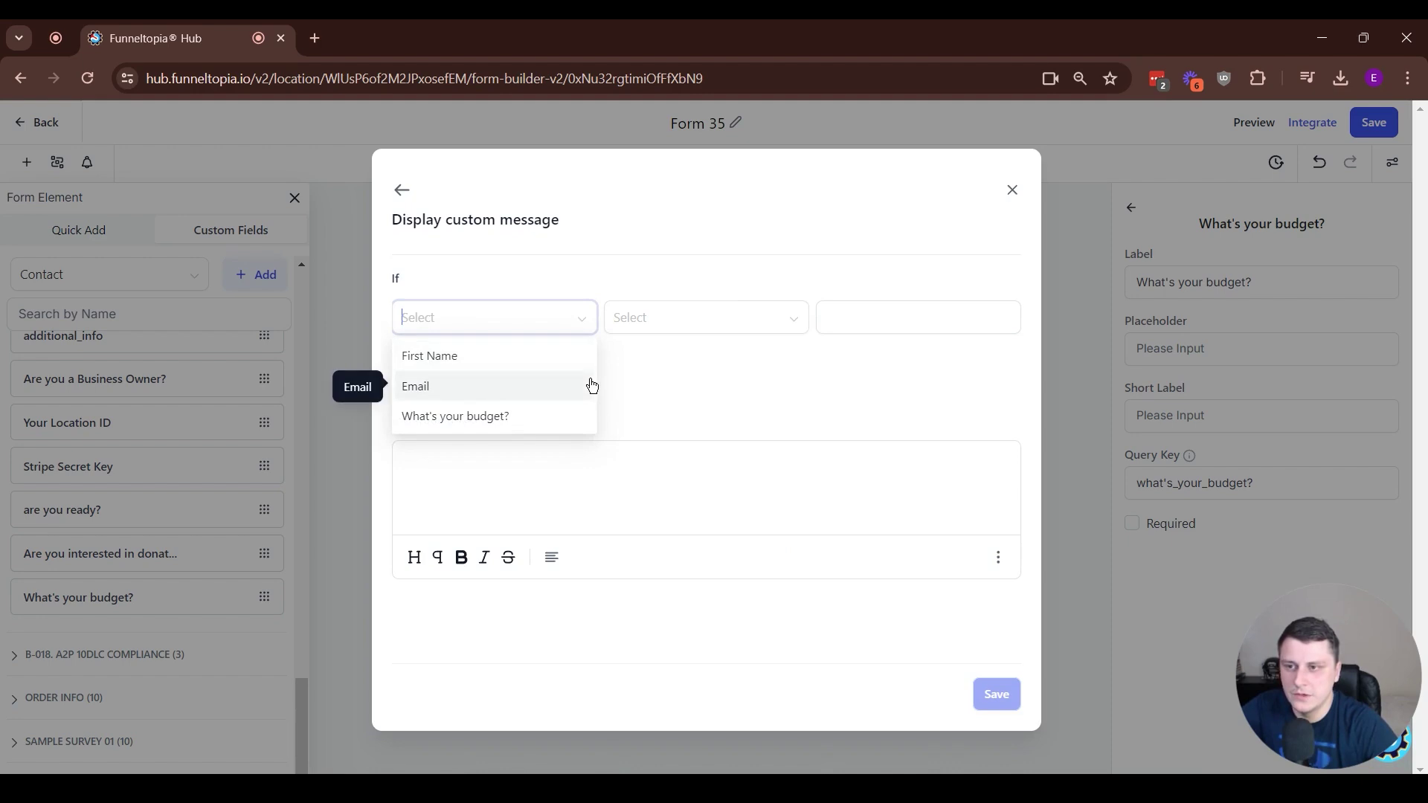
left_click(510, 422)
left_click(784, 316)
left_click(733, 390)
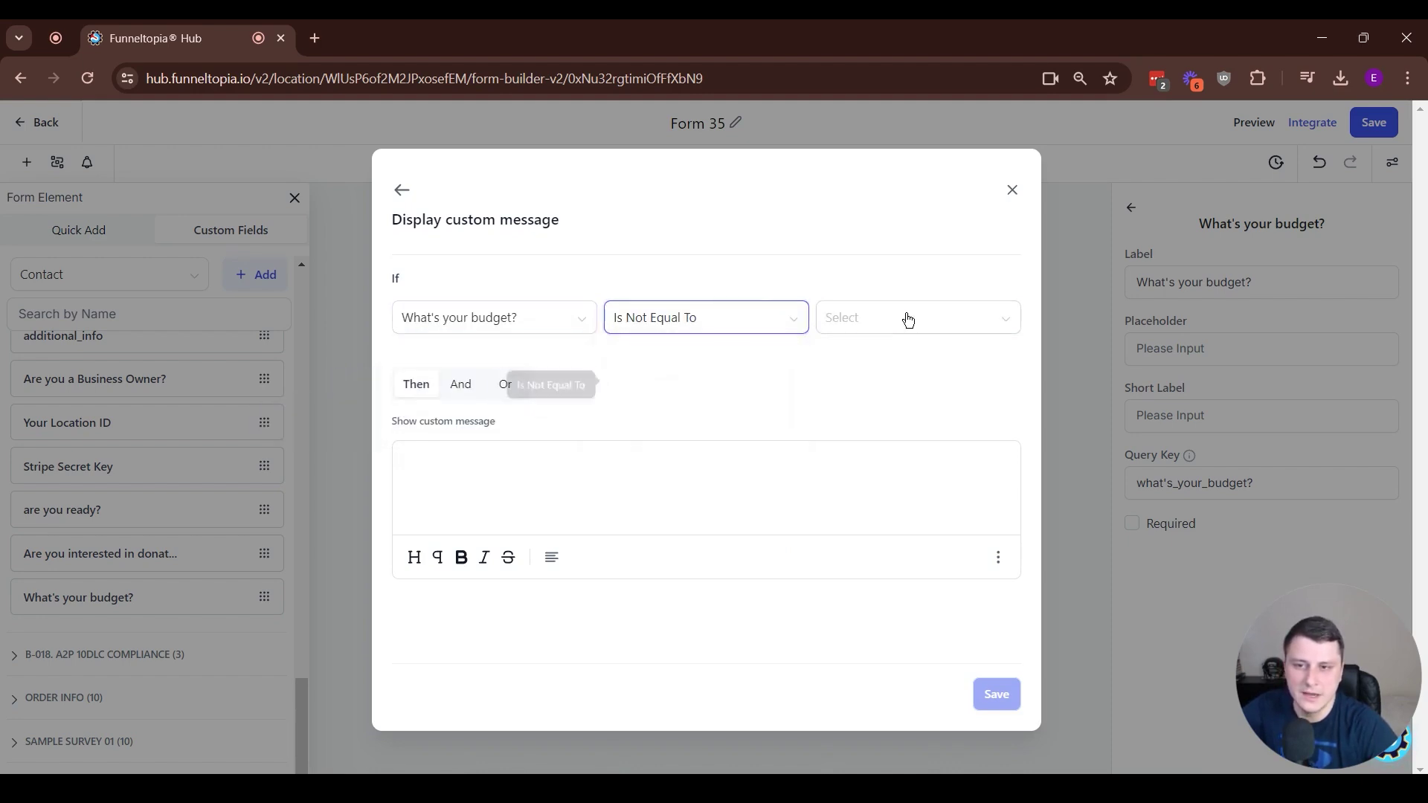
left_click(913, 329)
left_click(880, 417)
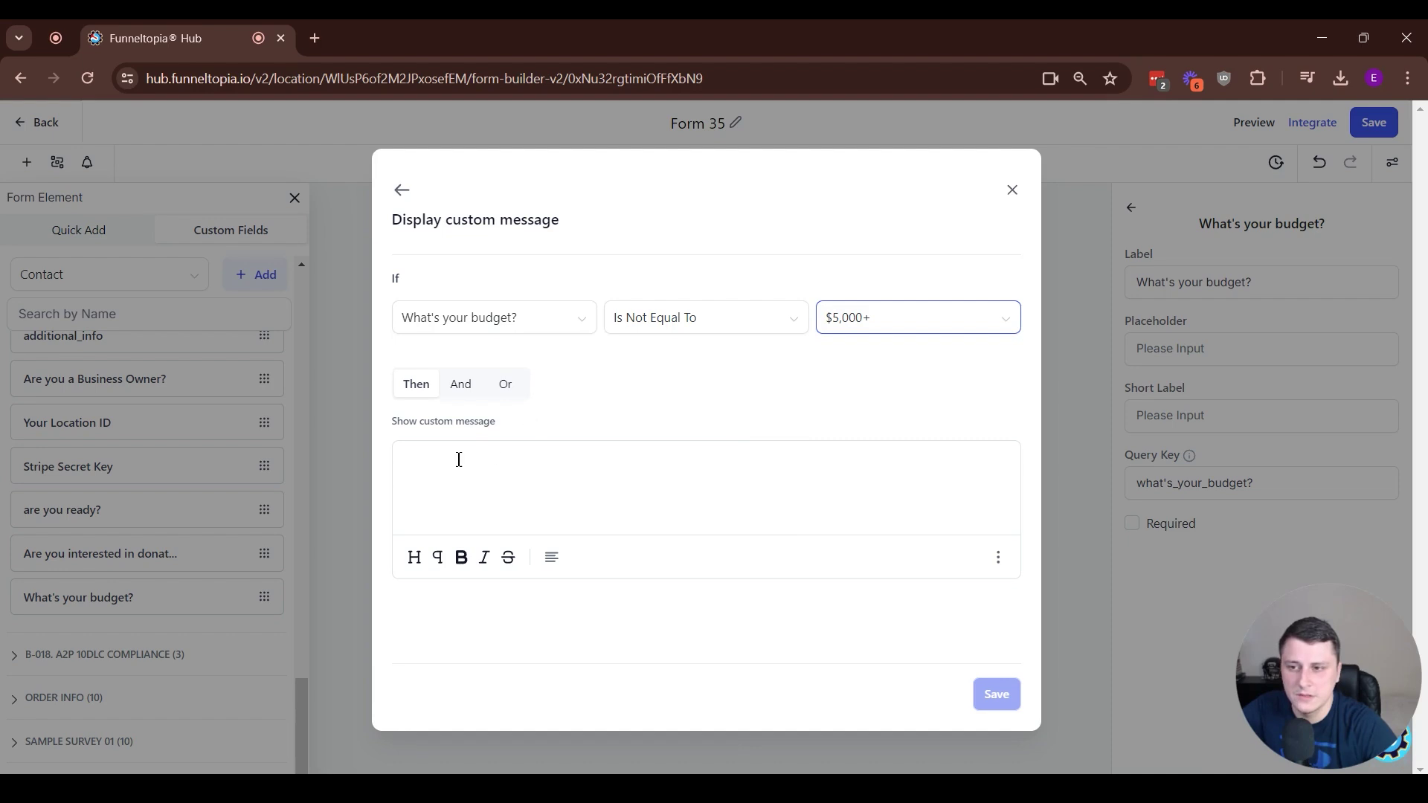
left_click(646, 467)
type("Sorry,")
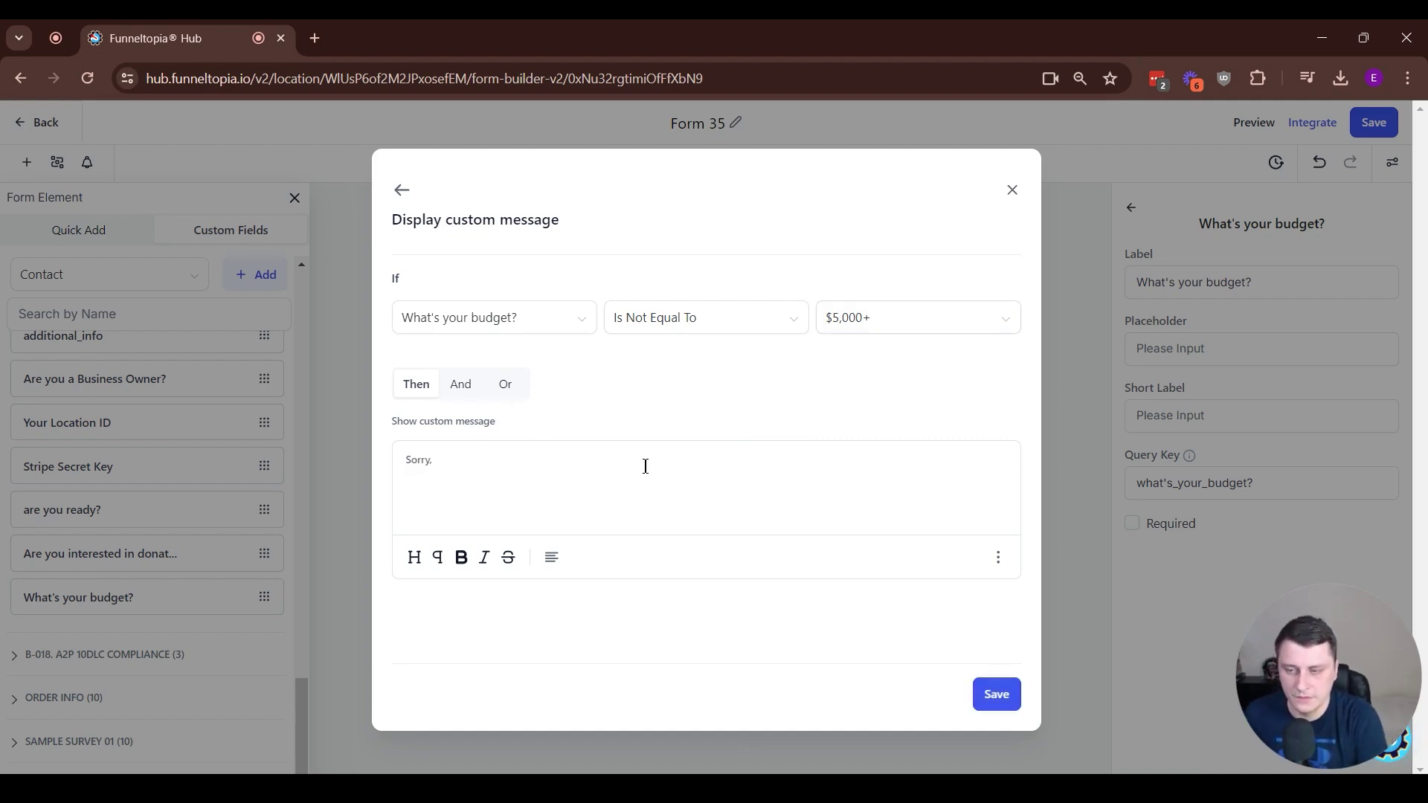
type(" sgsdfgsdsdfsdfds")
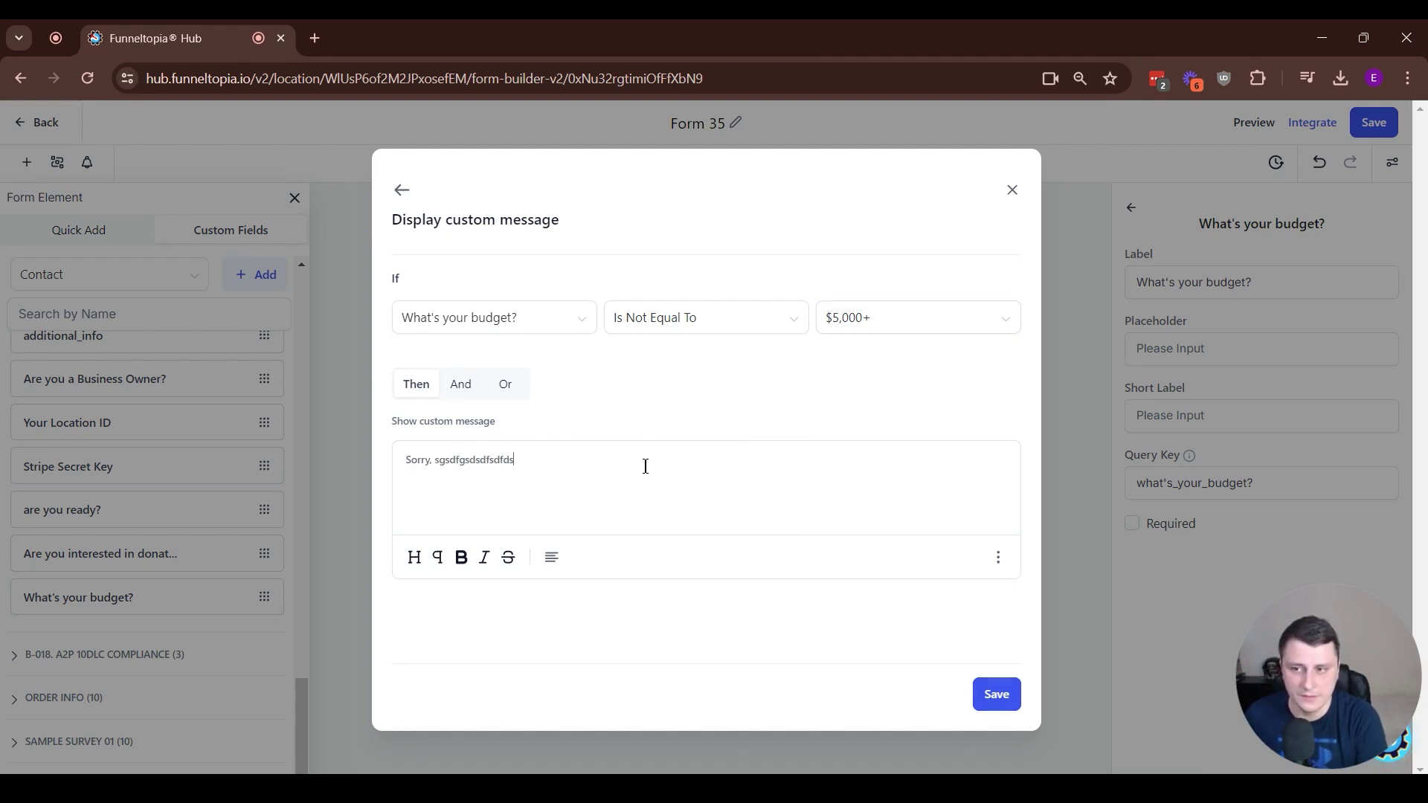
key("BackSpace")
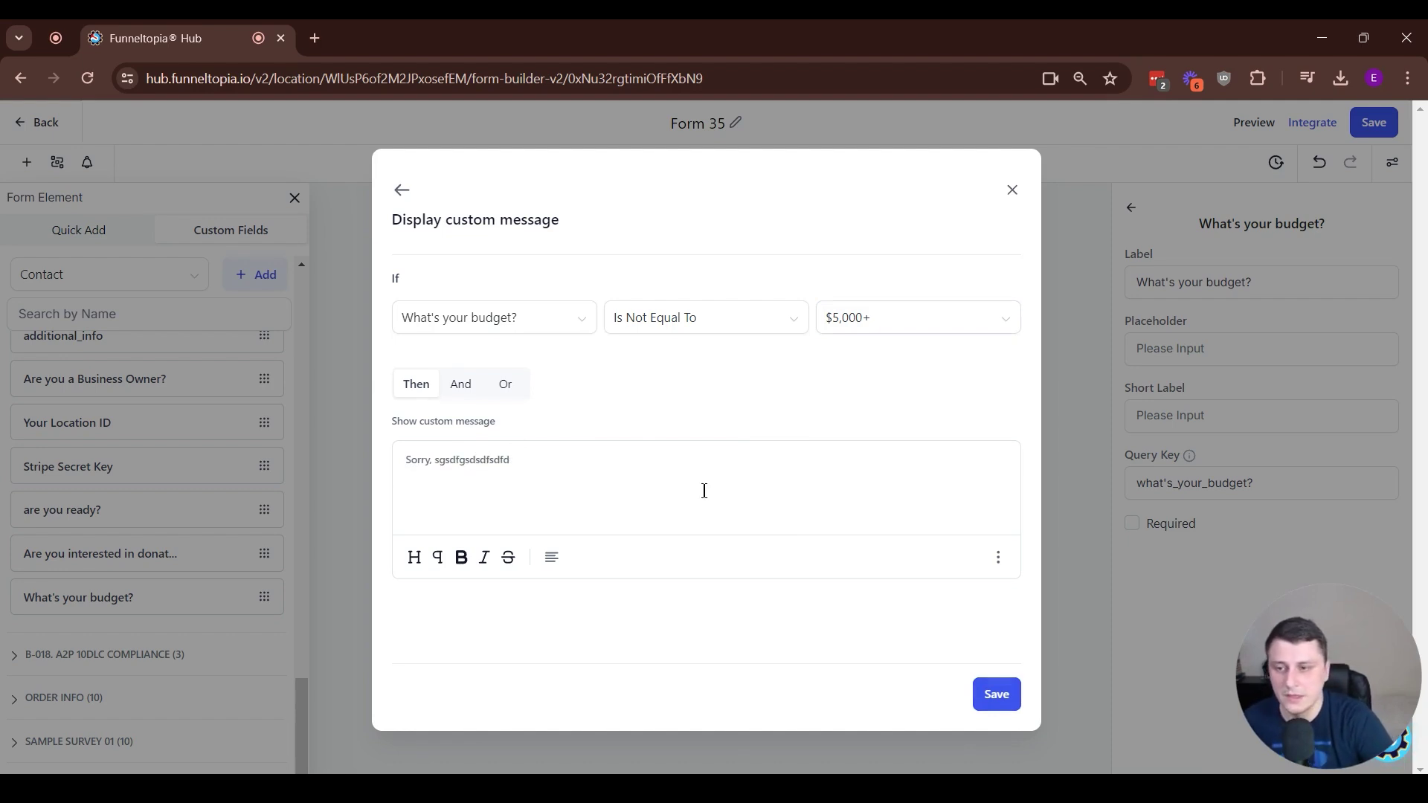
key("BackSpace")
key("BackSpace")
key("BackSpace")
key("BackSpace")
key("BackSpace")
key("BackSpace")
key("BackSpace")
key("BackSpace")
key("BackSpace")
key("BackSpace")
key("BackSpace")
key("BackSpace")
Complete the custom message as "Sorry, unfortunately we are not a good fit!" and save the condition
type("unfor")
type("ortunat")
type("ely we are n")
type("ot a good fit!")
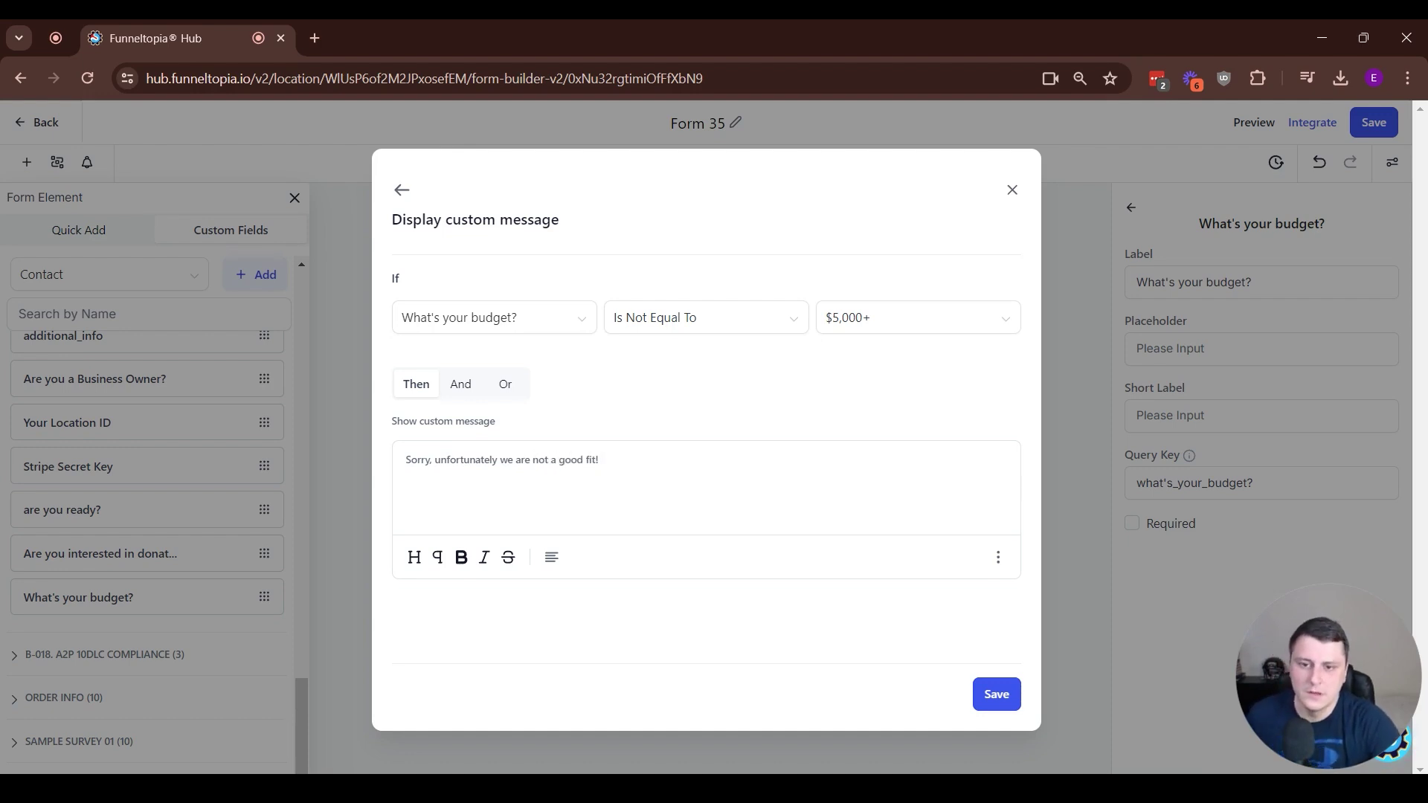
left_click(996, 694)
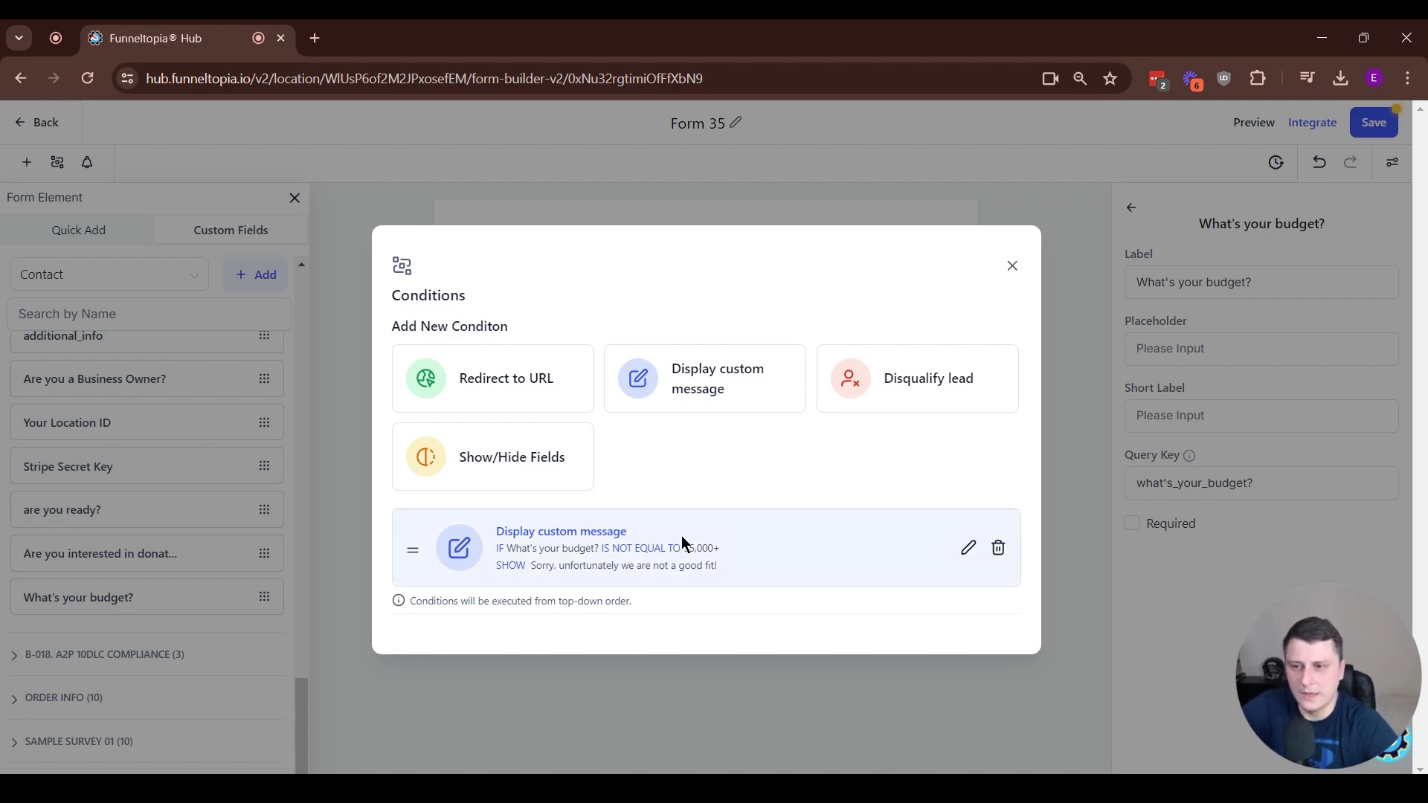
Review the settings of the saved custom message condition and return to the list of conditions
left_click(968, 551)
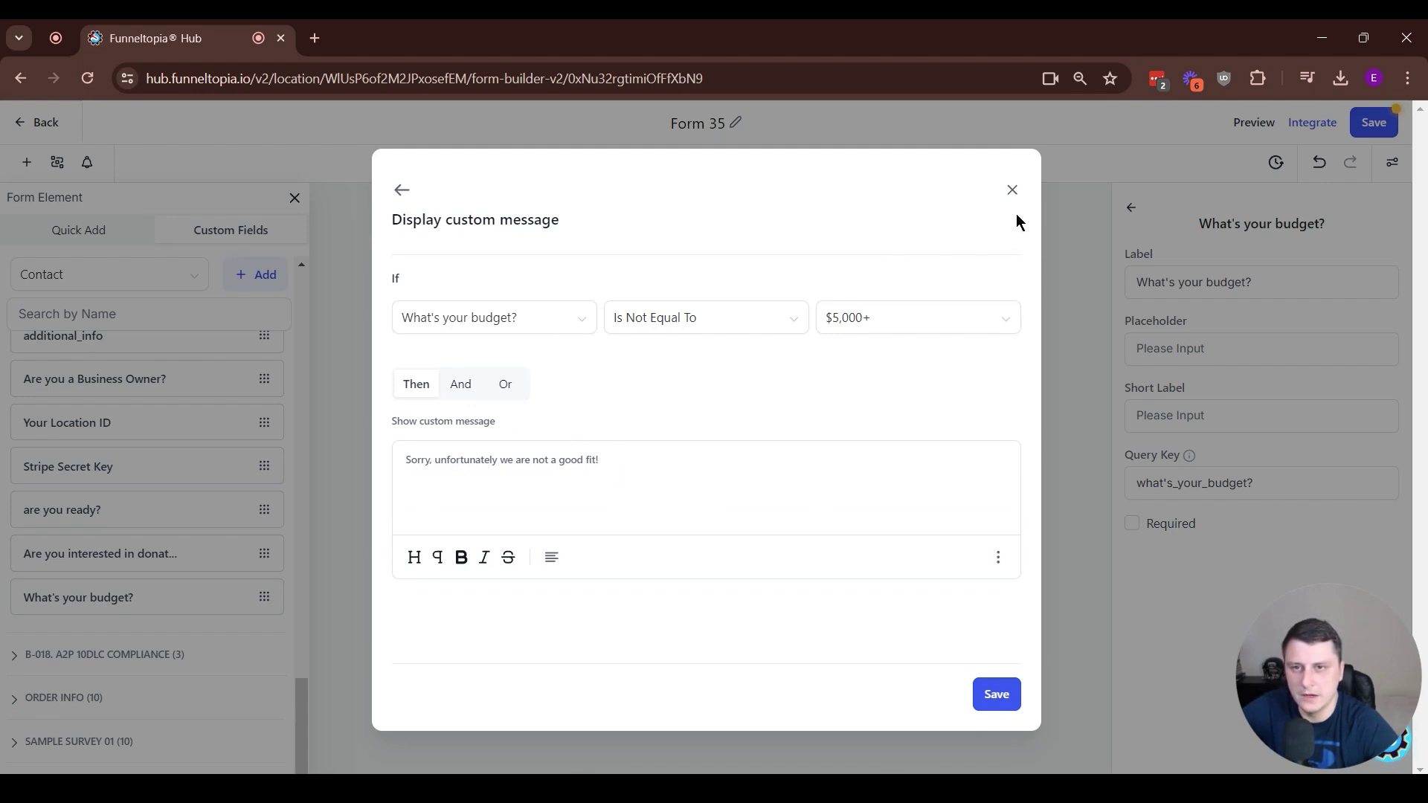
left_click(1012, 190)
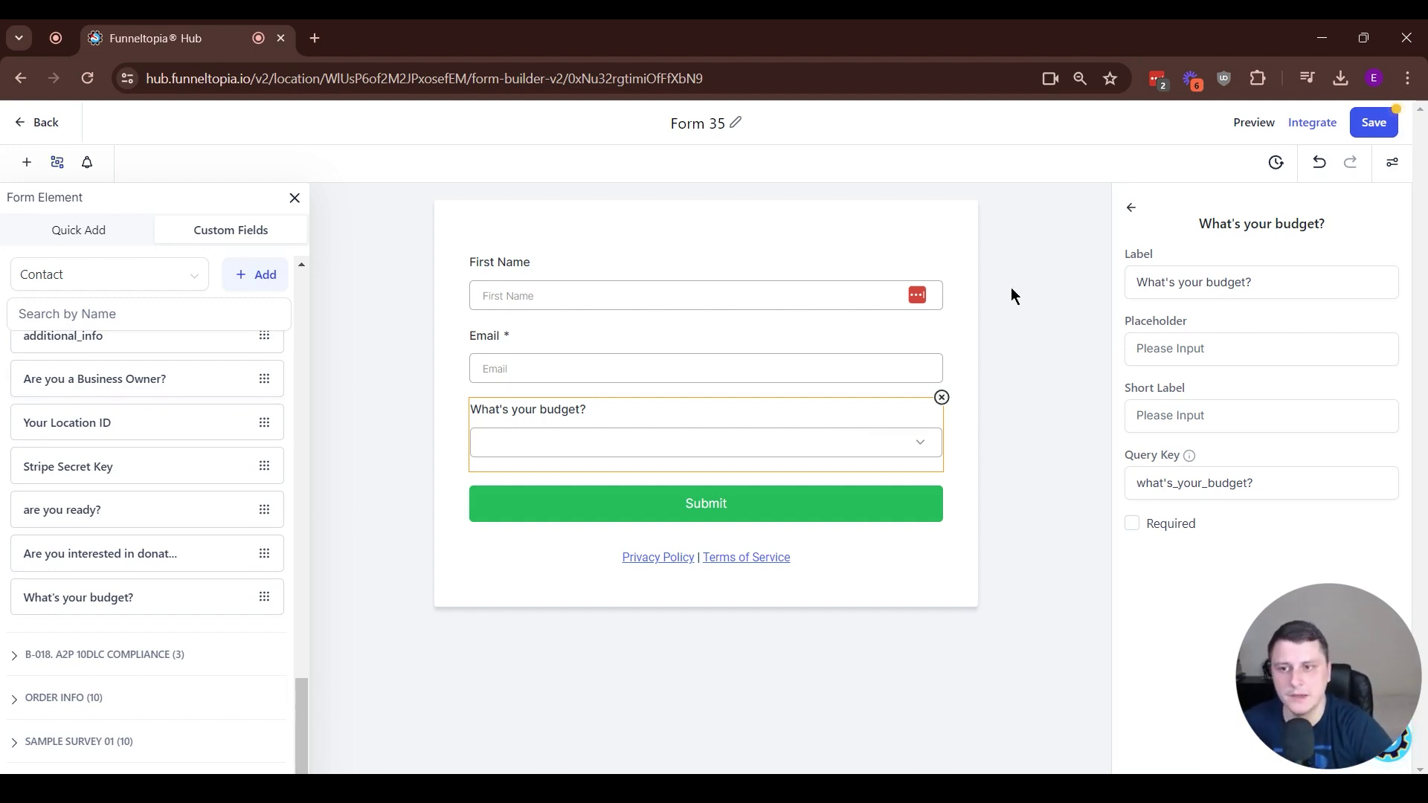
left_click(58, 163)
left_click(403, 190)
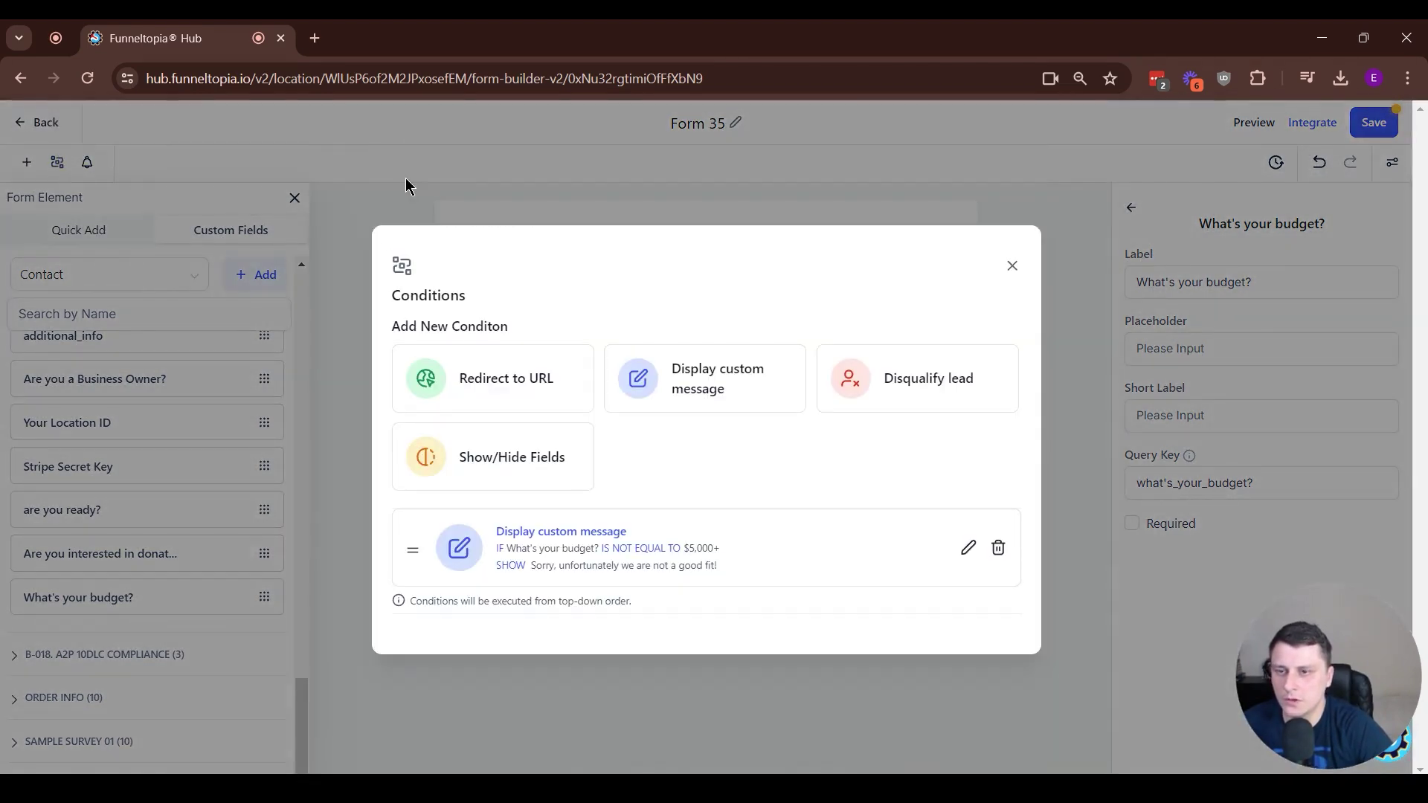
Try setting up a Disqualify lead condition for when "What's your budget?" Is Equal To $0-1,000
left_click(942, 409)
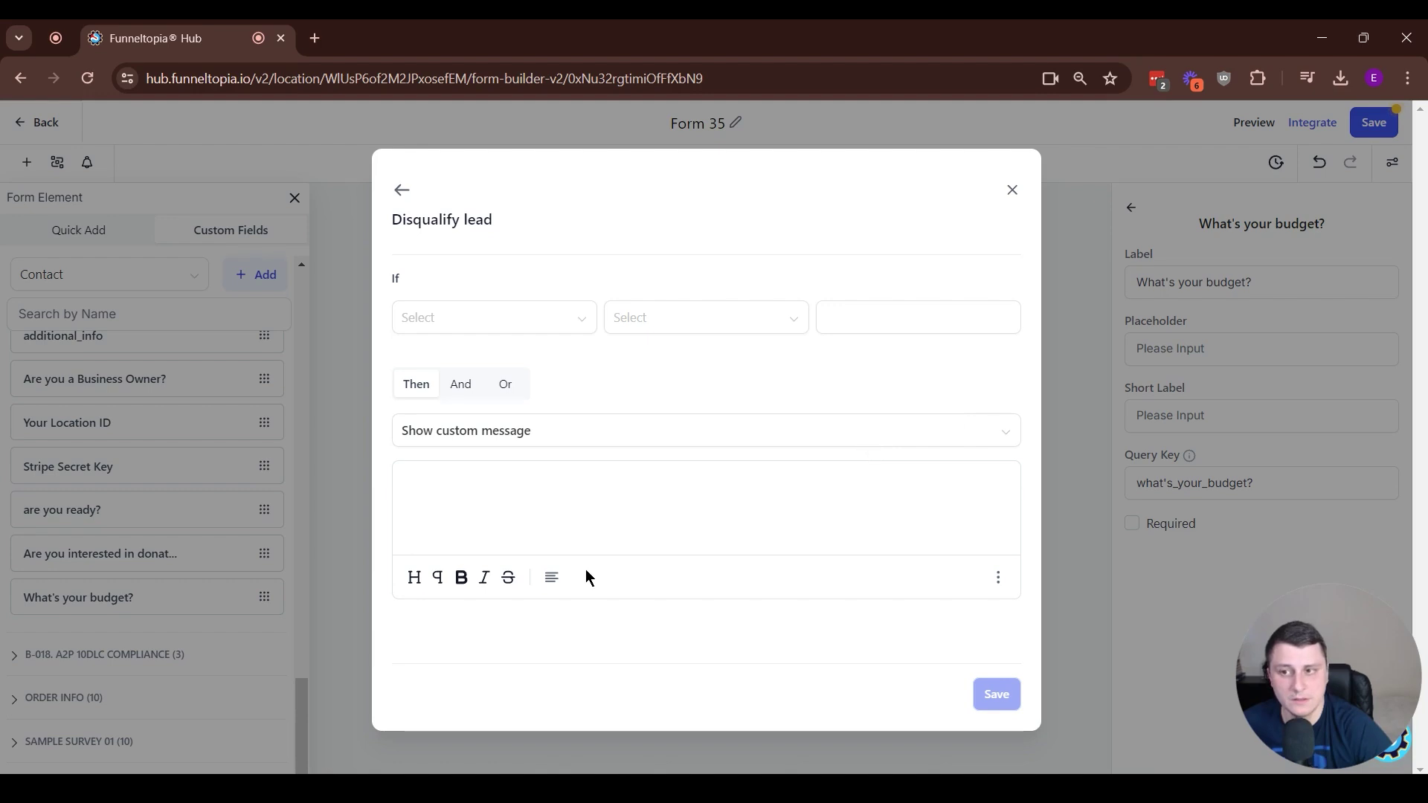
left_click(403, 190)
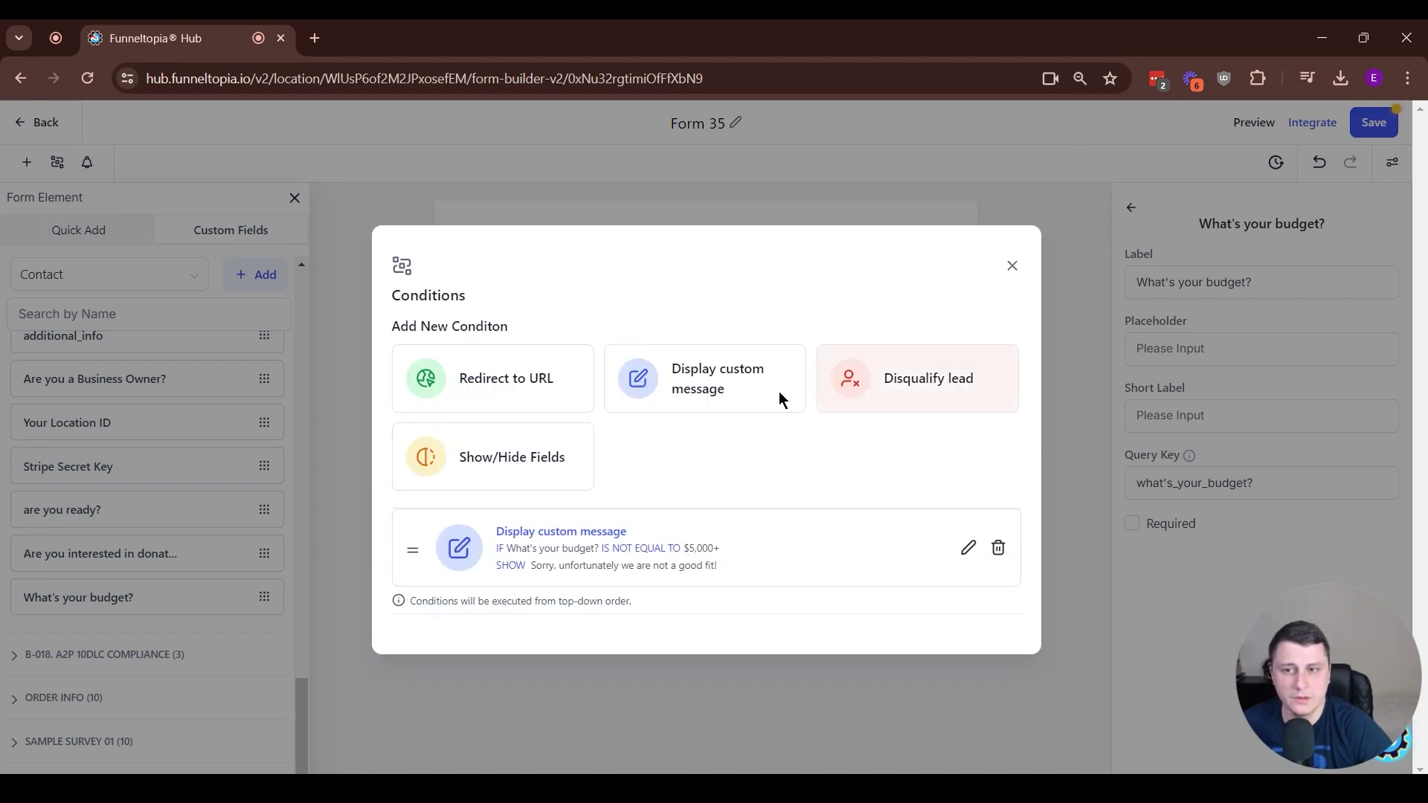
left_click(880, 394)
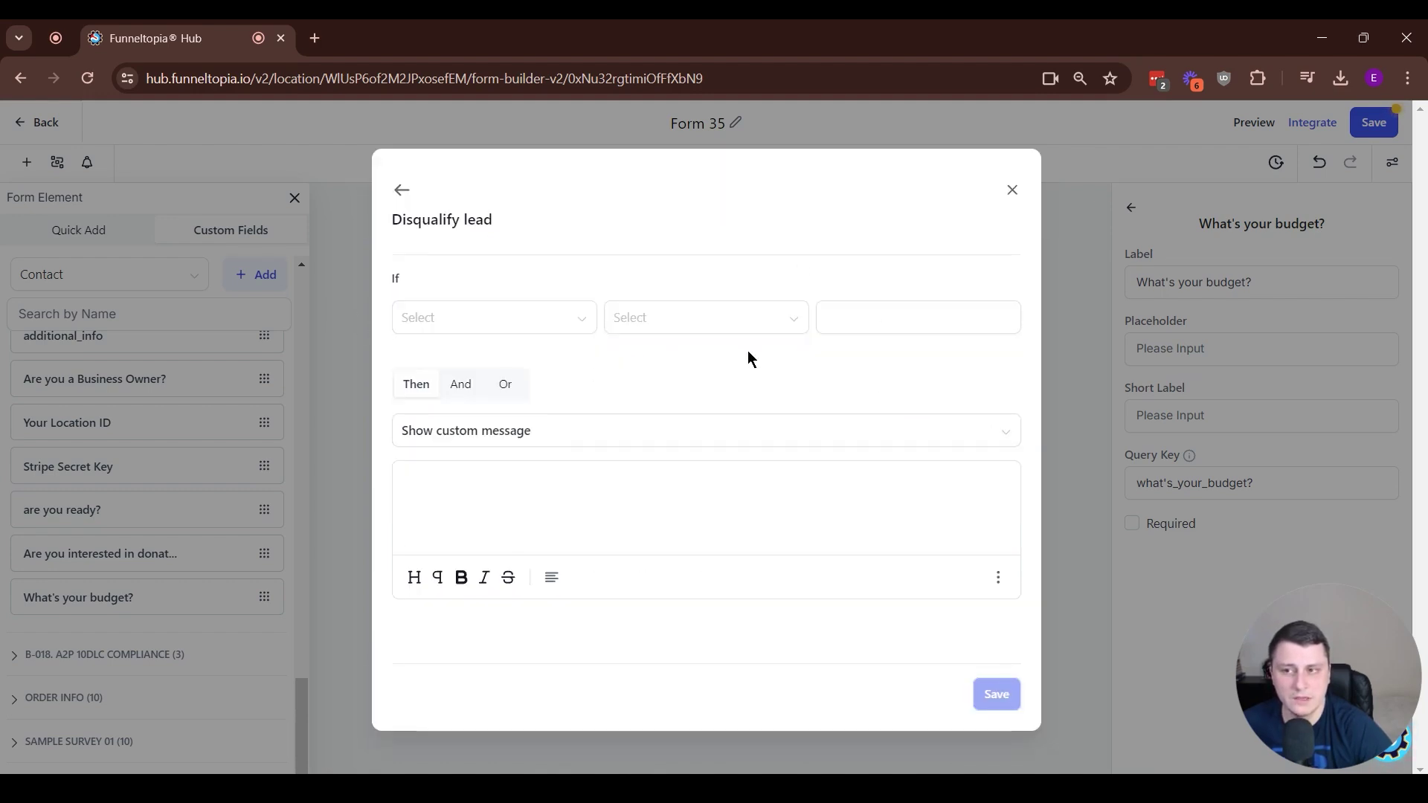
left_click(721, 506)
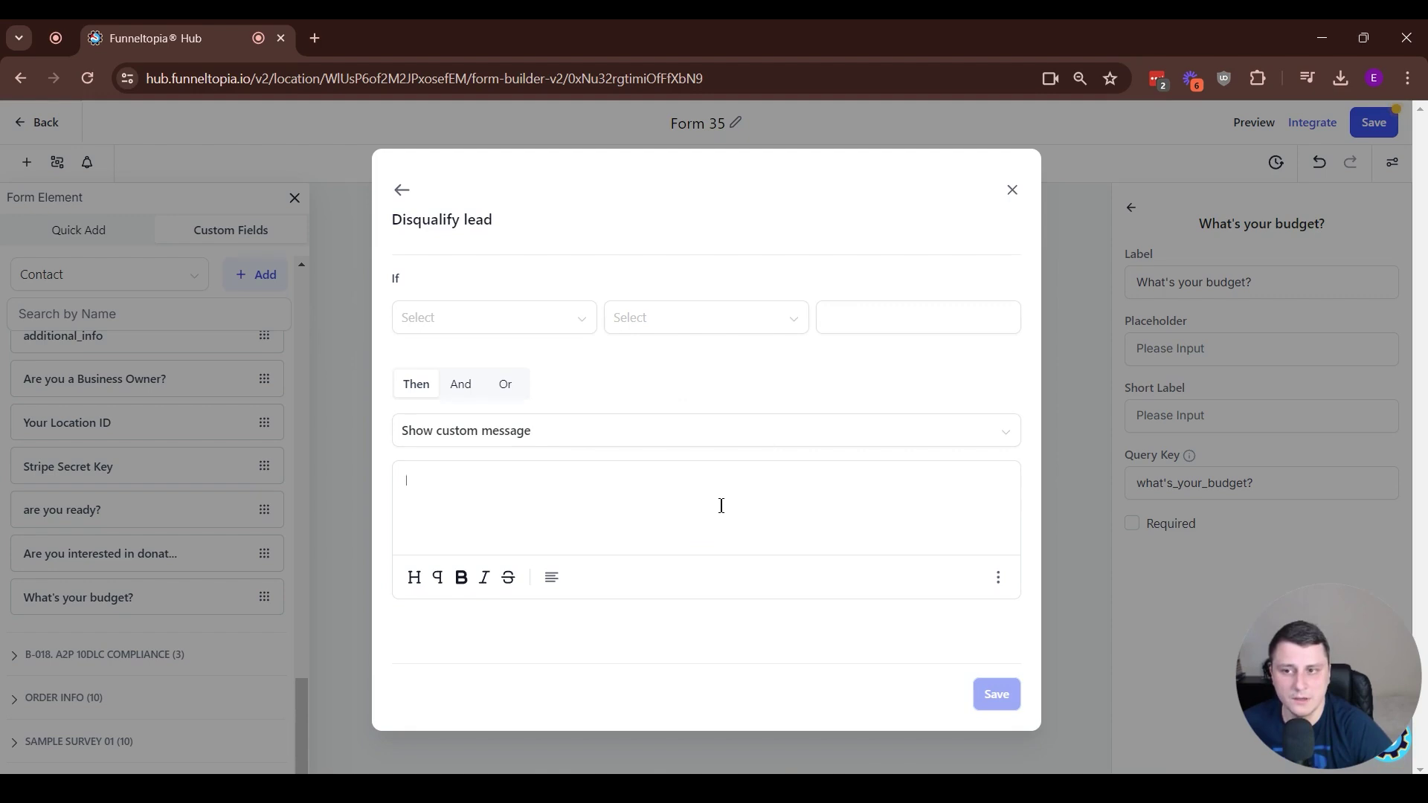
left_click(446, 319)
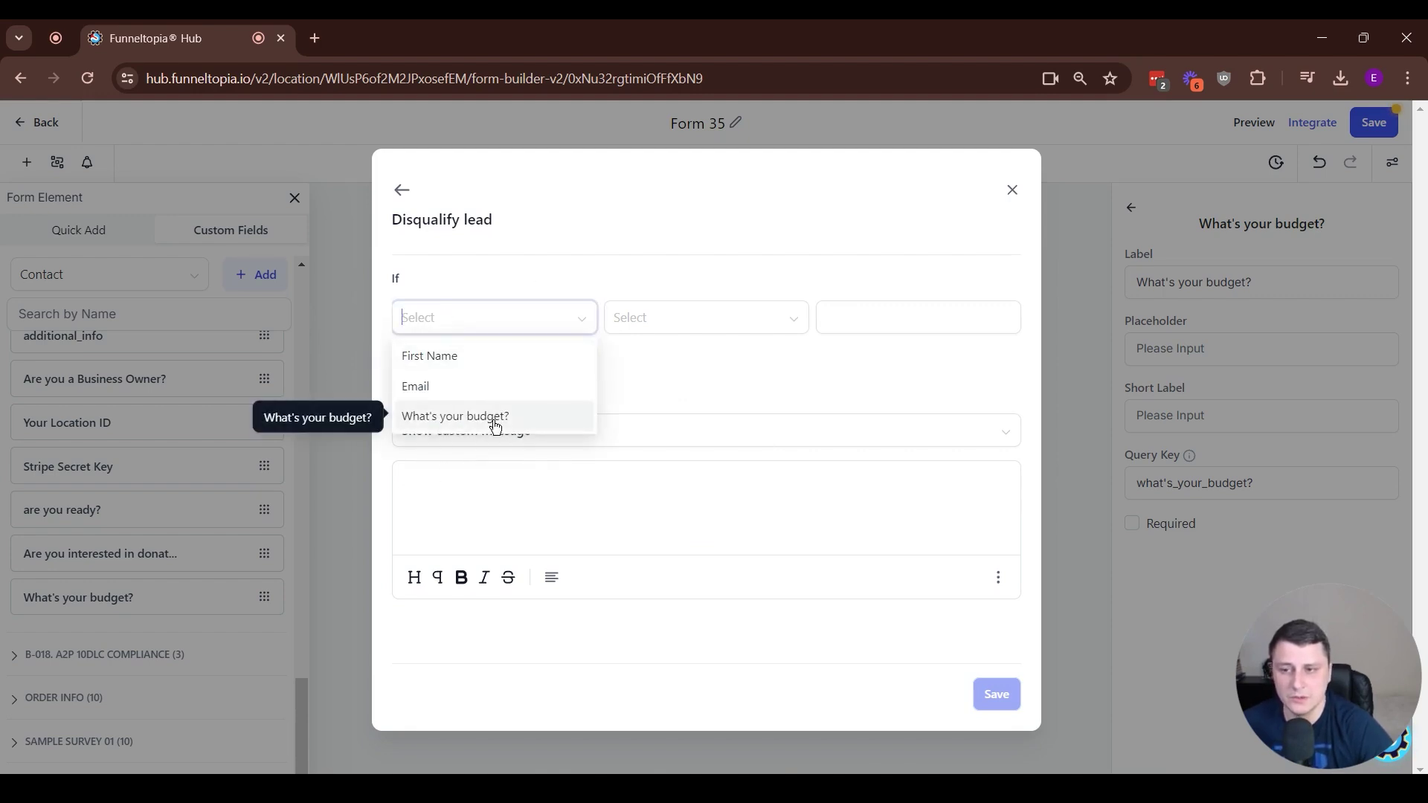
left_click(449, 416)
left_click(688, 318)
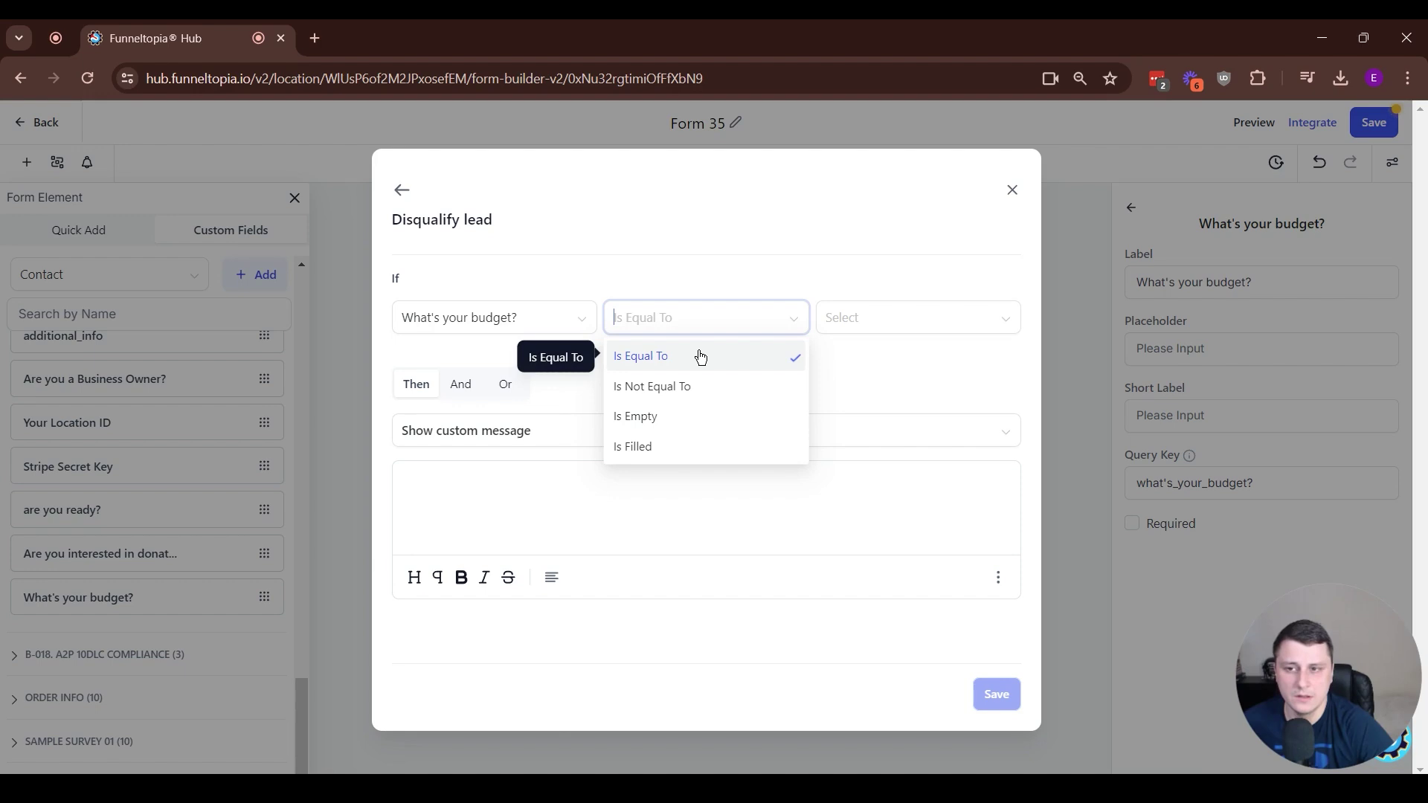
left_click(903, 318)
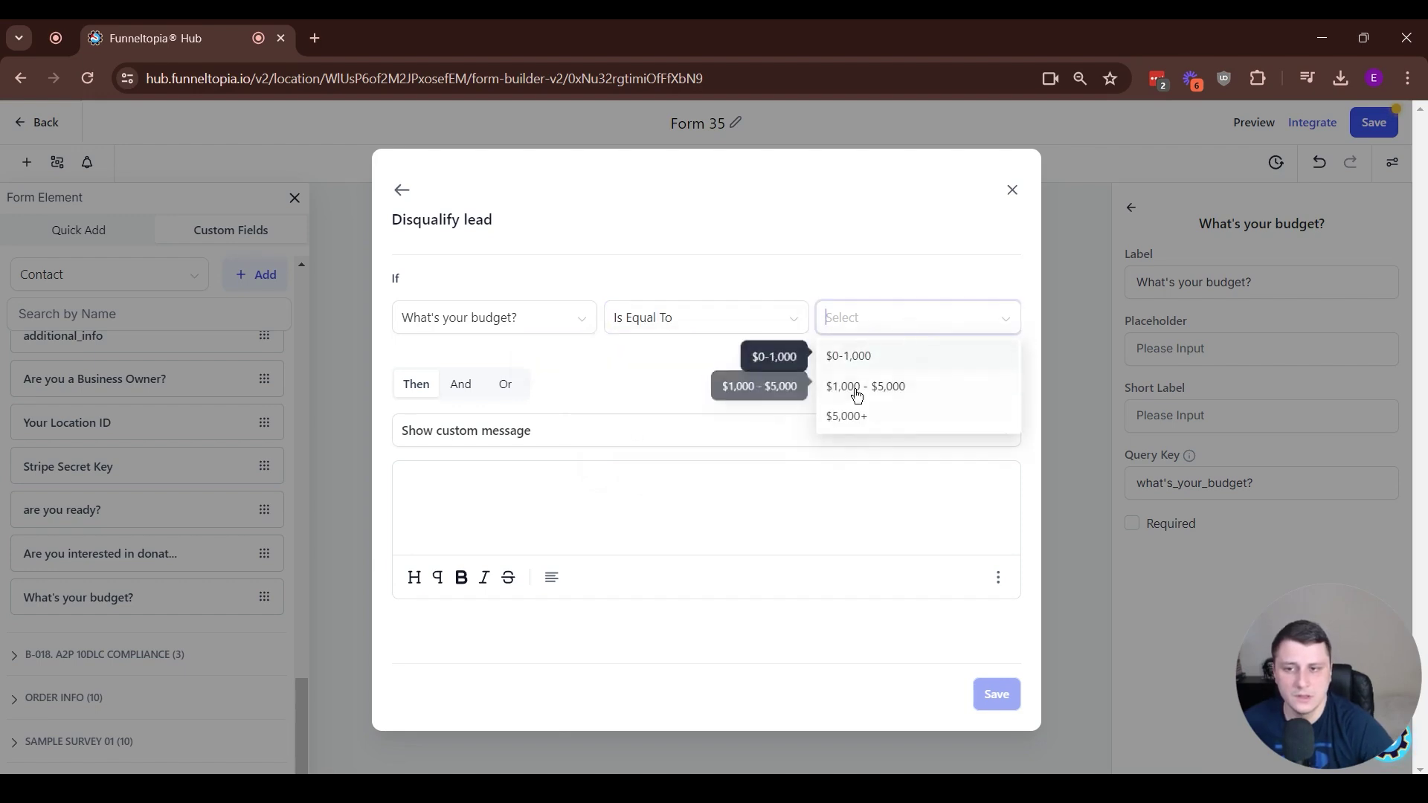
left_click(907, 358)
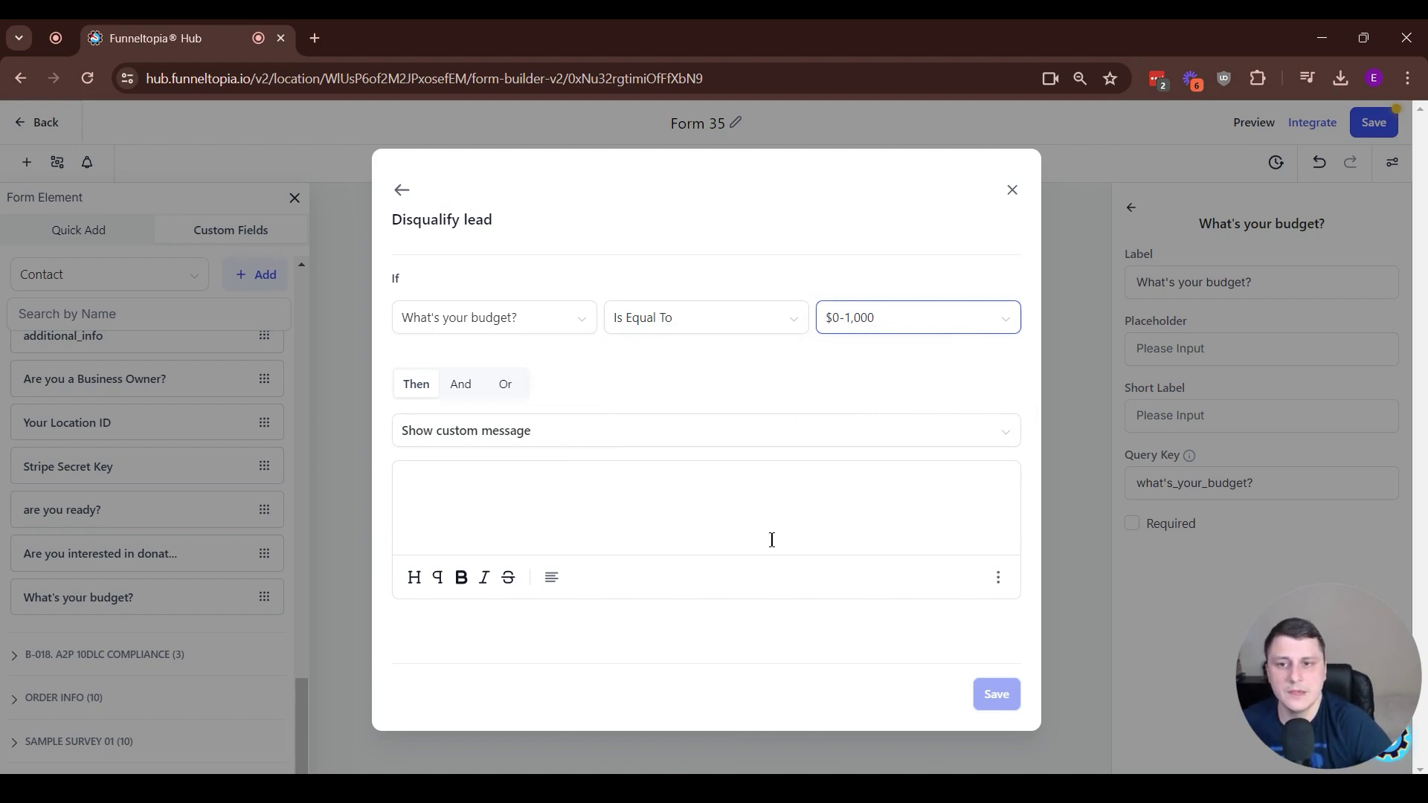
Try Open URL as the disqualification action, switch back to Show custom message, and discard the unsaved condition
left_click(517, 442)
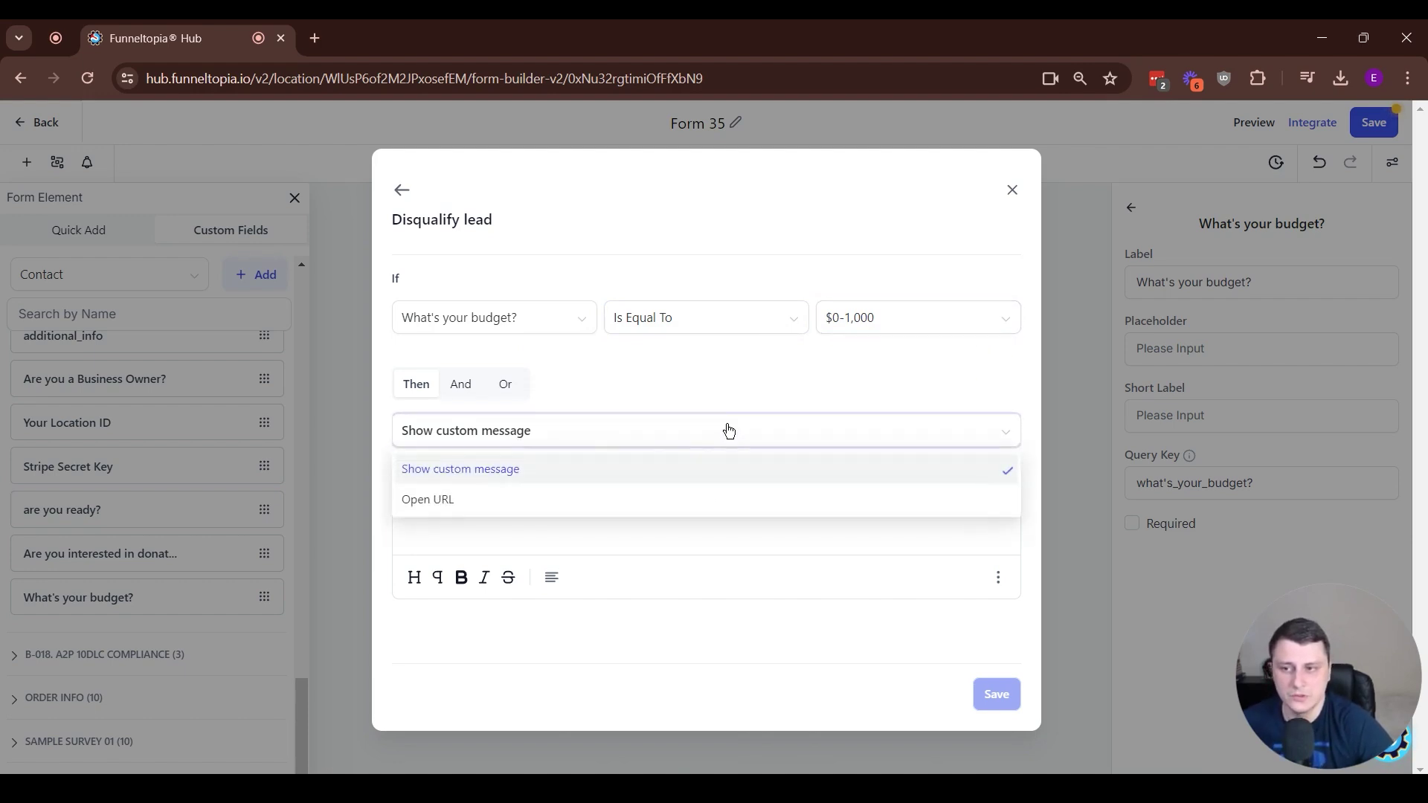
left_click(480, 499)
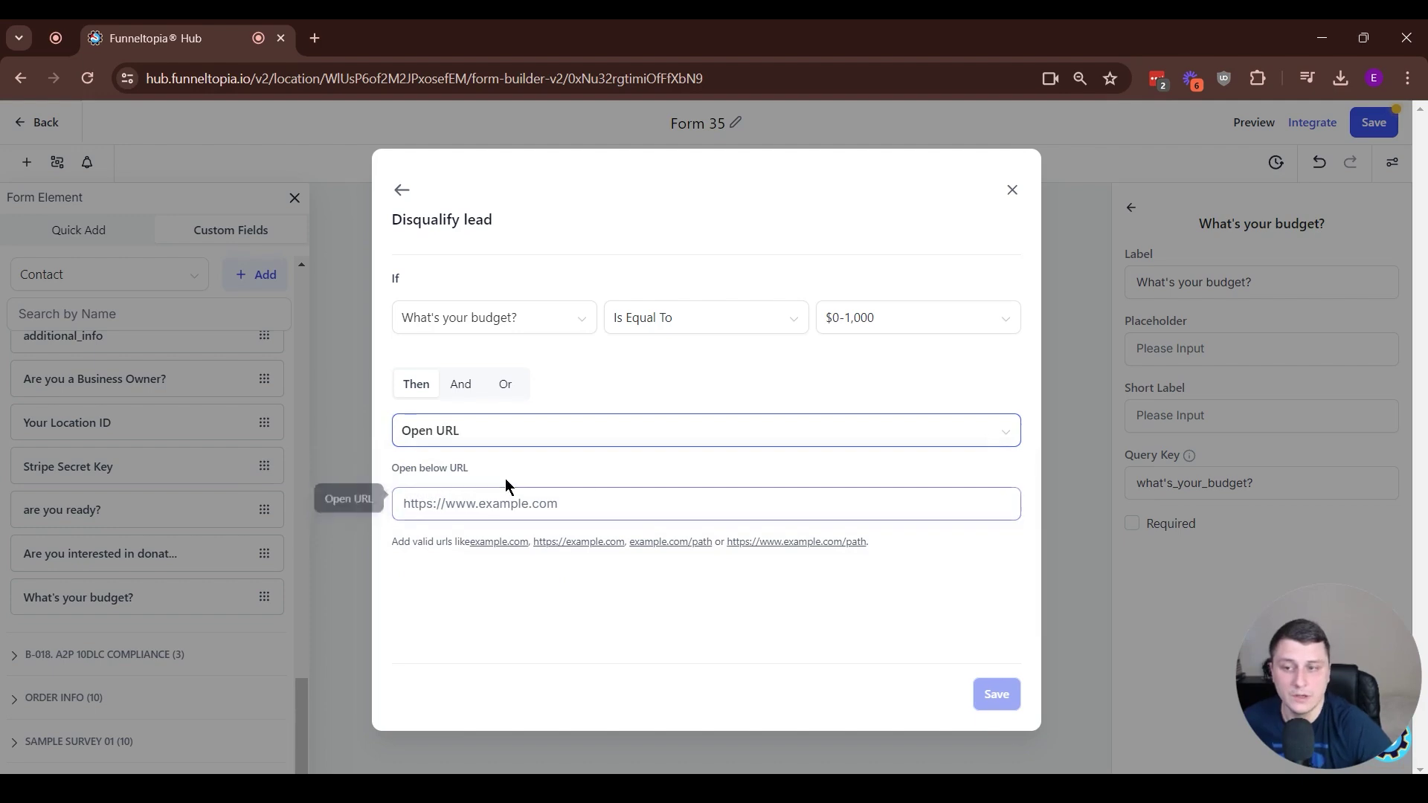
left_click(703, 506)
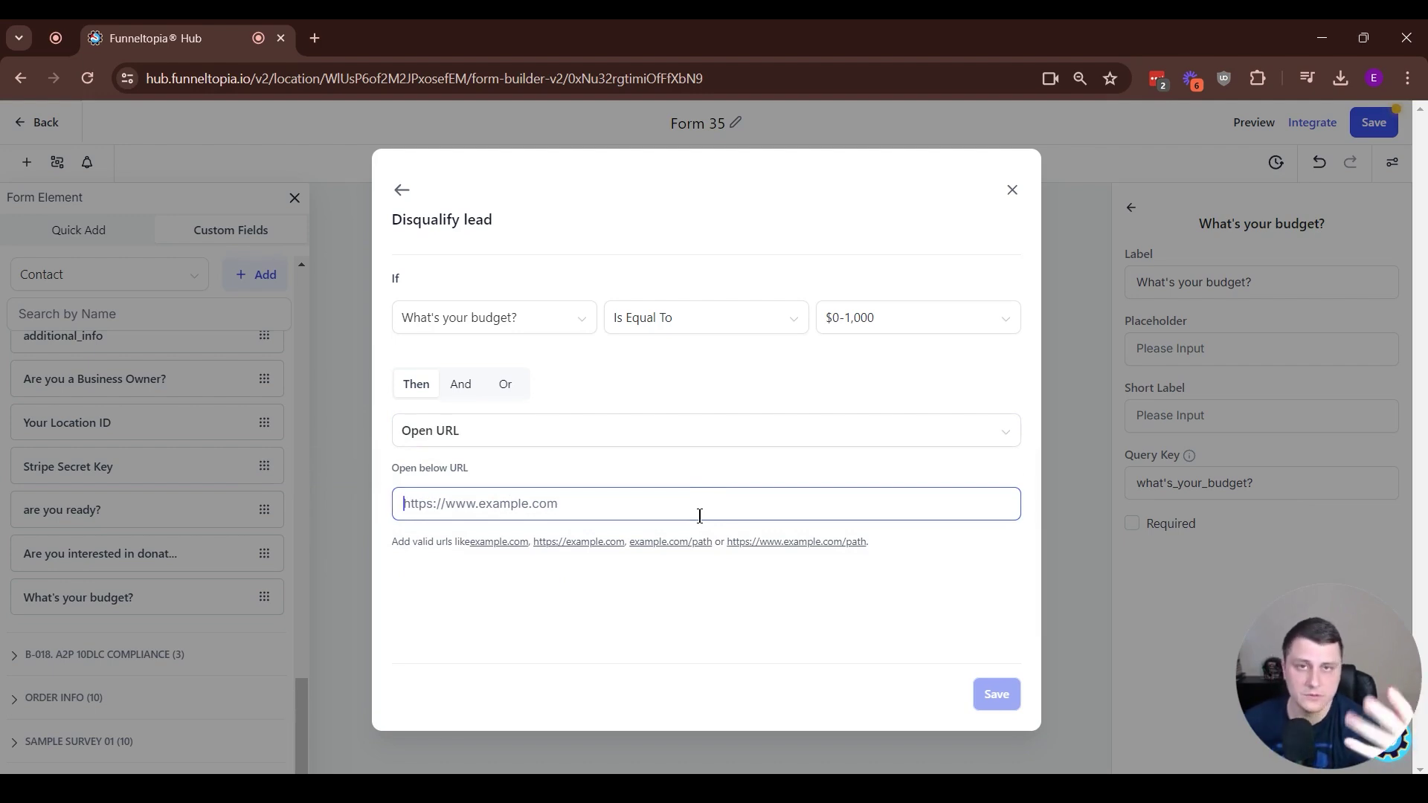
left_click(496, 440)
left_click(476, 469)
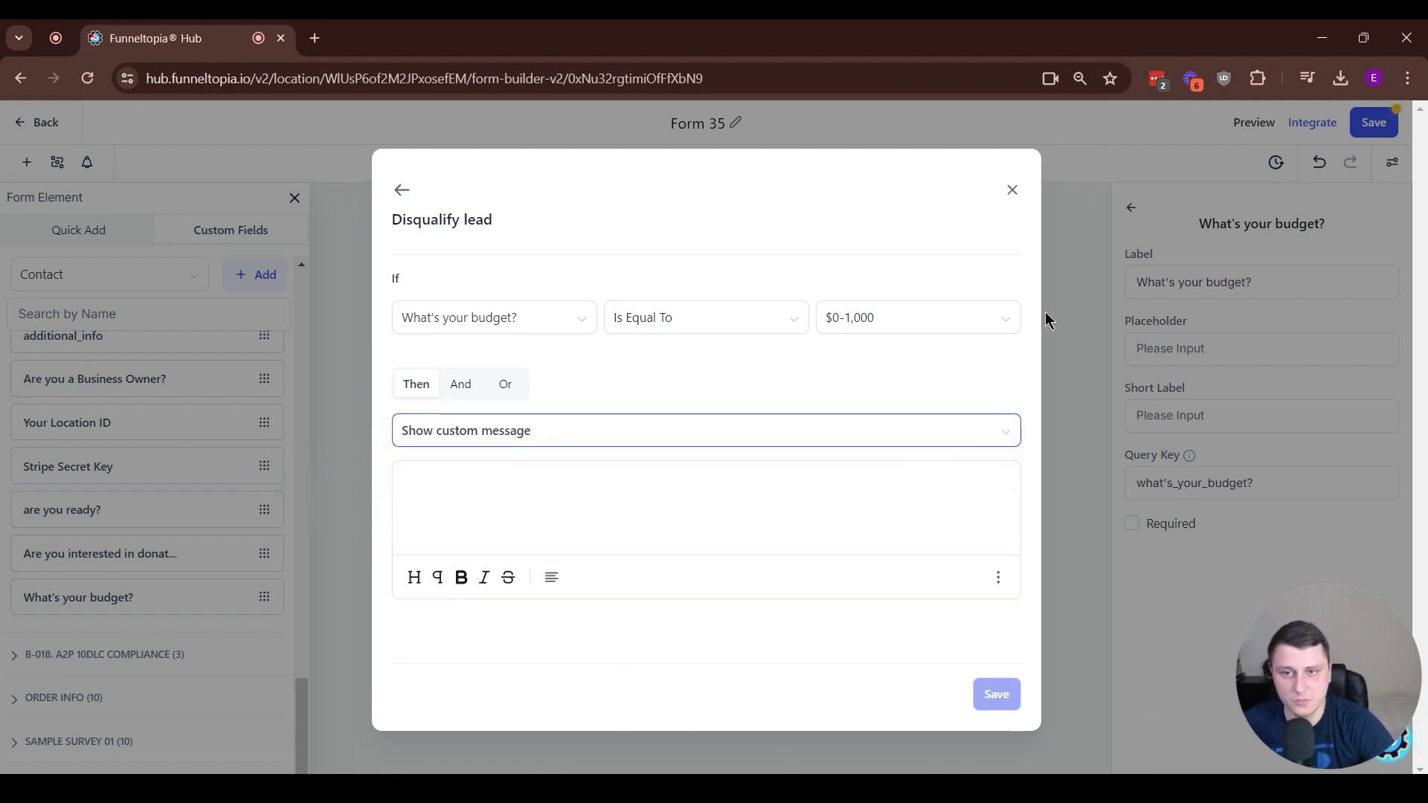
left_click(1013, 191)
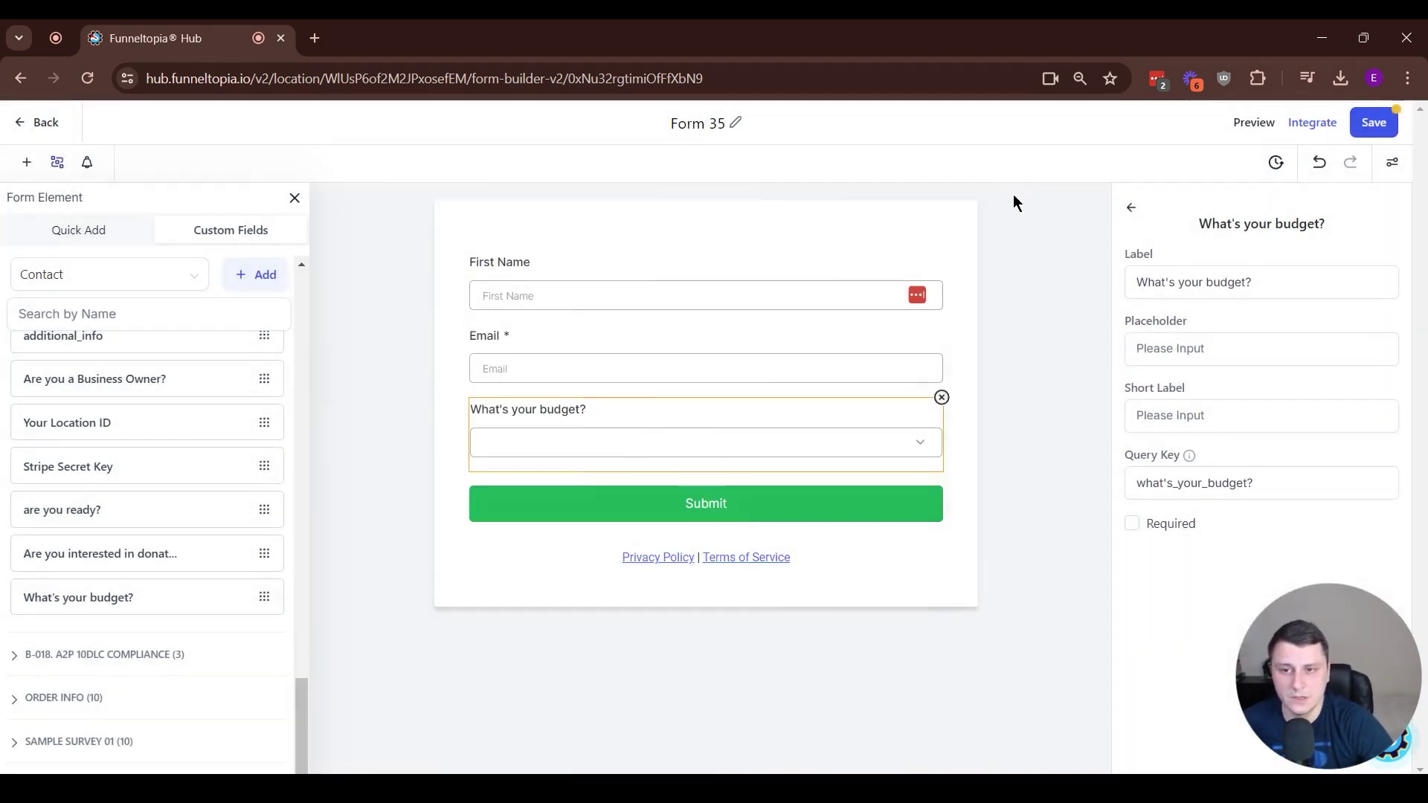
Look at which form fields a Show/Hide Fields condition can be based on, and leave the conditions without saving
left_click(57, 162)
left_click(403, 190)
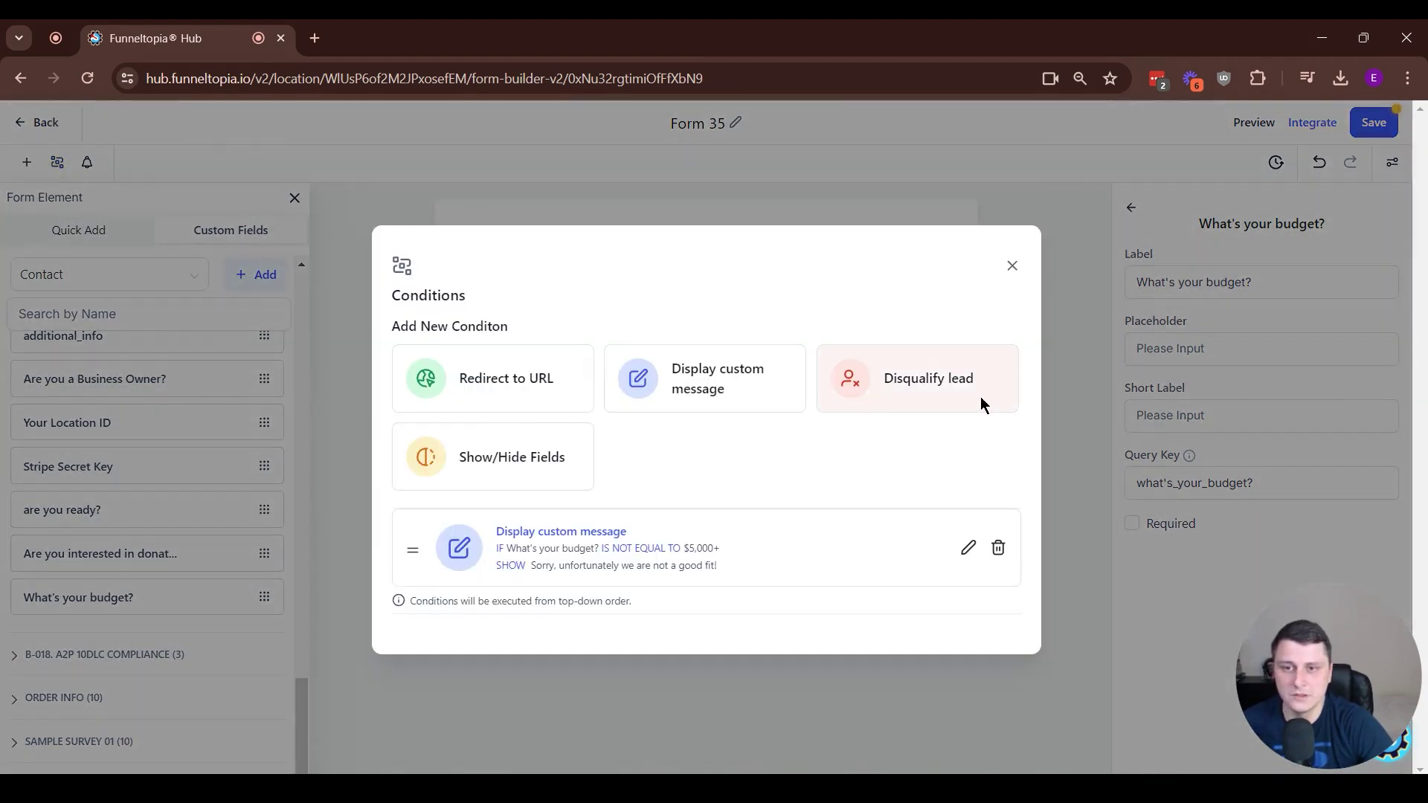
left_click(489, 477)
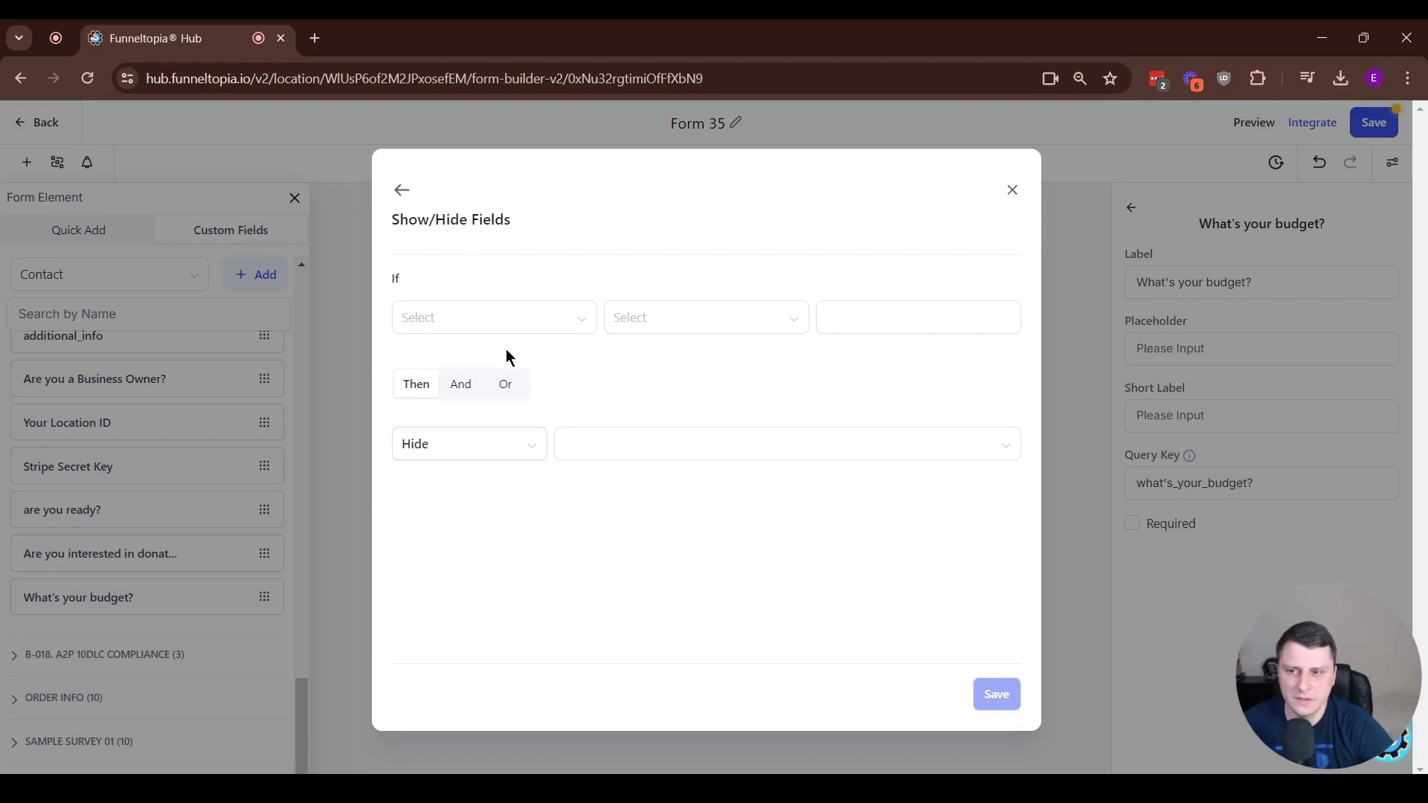
left_click(464, 327)
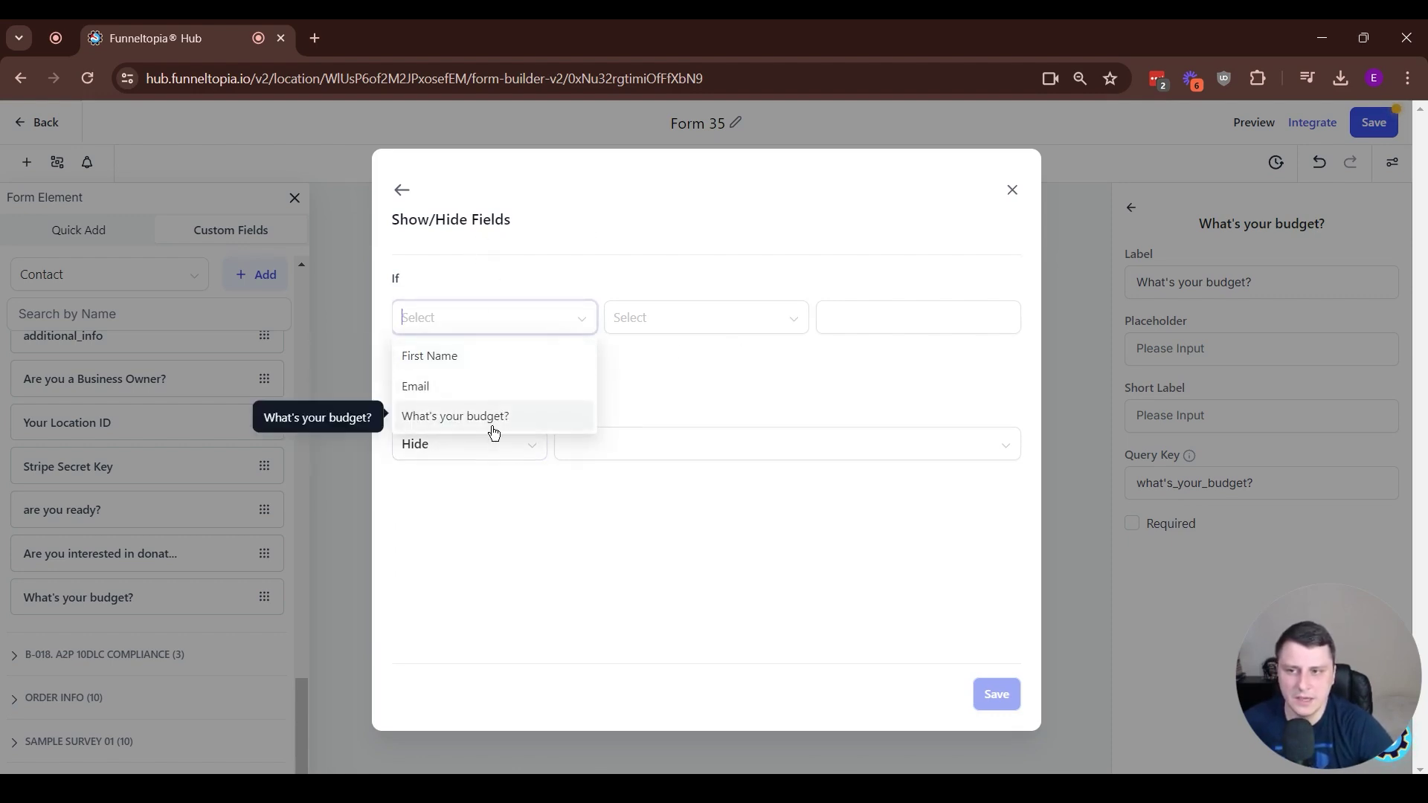
left_click(1012, 190)
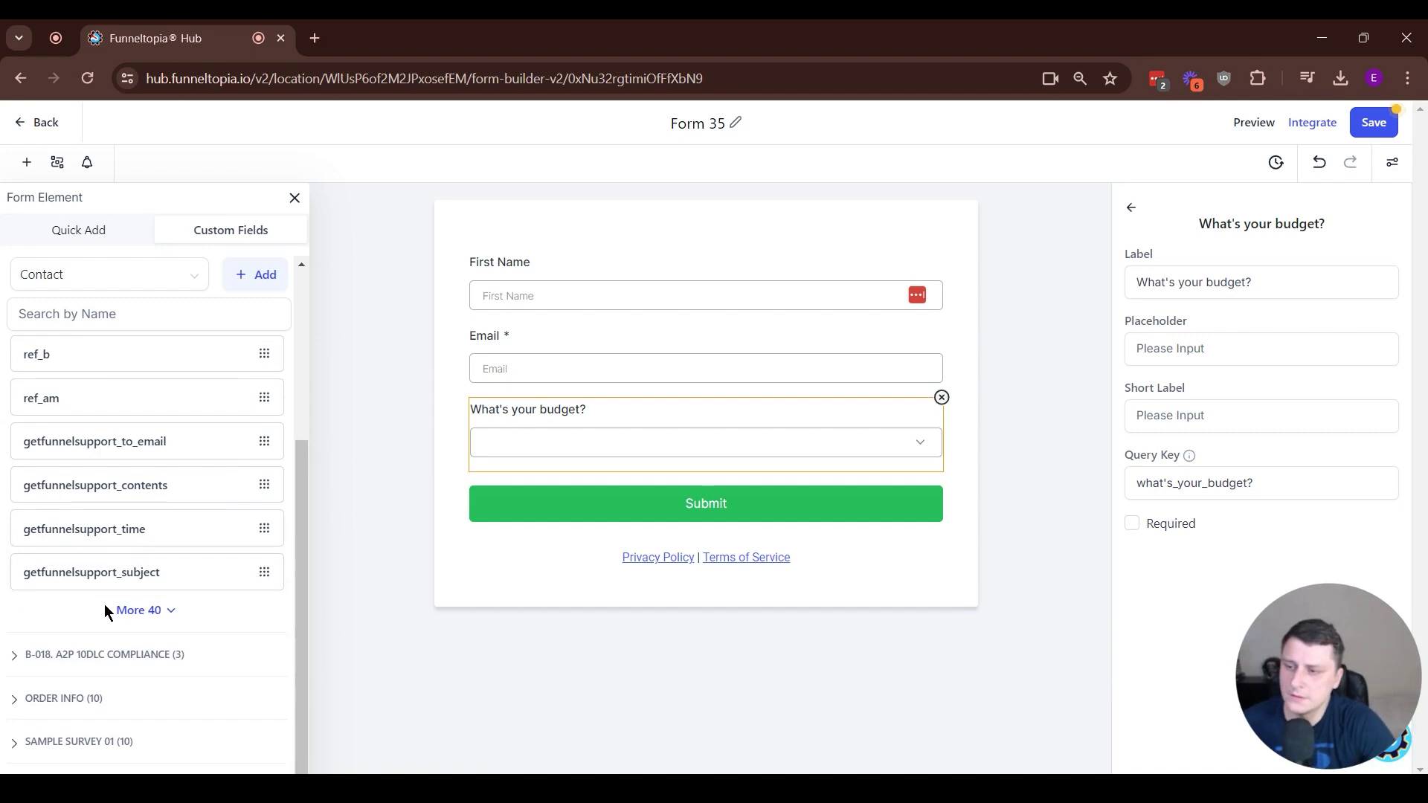
Add the existing "Are you interested in donating?" custom field to the form and place it below "What's your budget?"
left_click(130, 612)
left_click(124, 606)
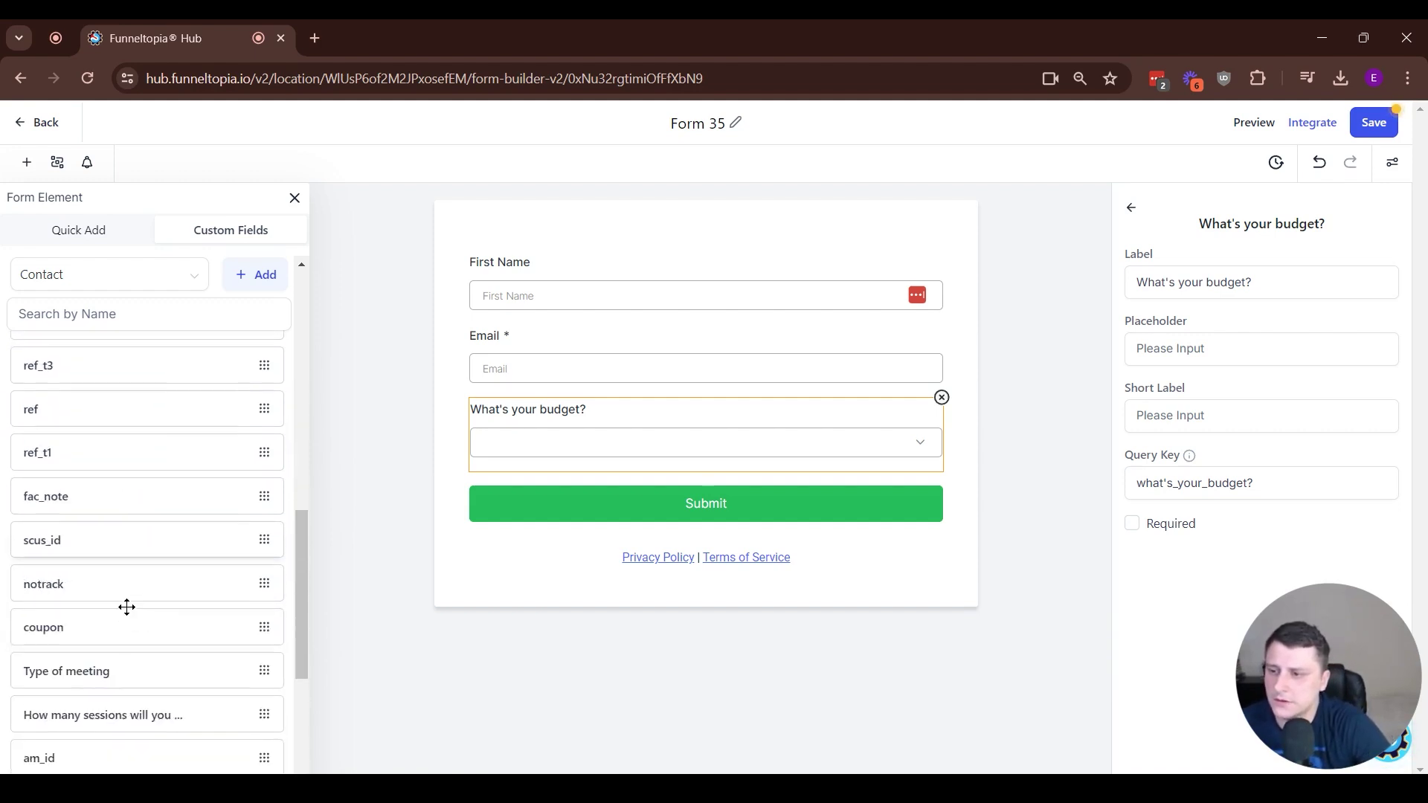
left_click(123, 610)
left_click(123, 610)
scroll(140, 580, "down", 5)
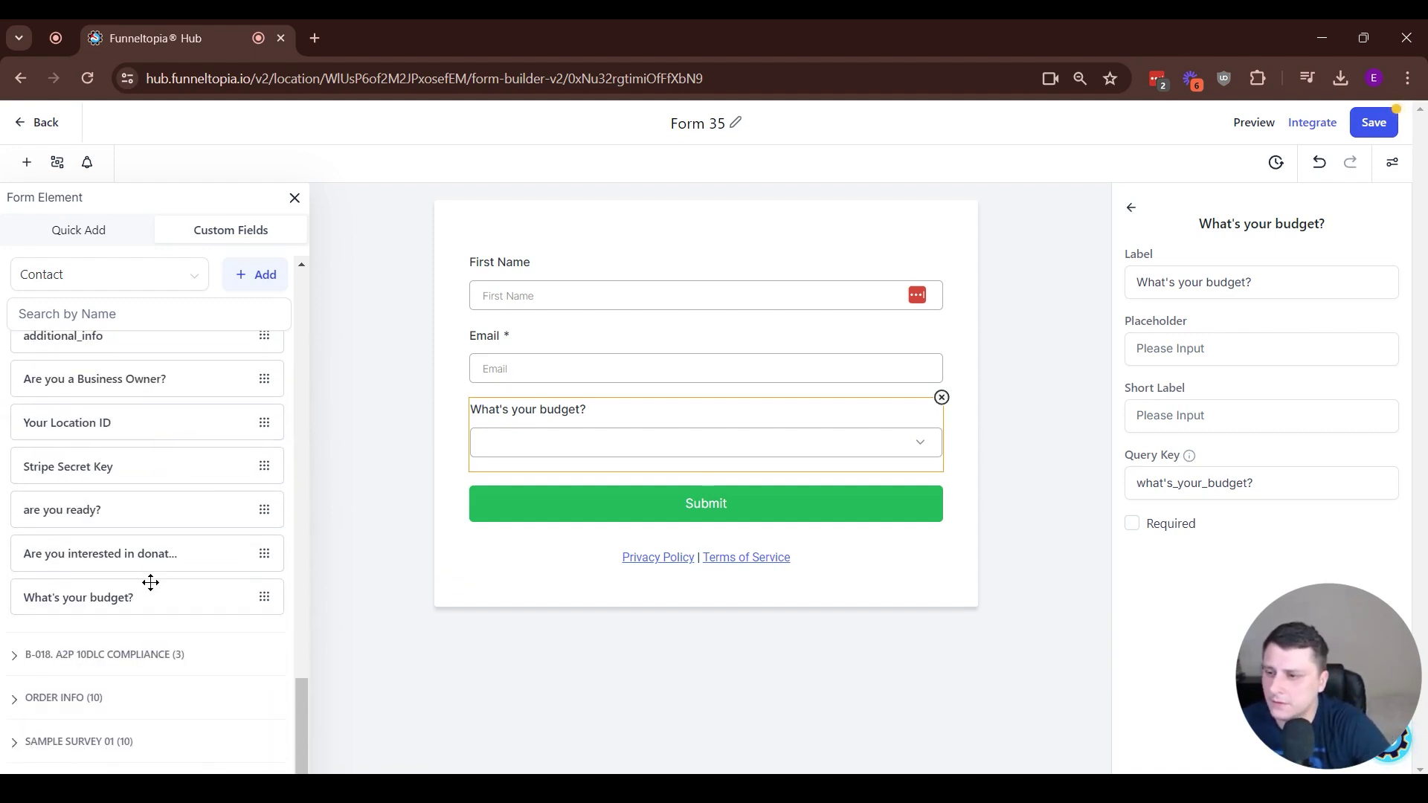
left_click_drag(142, 554, 612, 415)
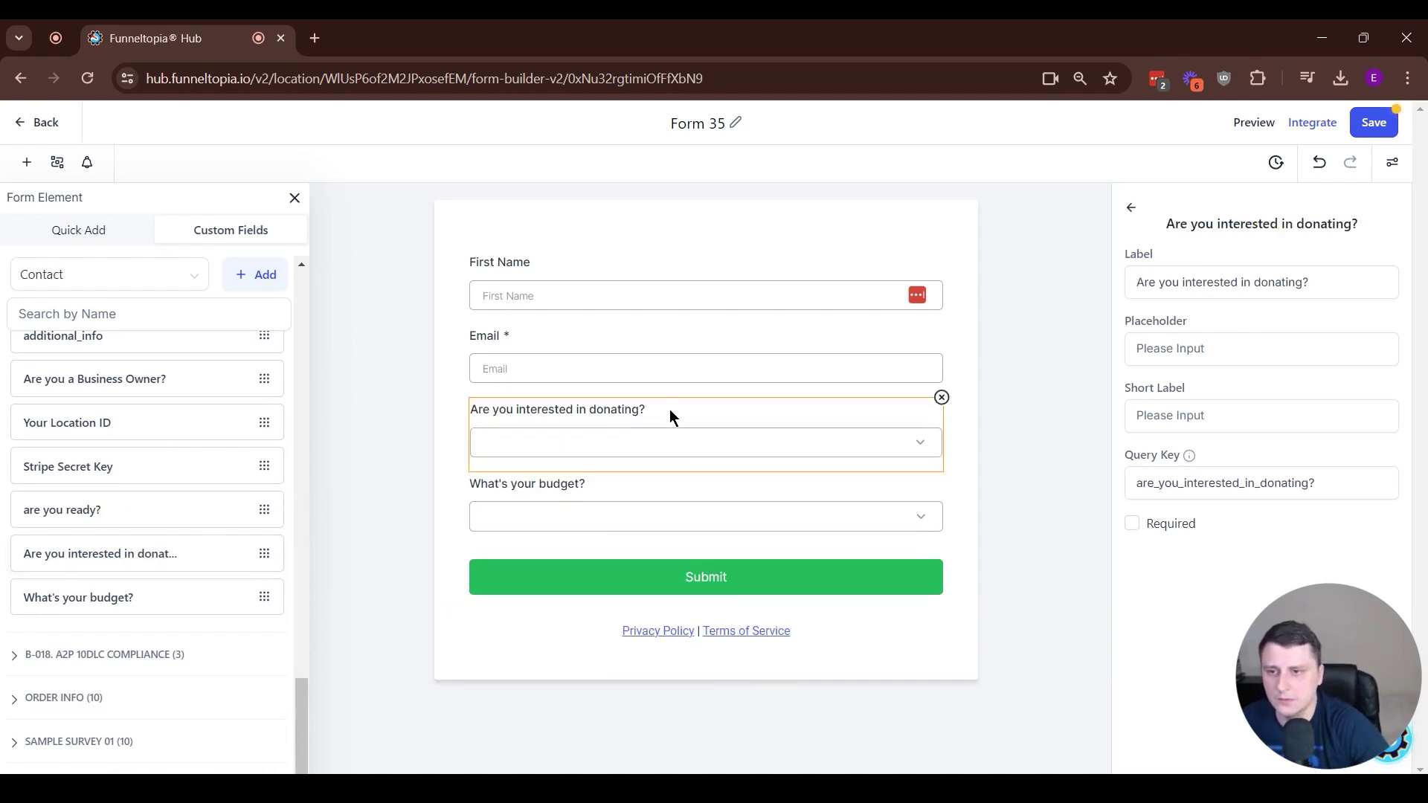
left_click_drag(688, 414, 655, 504)
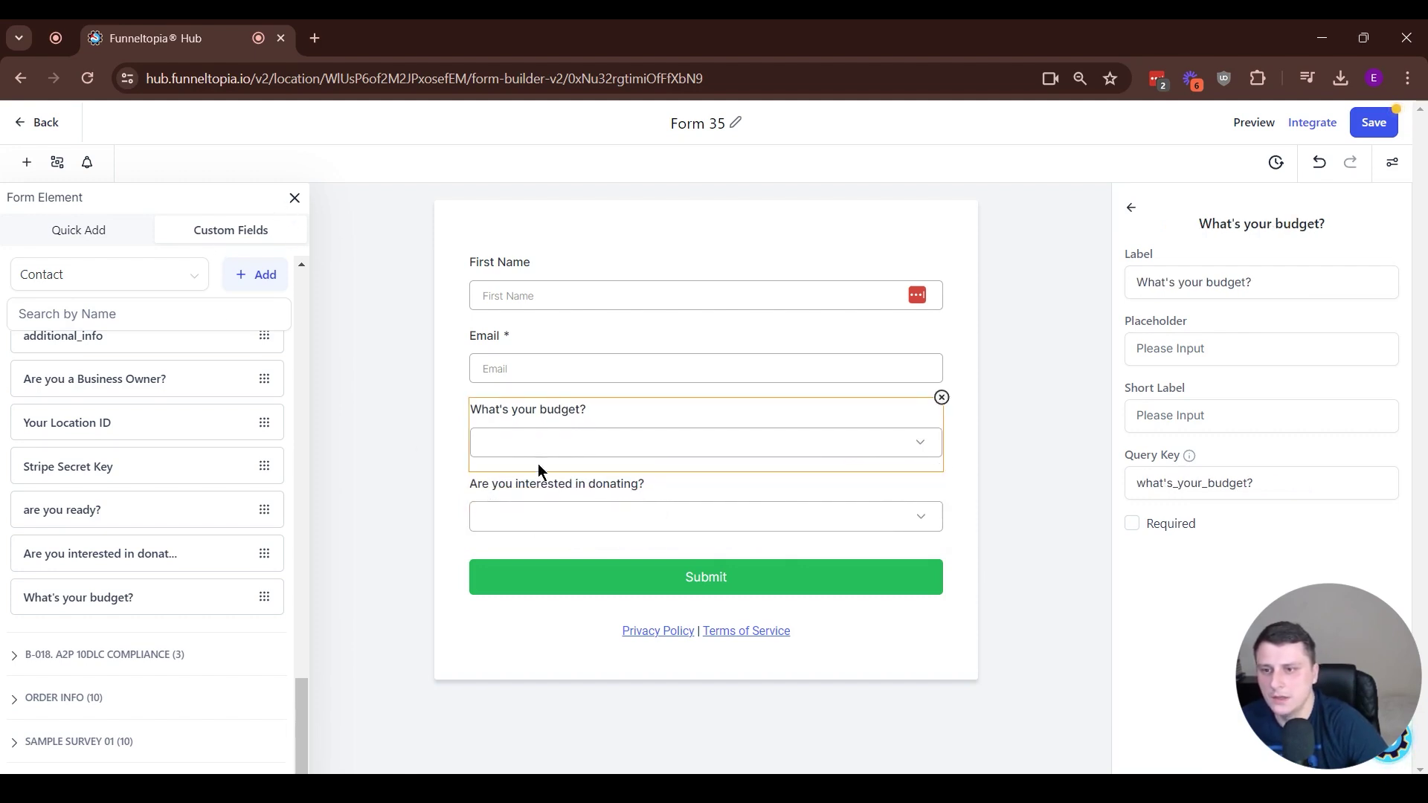
left_click(627, 500)
Add a Collect Payment element to the form below the "Are you interested in donating?" field
left_click(59, 162)
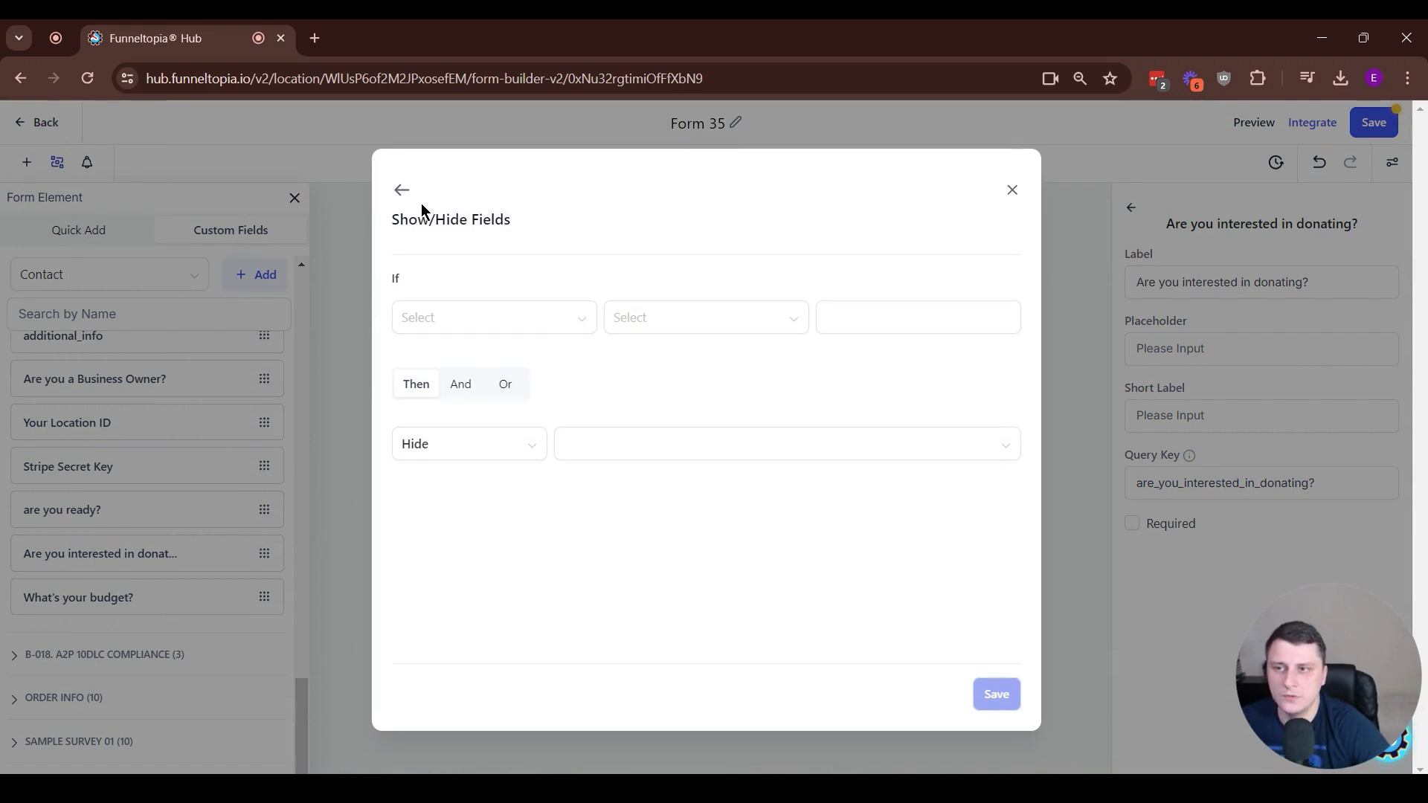
left_click(1012, 191)
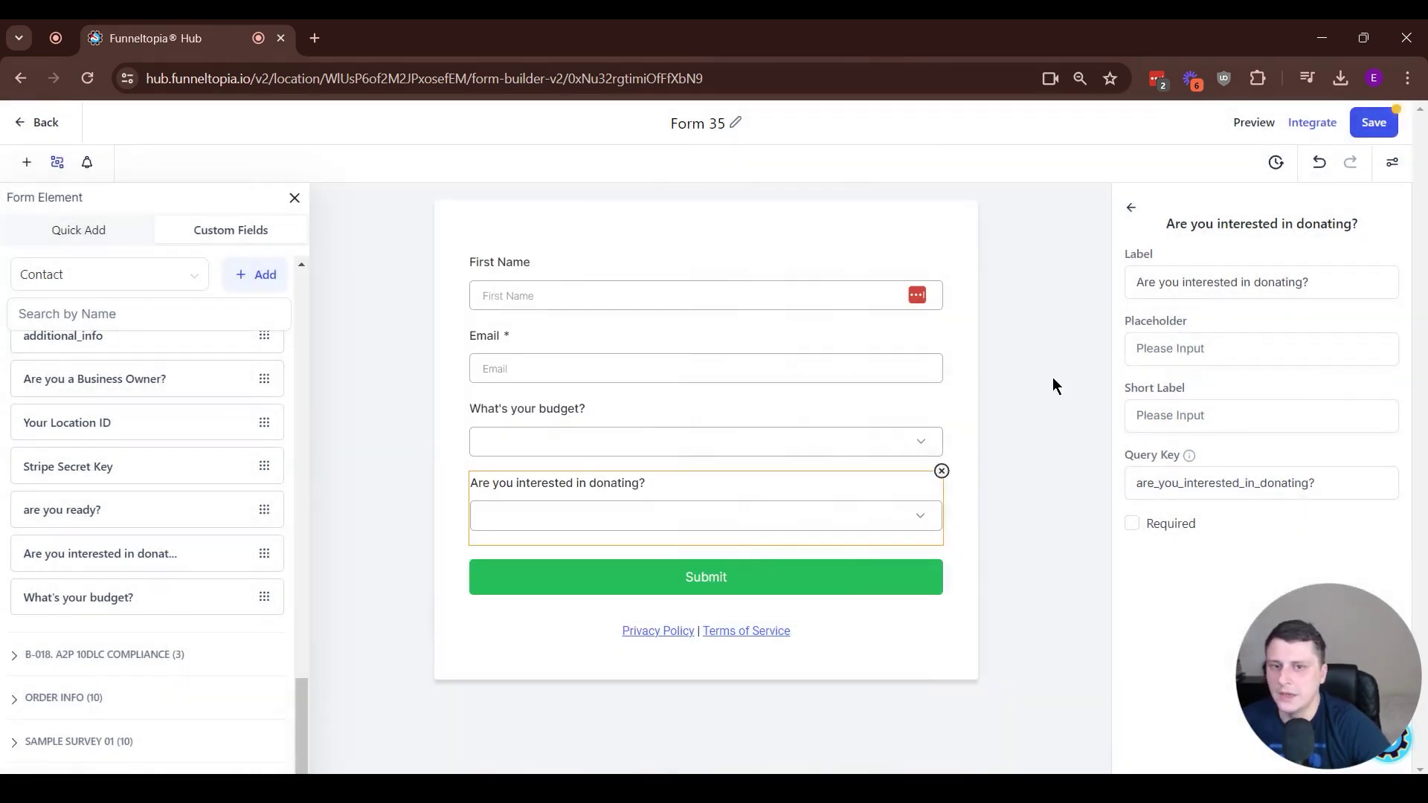
left_click(27, 162)
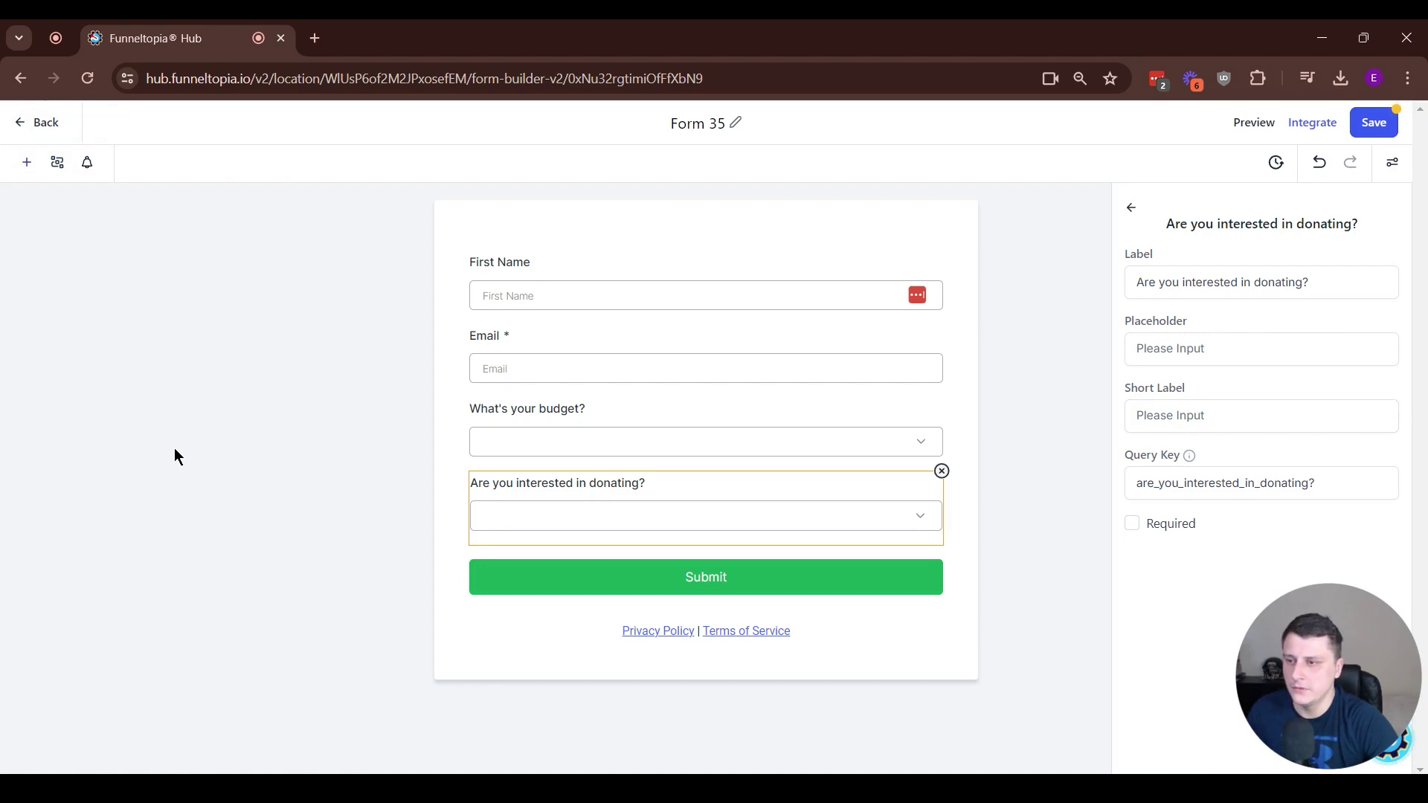
left_click(25, 165)
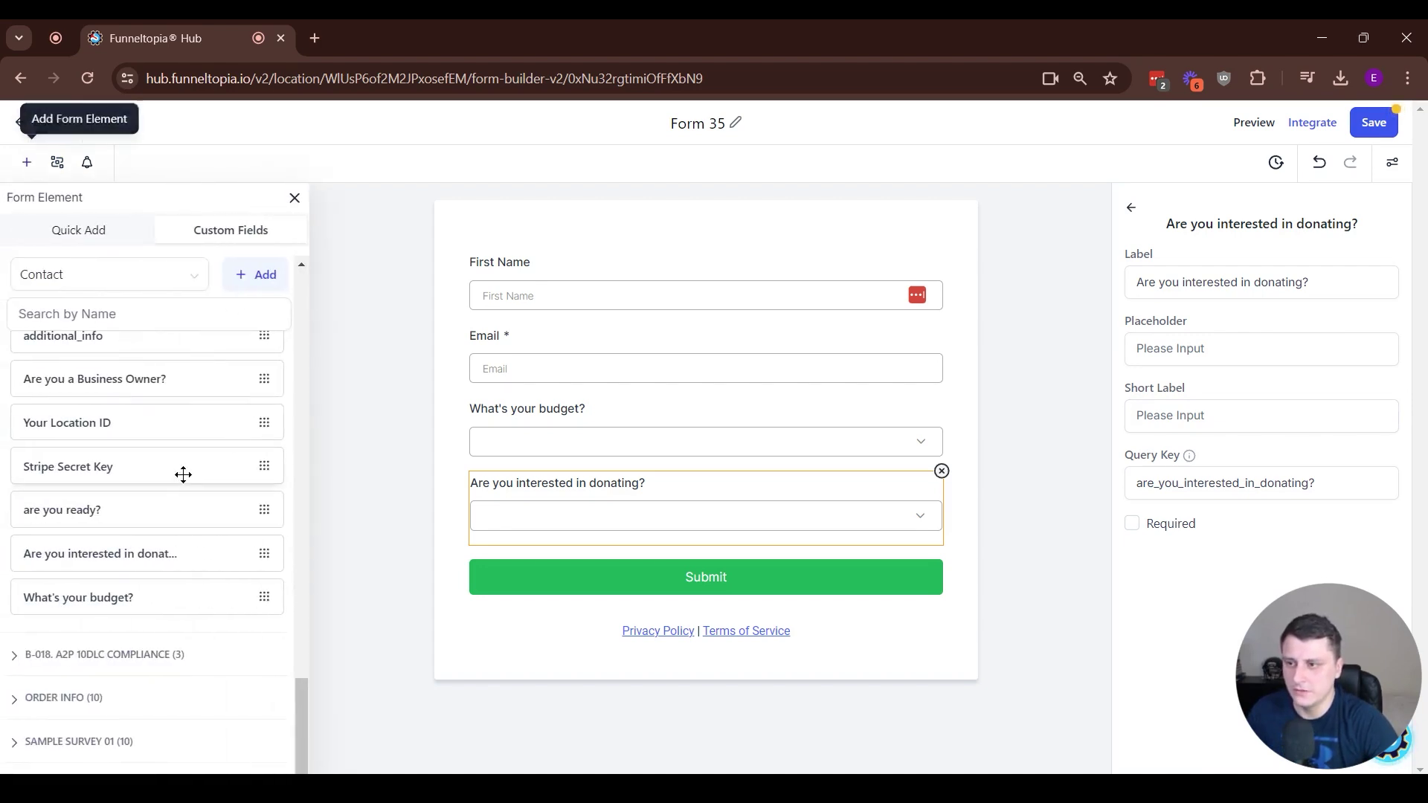
left_click(80, 227)
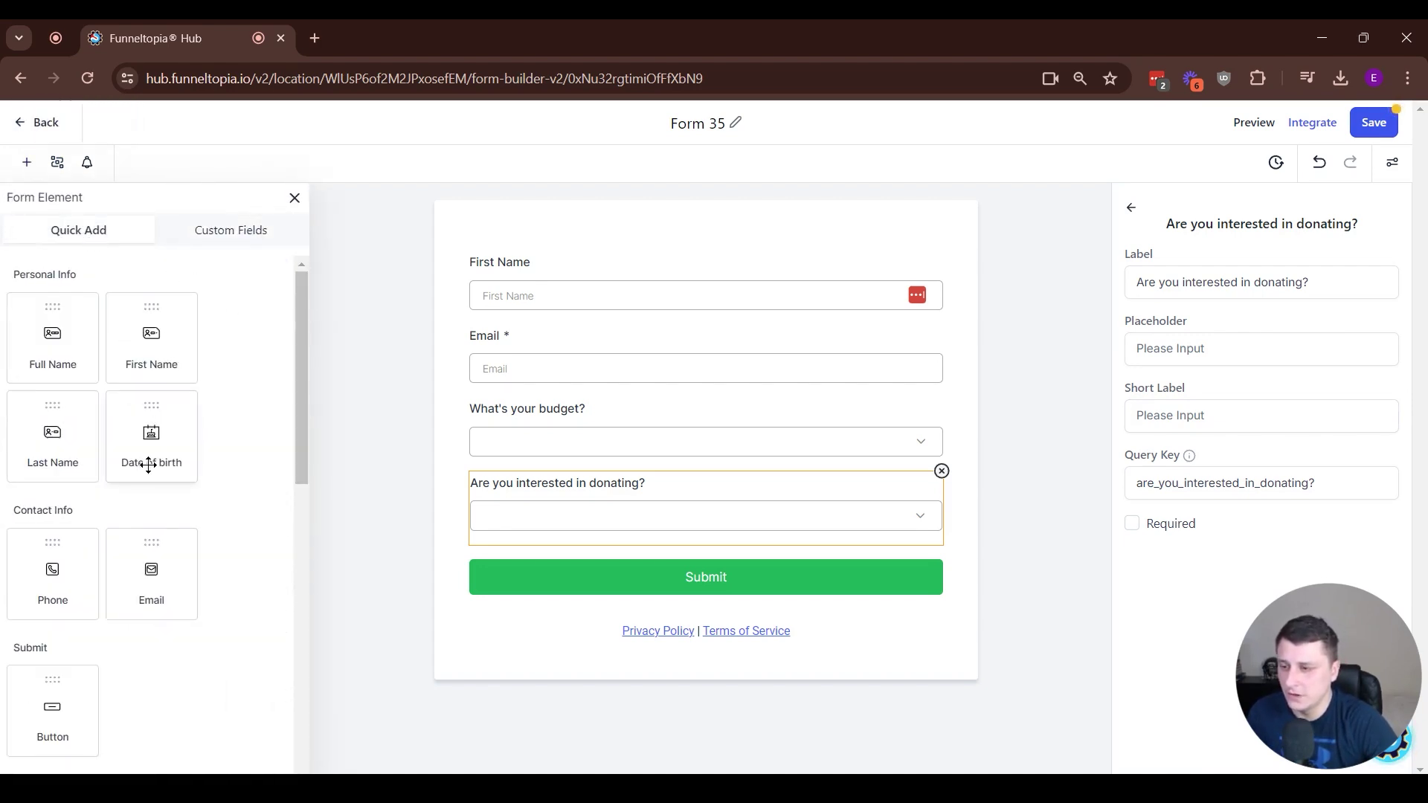
scroll(148, 465, "down", 6)
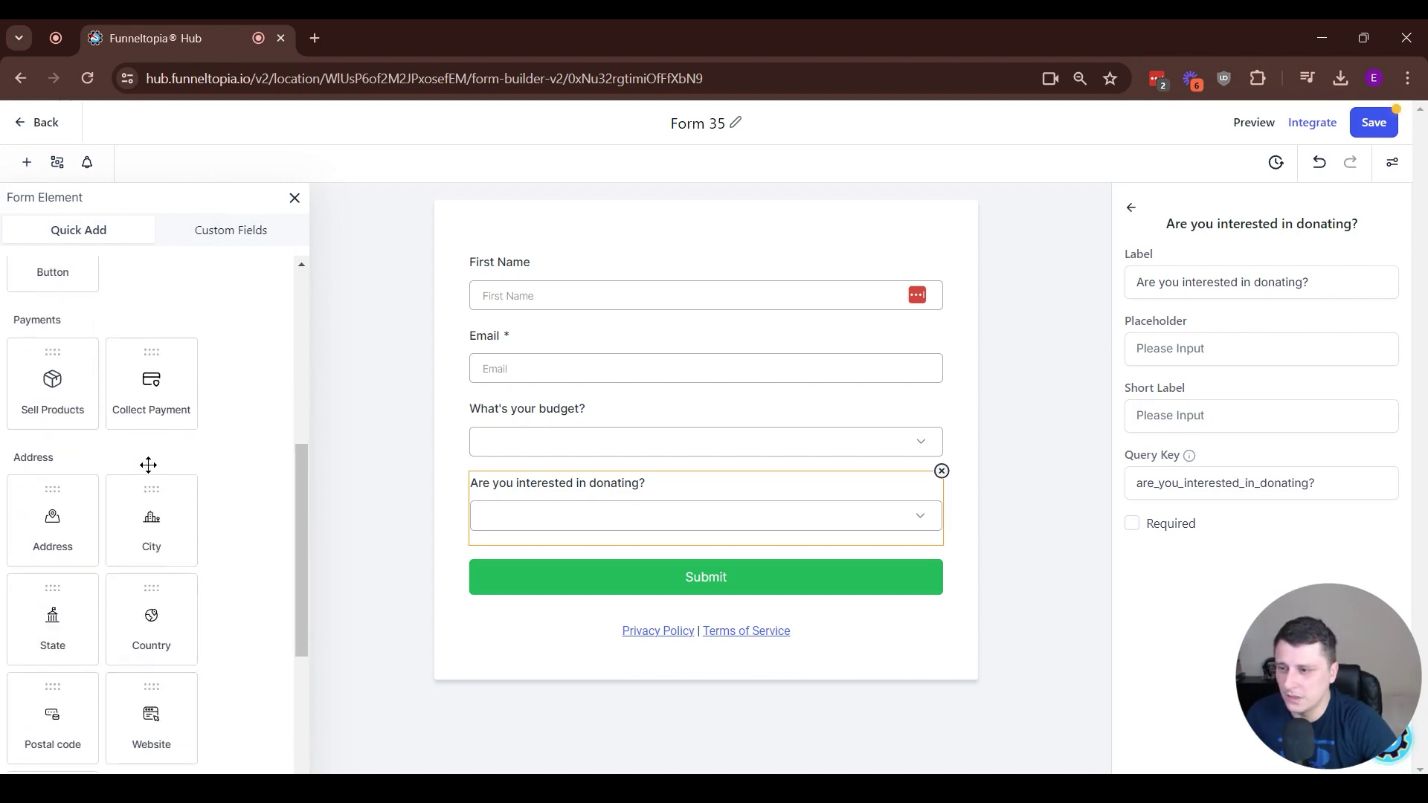
left_click_drag(154, 384, 765, 577)
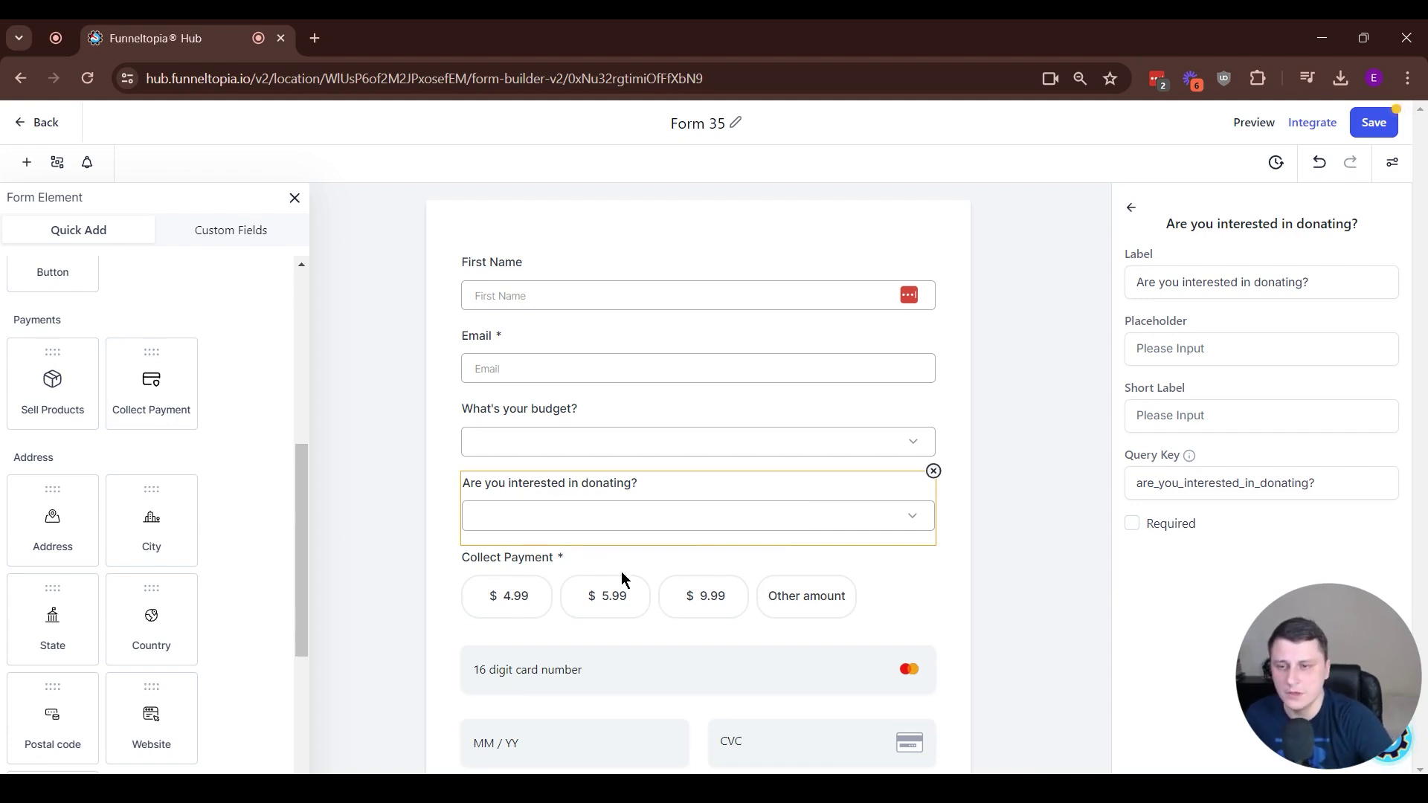
Set the Show/Hide Fields condition to apply if "Are you interested in donating?" Is Equal To Yes
left_click(57, 162)
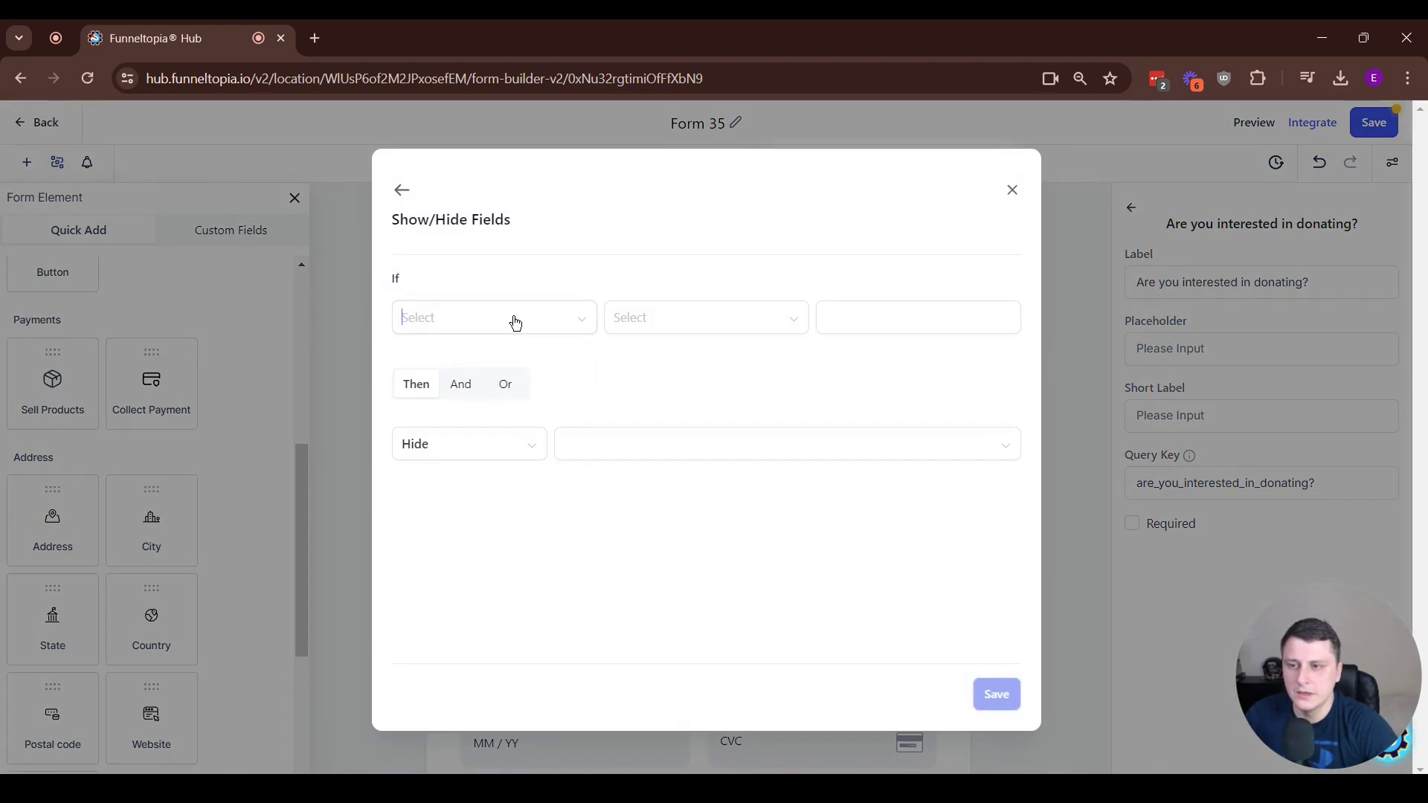
left_click(417, 318)
left_click(519, 447)
left_click(672, 325)
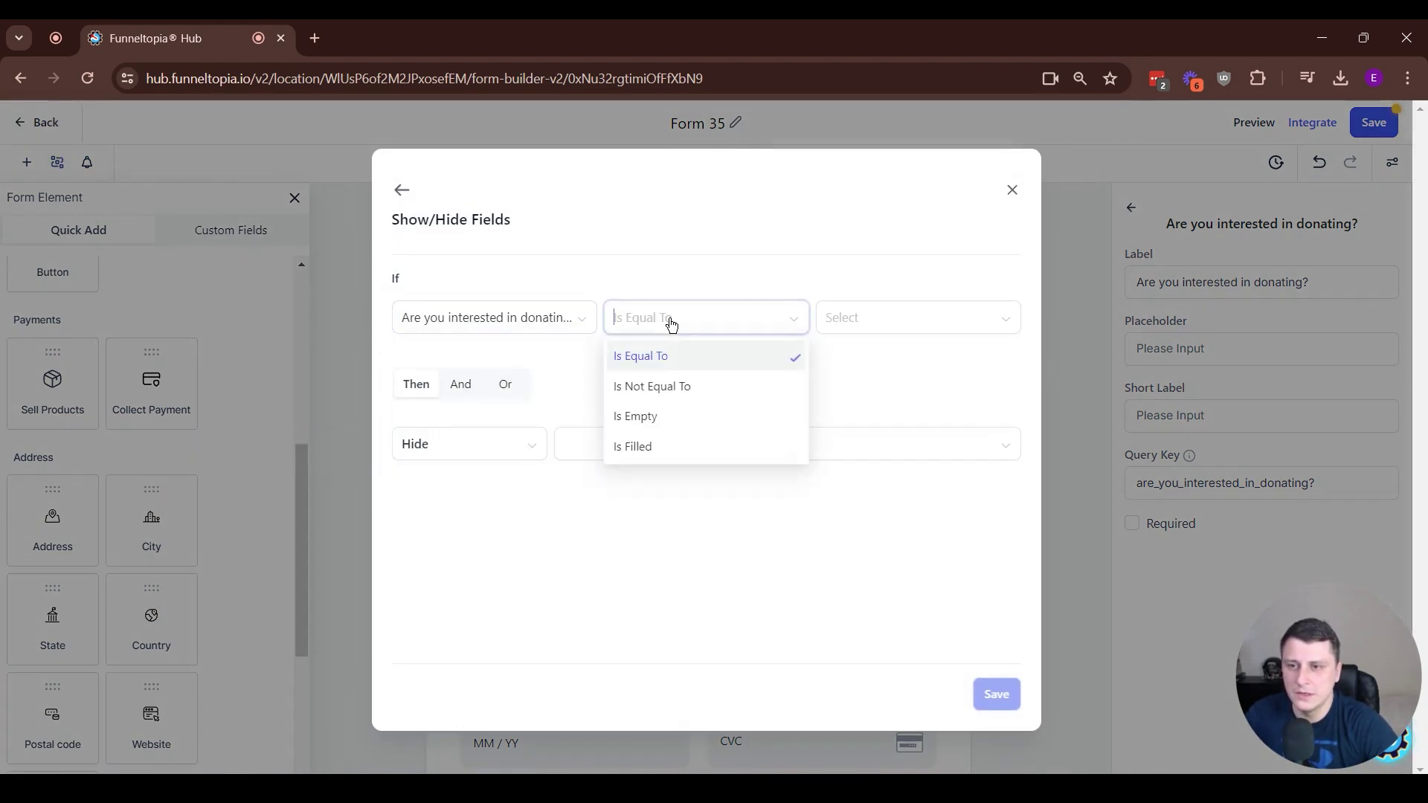
left_click(717, 357)
left_click(868, 327)
left_click(857, 386)
Make the condition Show the Collect Payment field, save it, and close the conditions
left_click(469, 446)
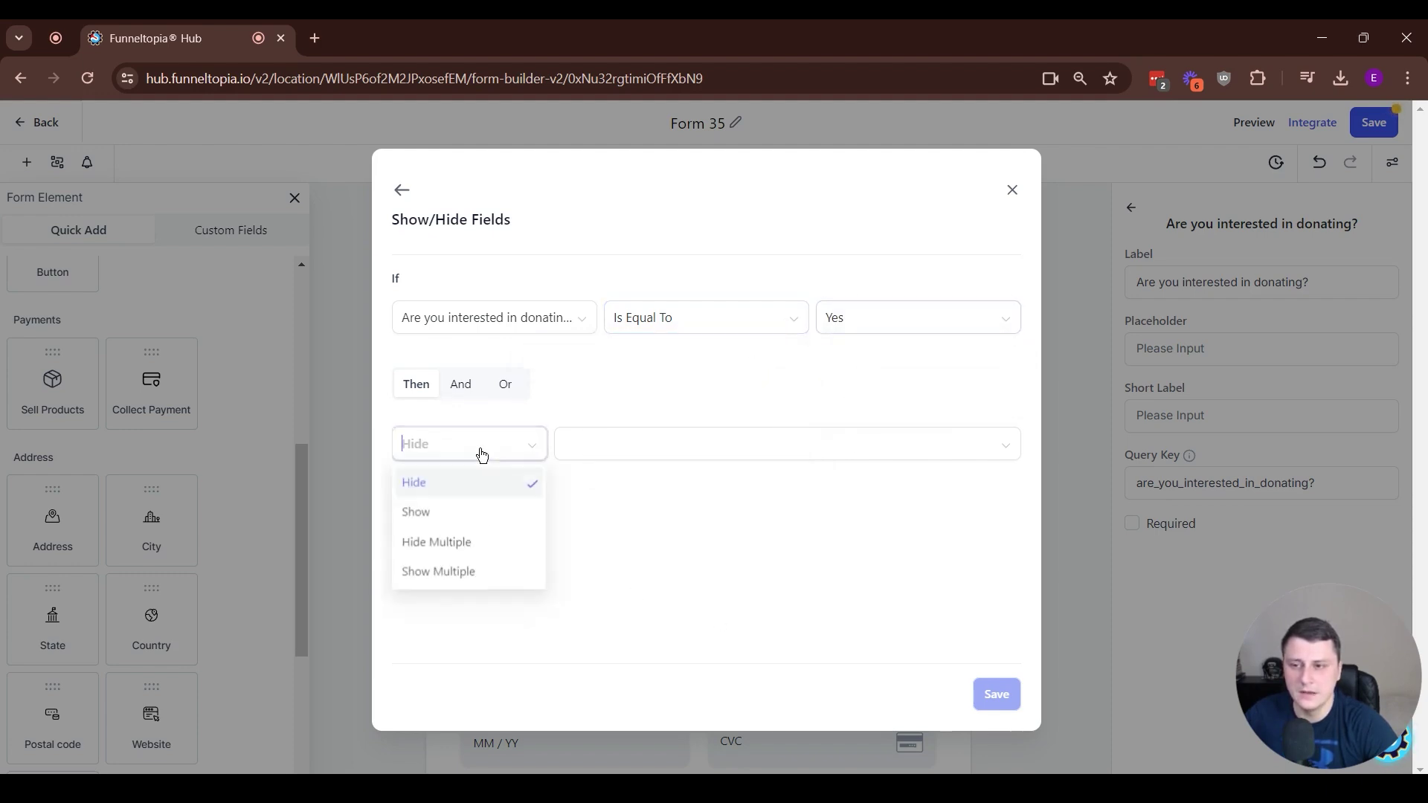
left_click(452, 513)
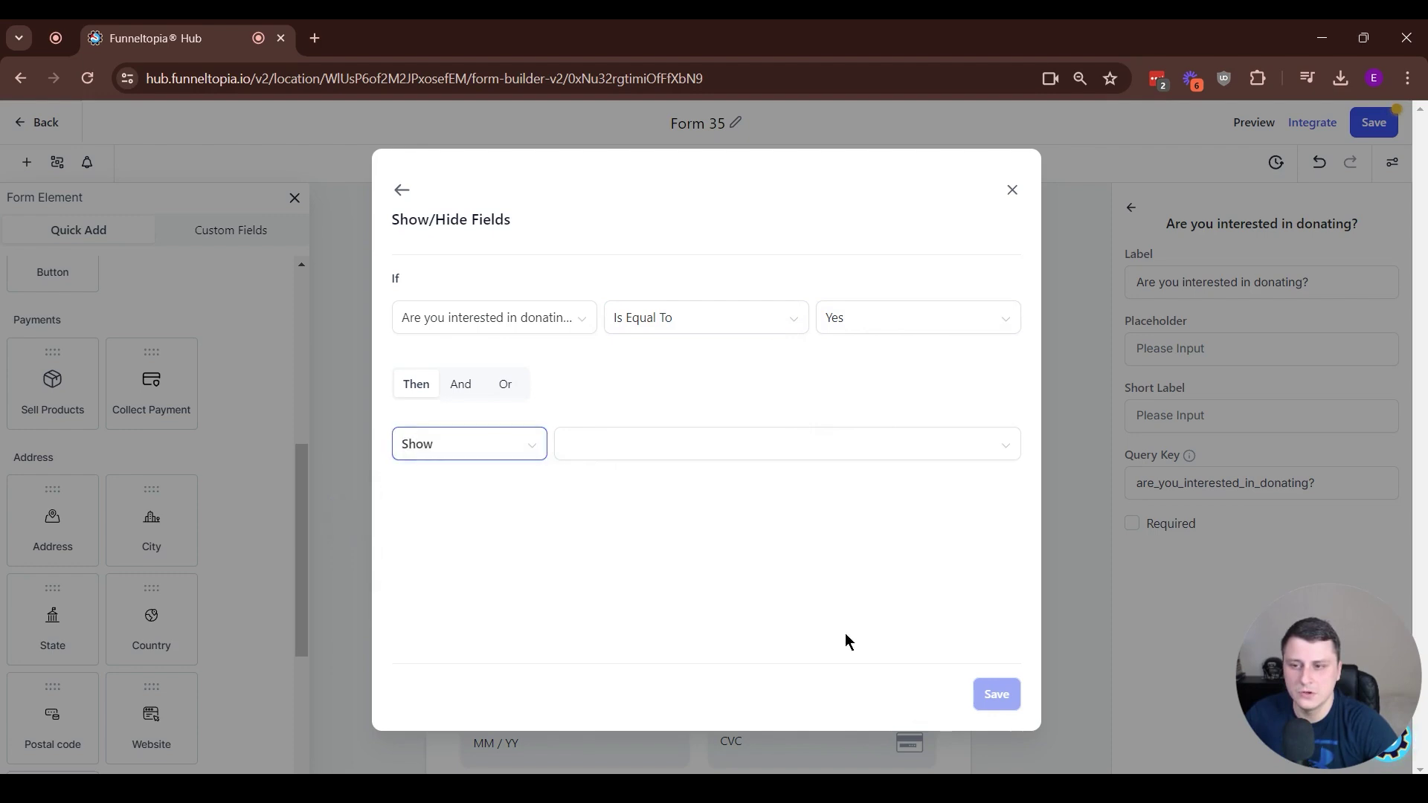
left_click(629, 443)
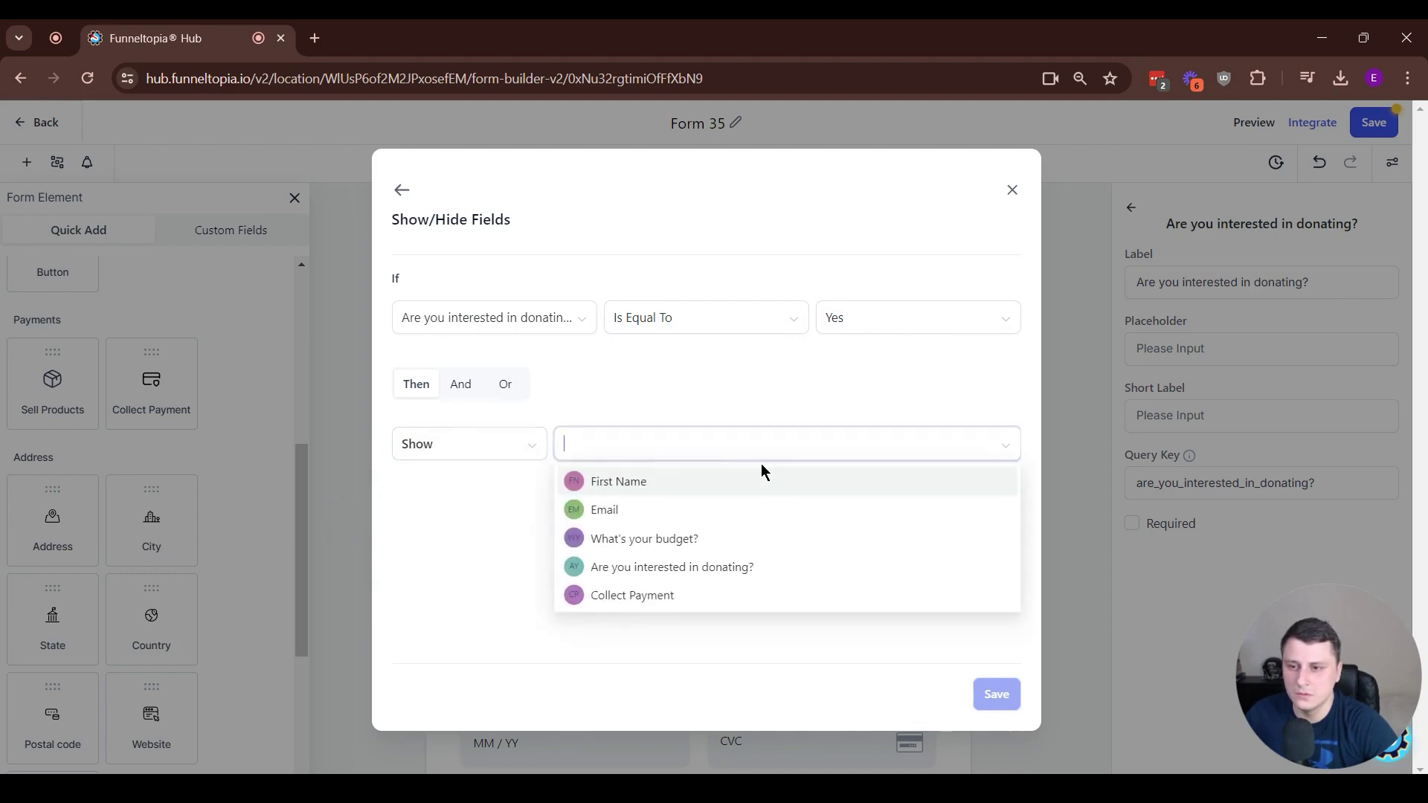
left_click(676, 596)
left_click(1006, 703)
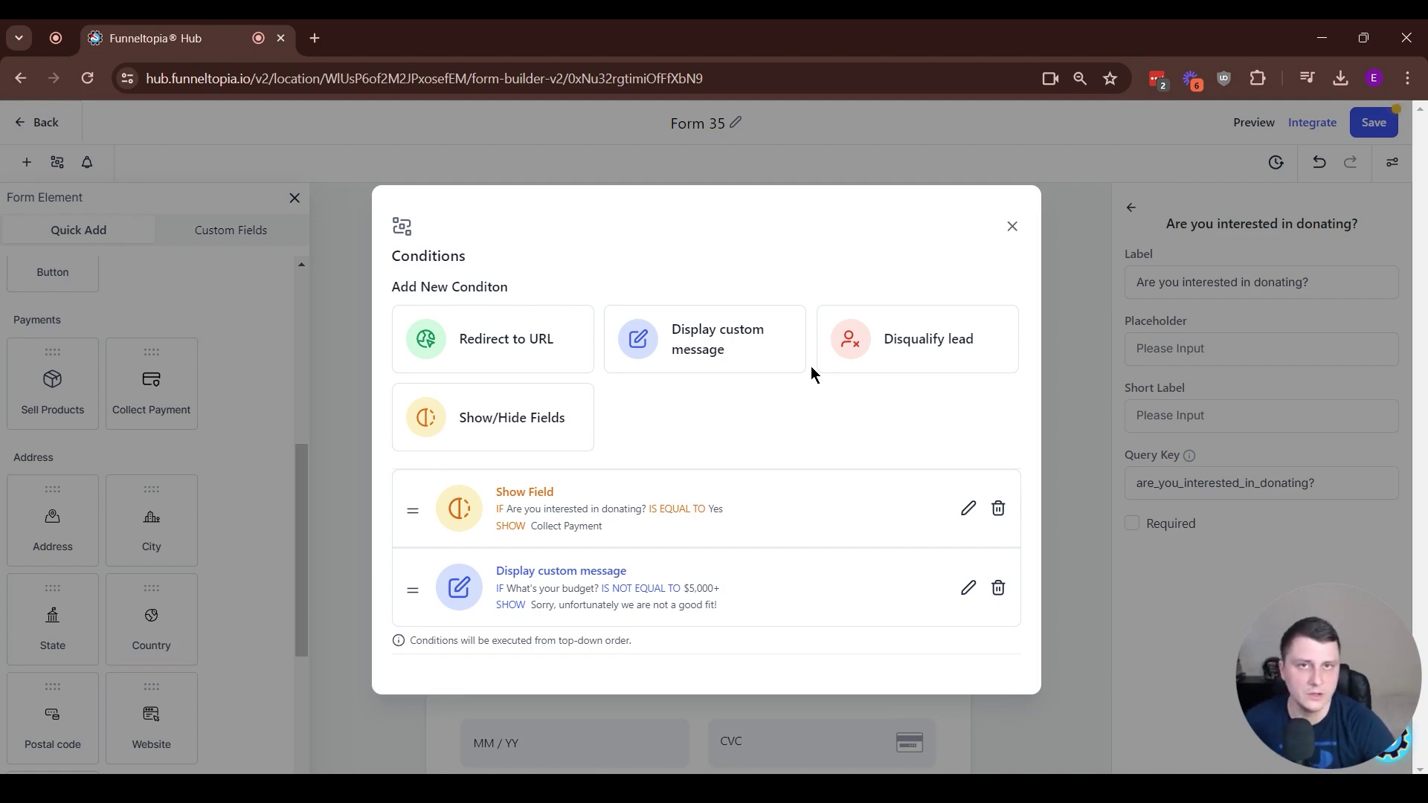
left_click(1015, 226)
Examine the field types offered for a new custom field, and close the dialog without creating one
left_click(255, 275)
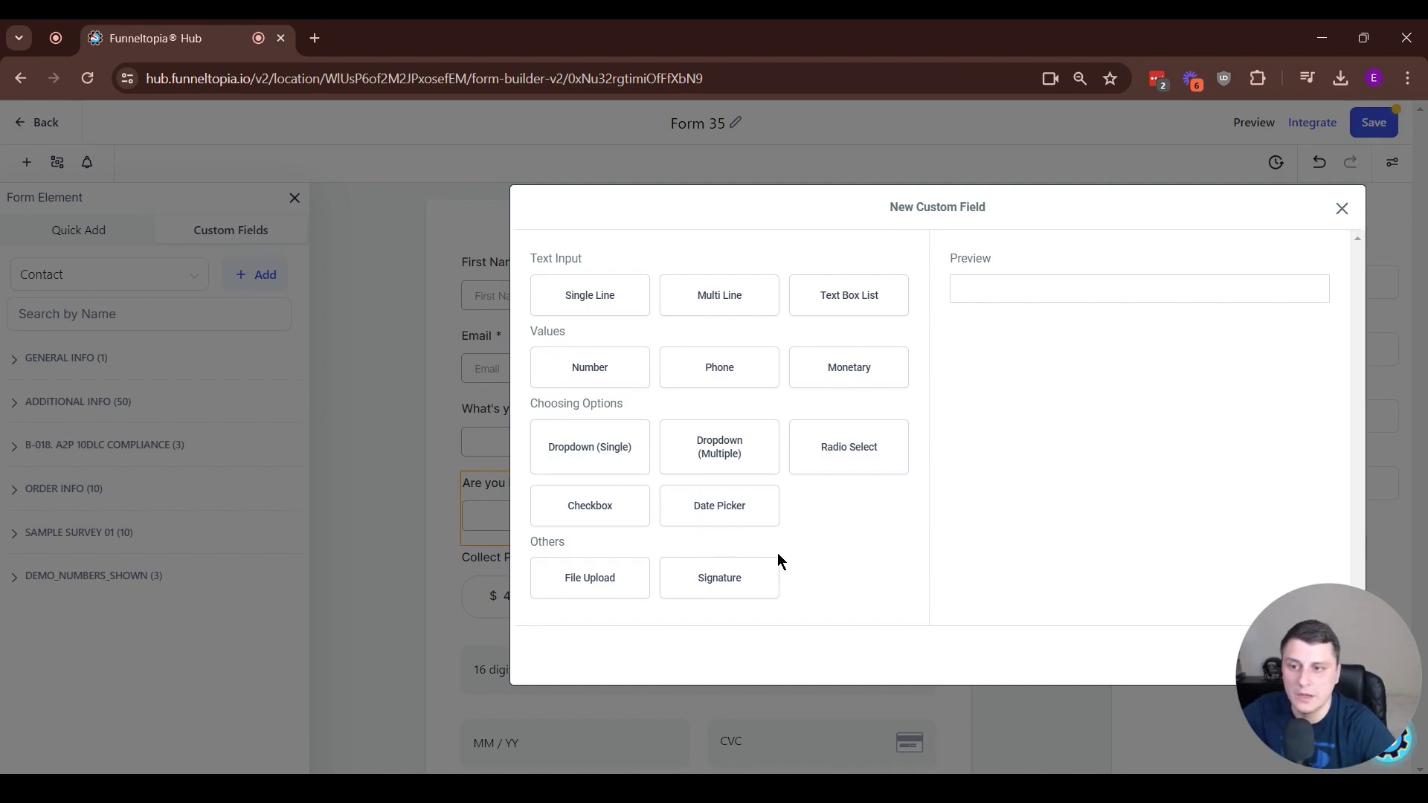
left_click(1342, 209)
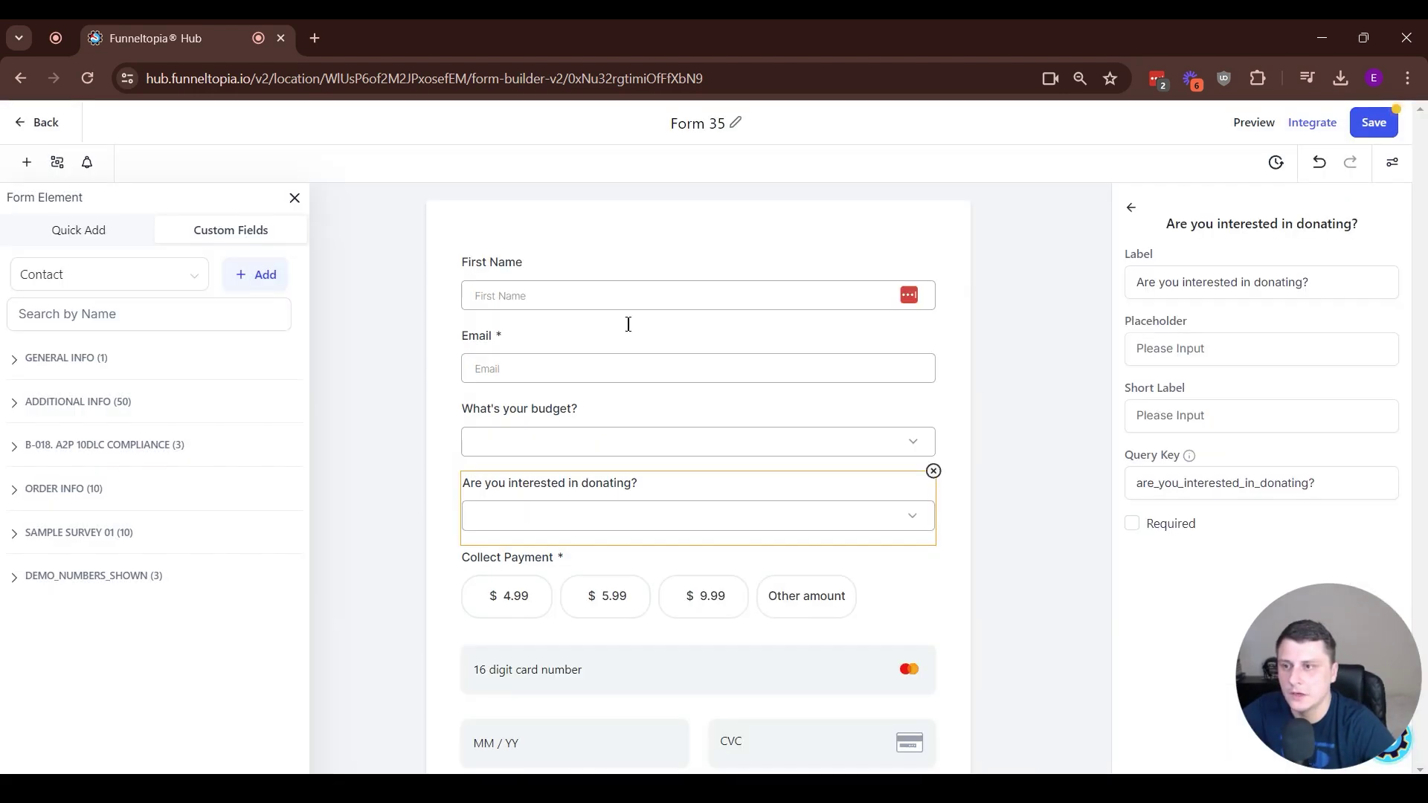
left_click(384, 501)
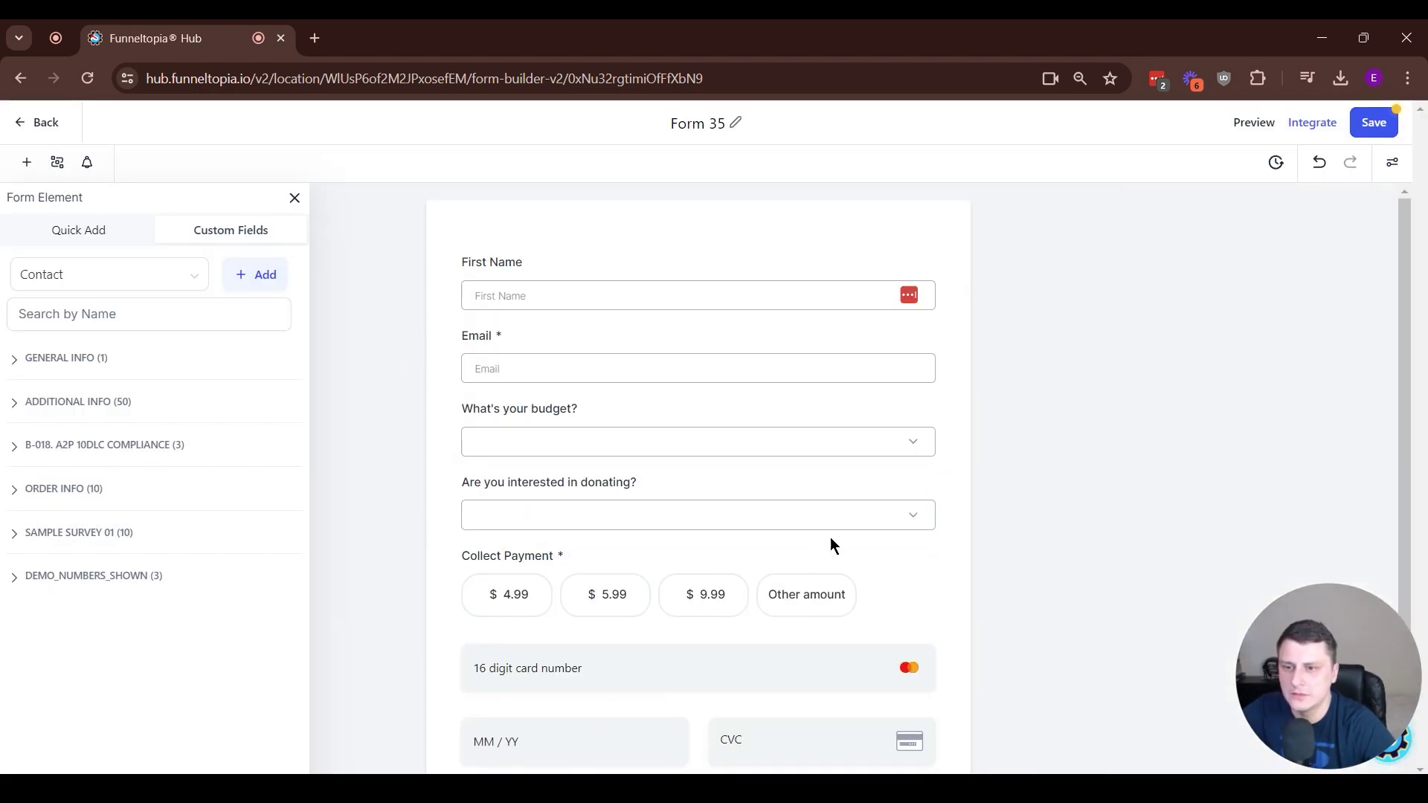
left_click(698, 515)
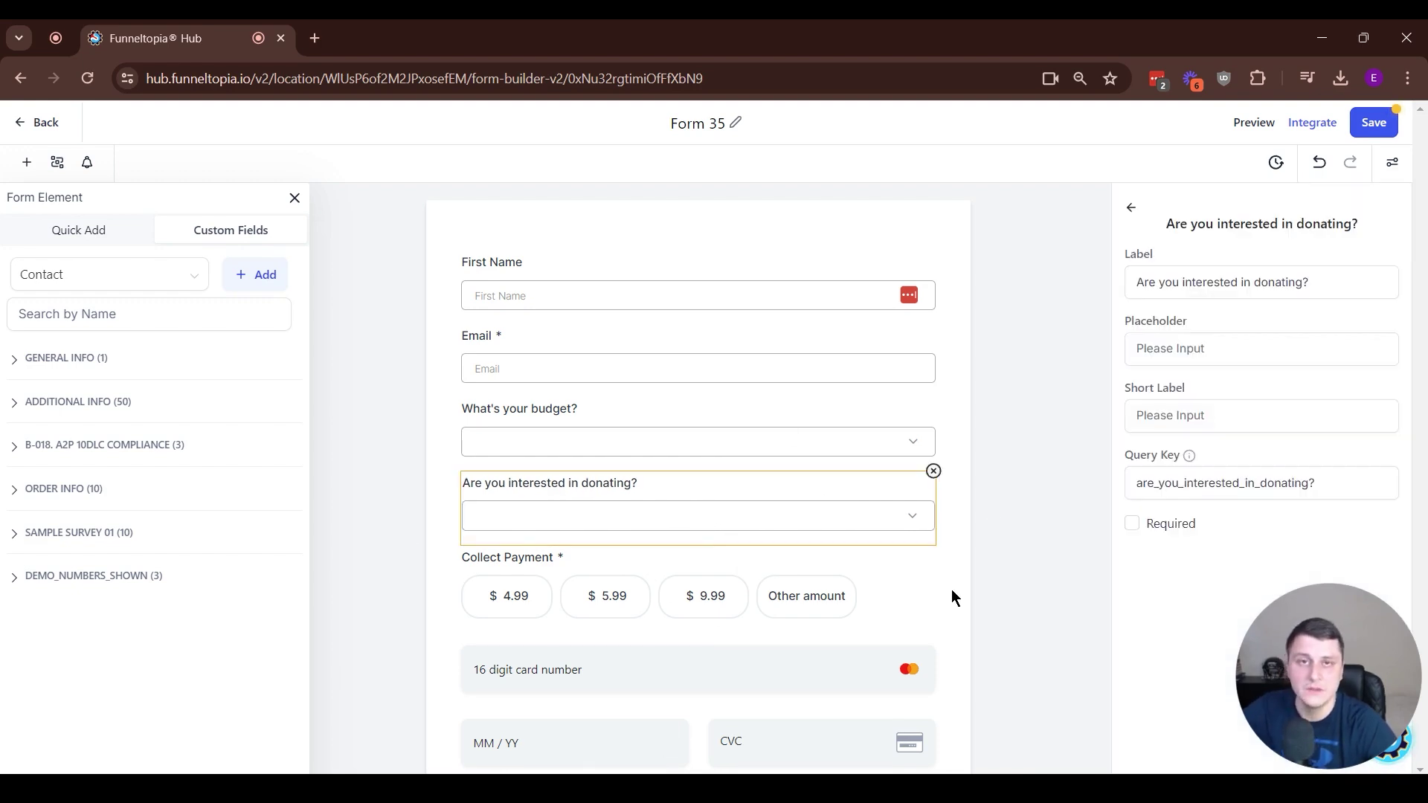
scroll(953, 595, "down", 3)
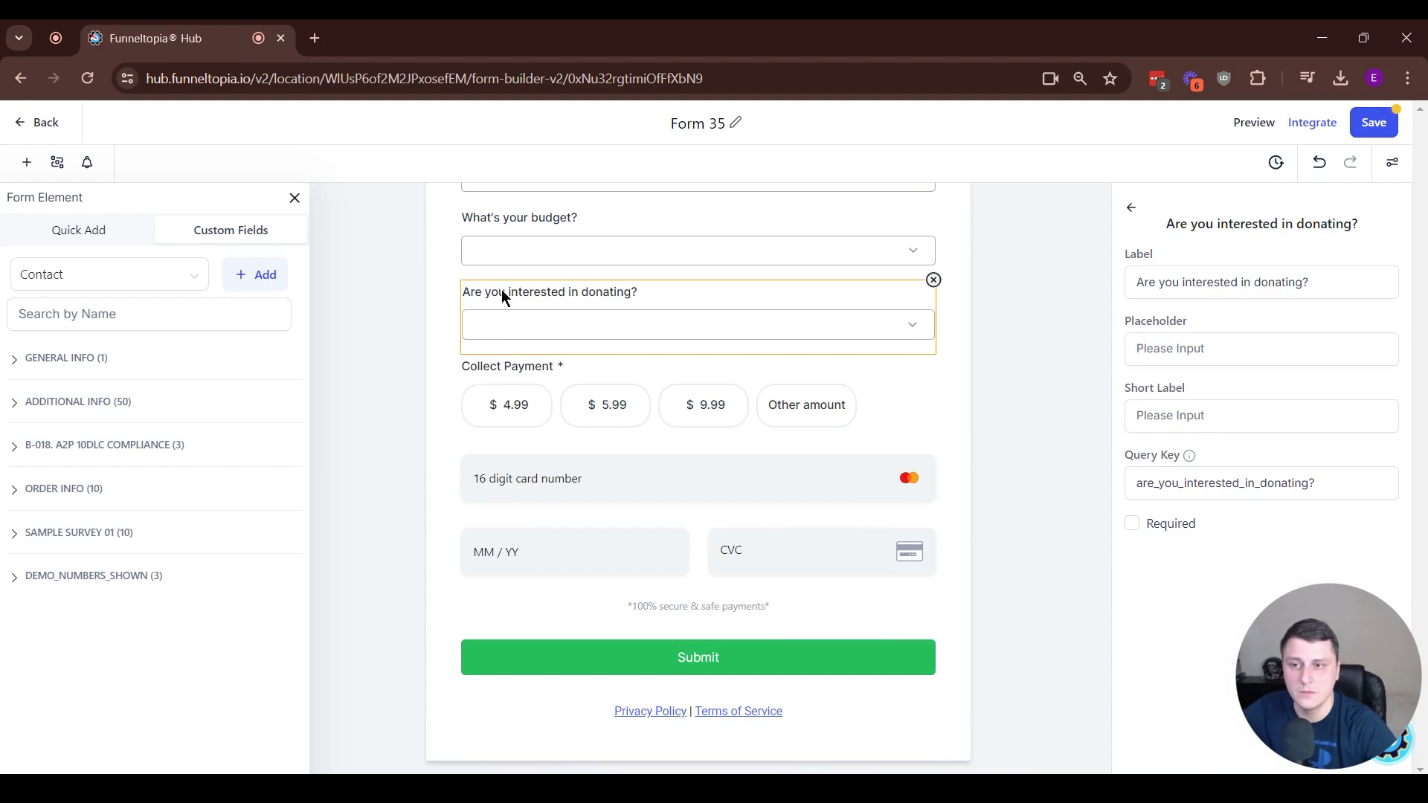
left_click_drag(1264, 678, 35, 680)
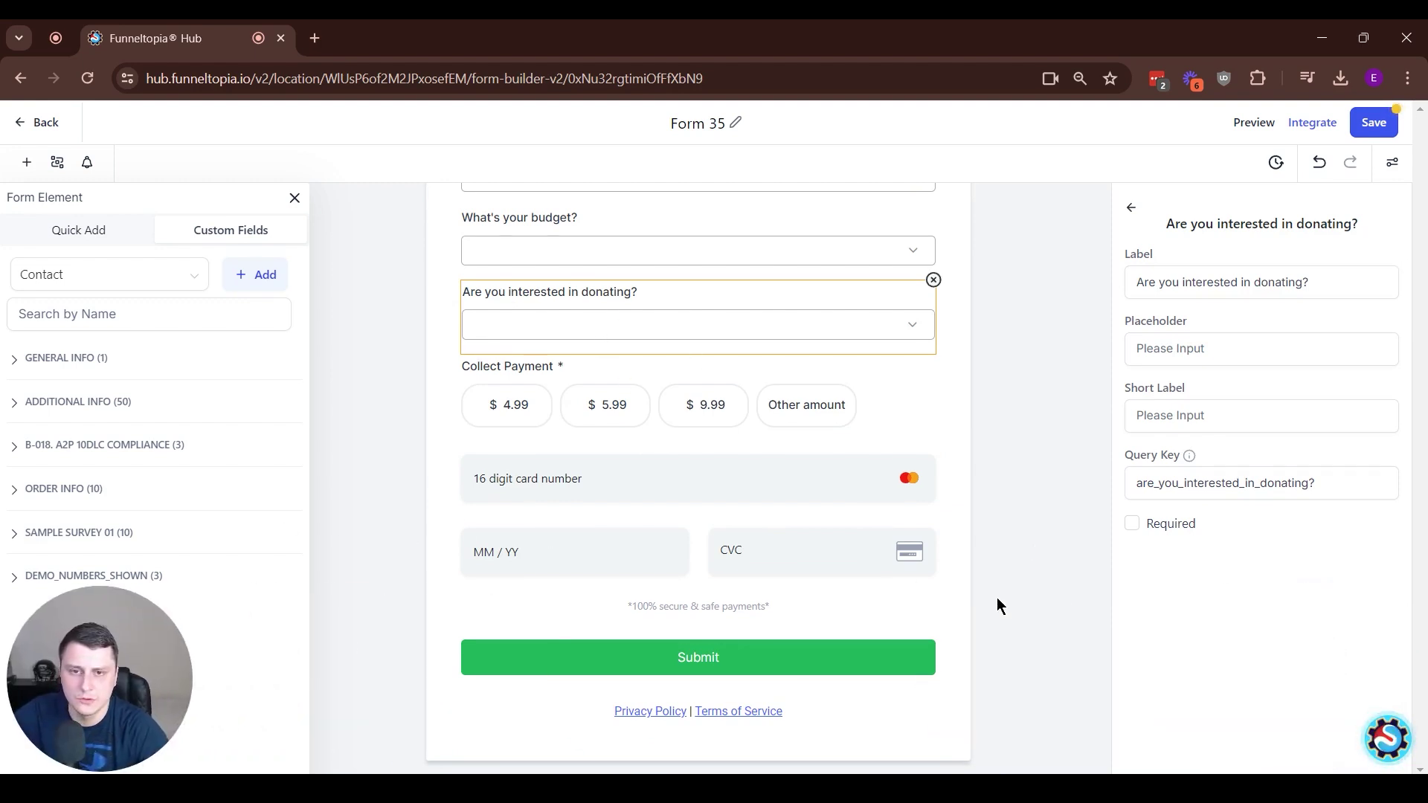
Open the Funneltopia support widget to view the available help options
left_click(1390, 744)
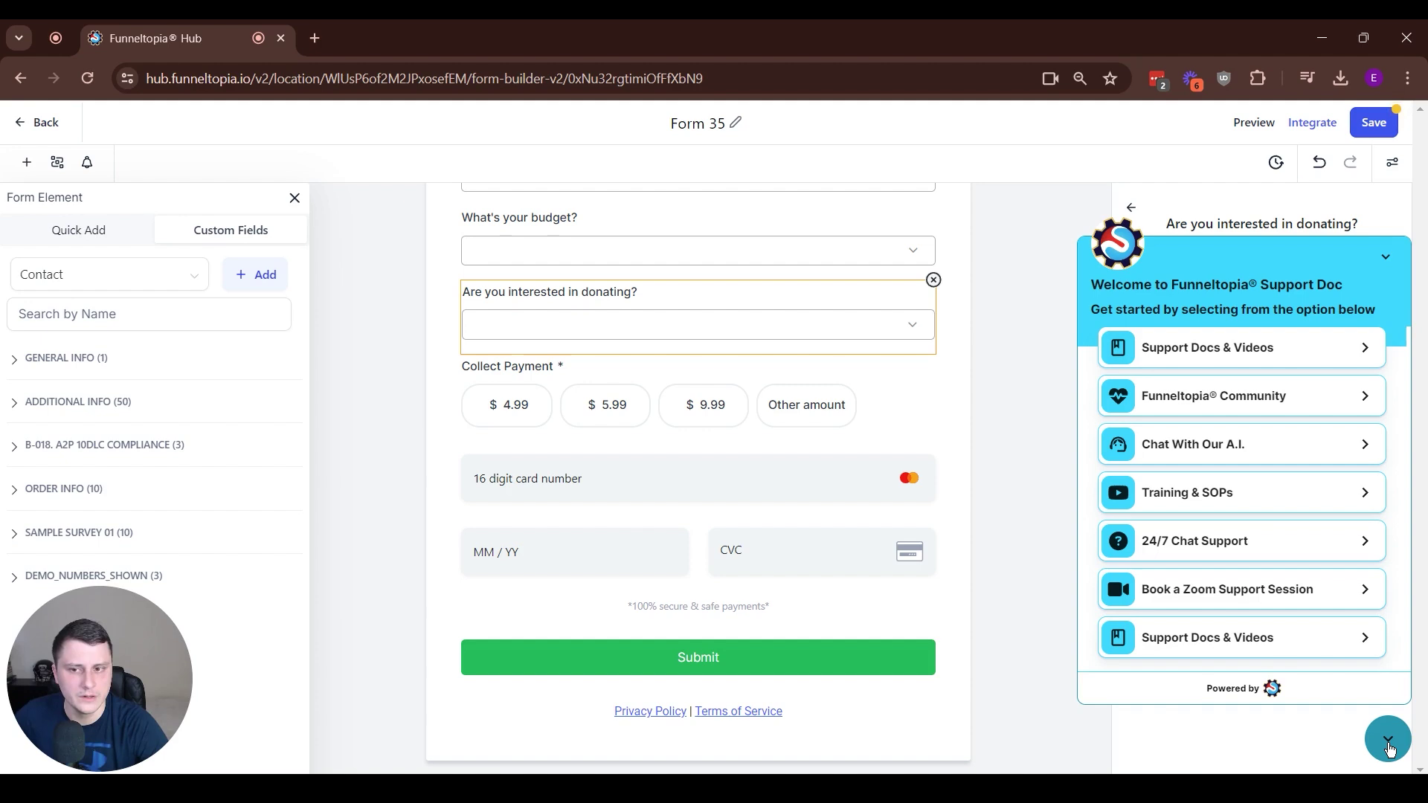